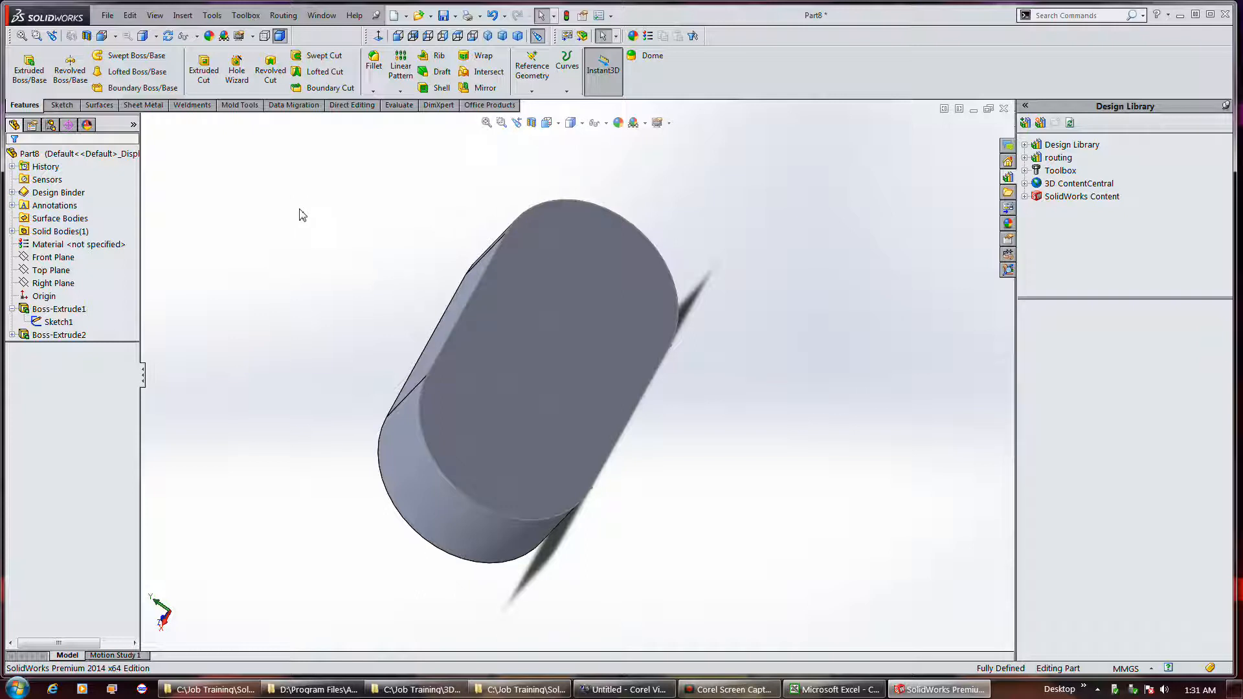
Step: Start a boss extrusion sketch on the slot-shaped web's flat face and convert the first sketch's lower 20 mm circle into it
{"action": "left_click", "coordinate": [29, 65]}
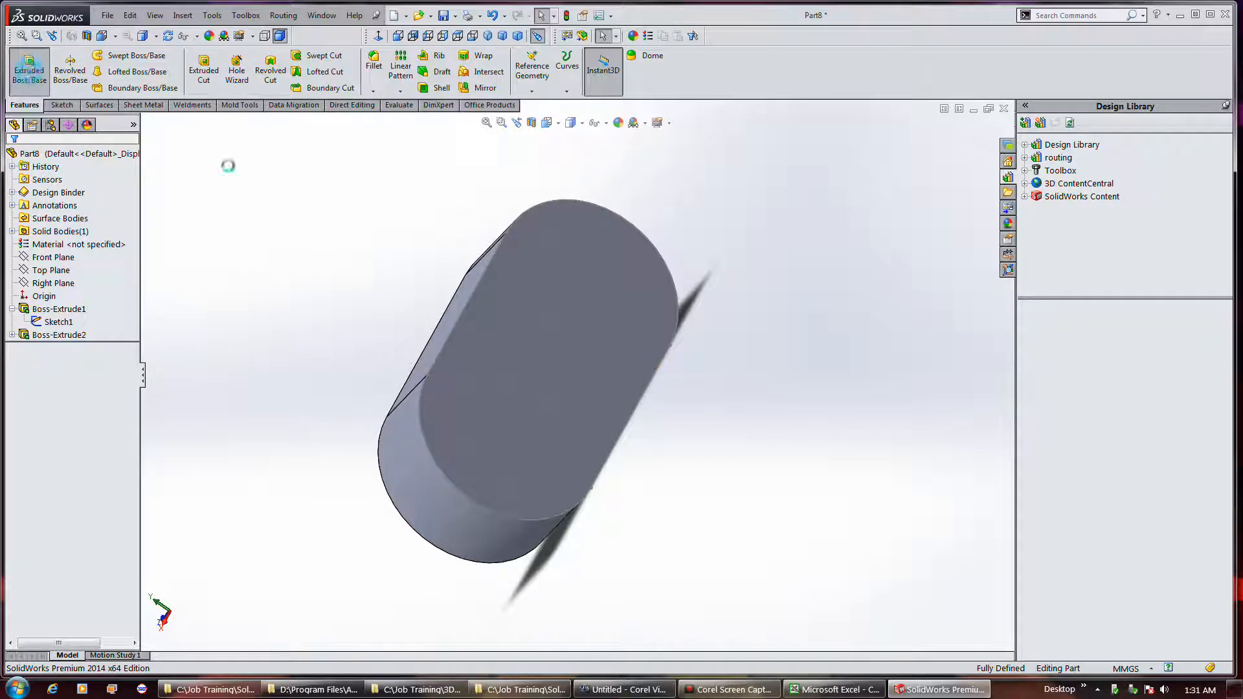
{"action": "left_click", "coordinate": [522, 356]}
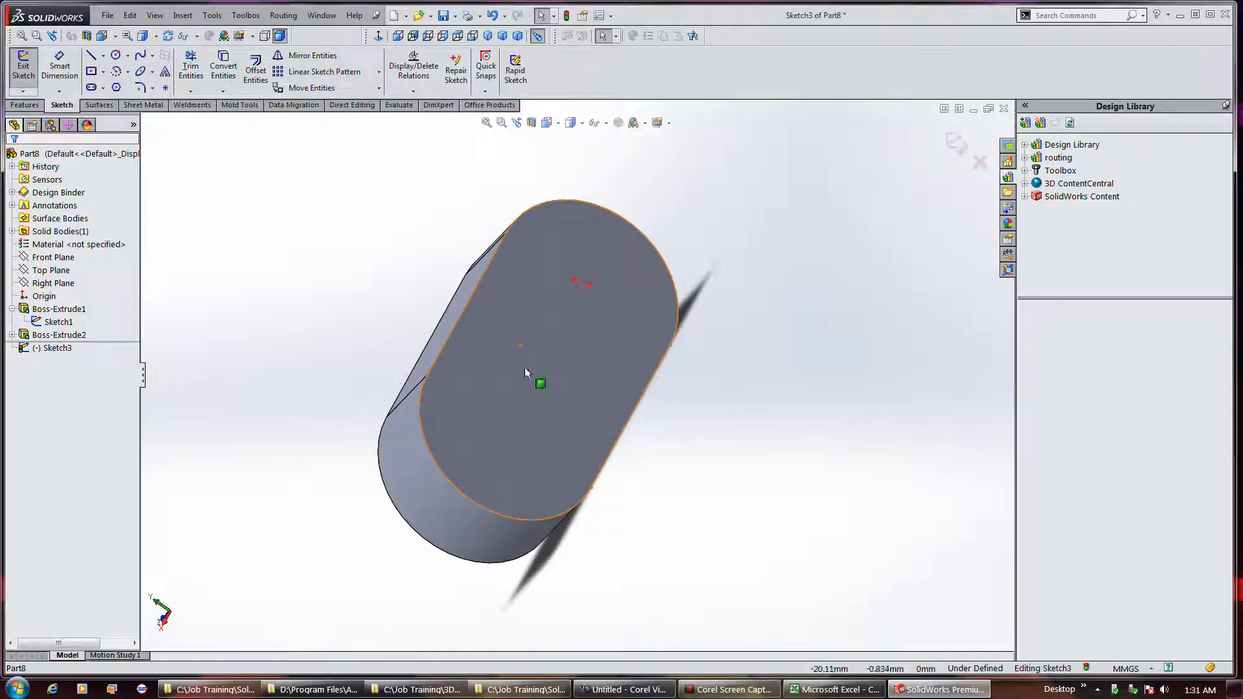
{"action": "left_click", "coordinate": [224, 70]}
{"action": "left_click", "coordinate": [503, 376]}
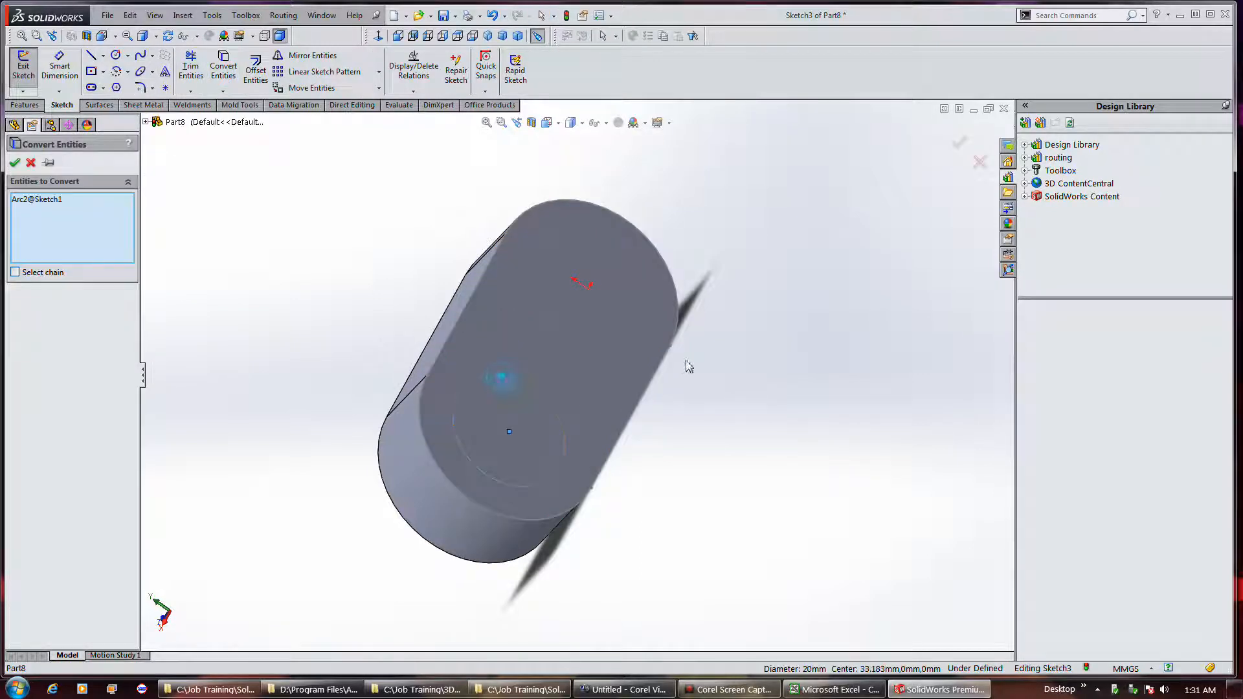
{"action": "left_click", "coordinate": [14, 164]}
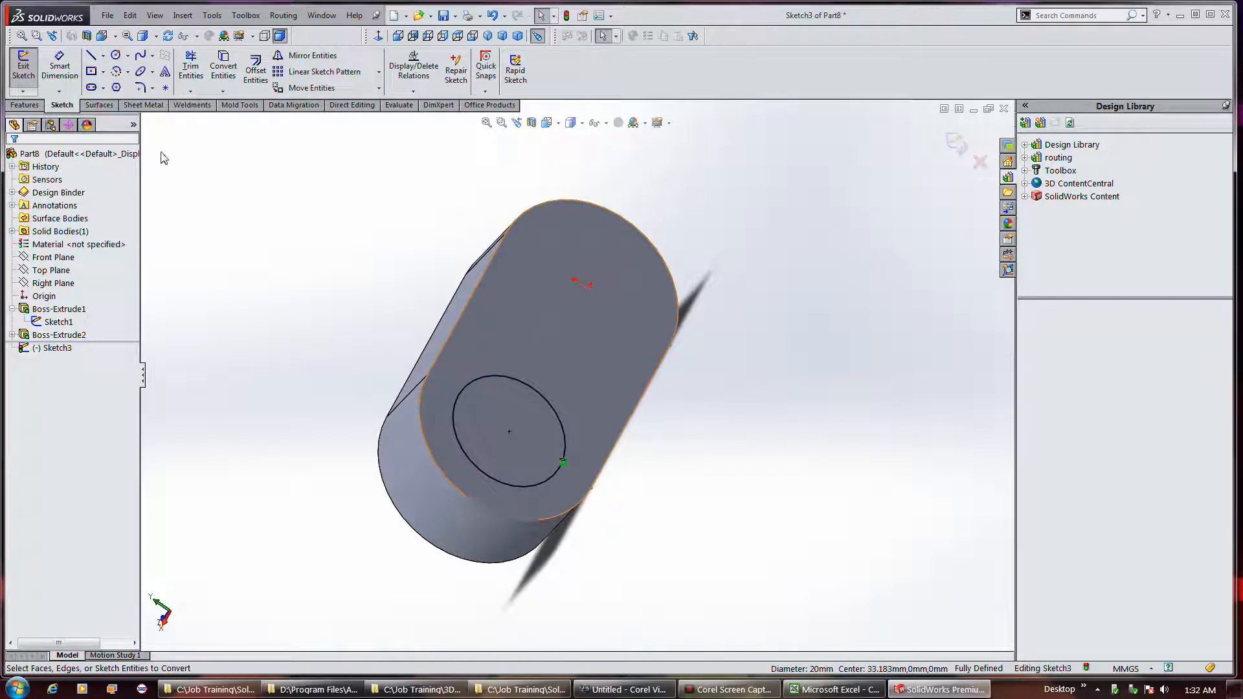
Step: Extrude the converted circle 15 mm outward as a blind boss merged with the web
{"action": "left_click", "coordinate": [25, 76]}
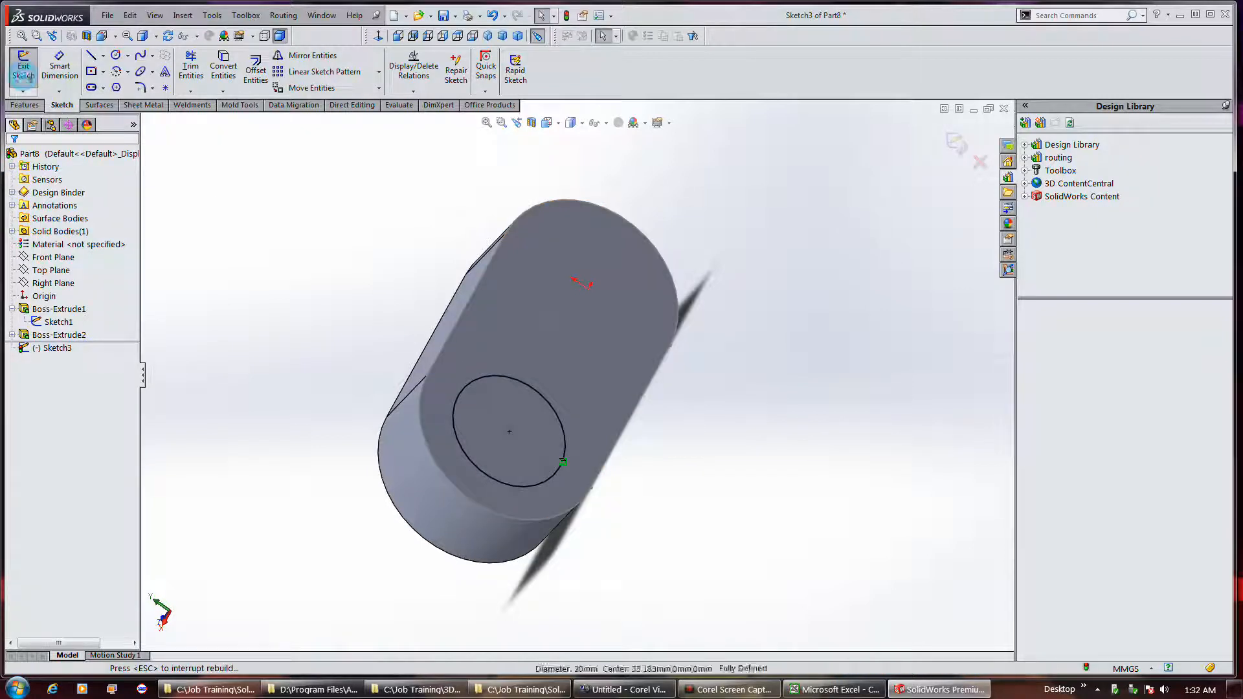
{"action": "middle_click_drag", "start_coordinate": [341, 261], "coordinate": [416, 291]}
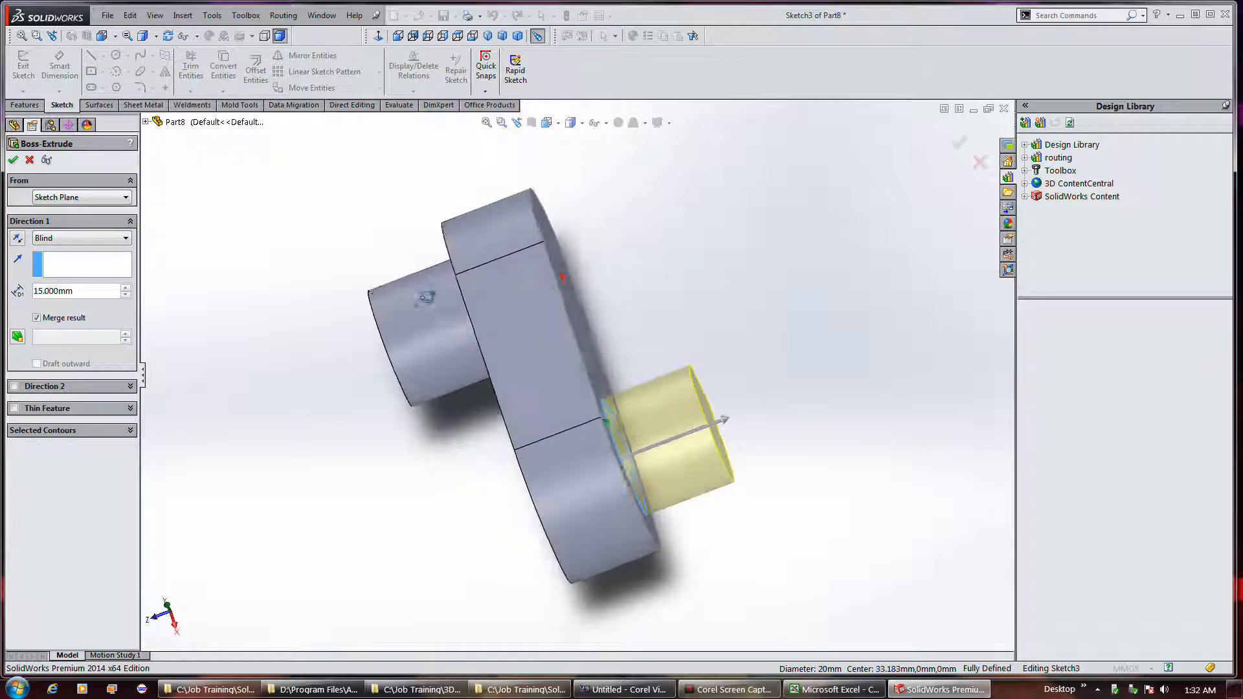
{"action": "right_click", "coordinate": [327, 271]}
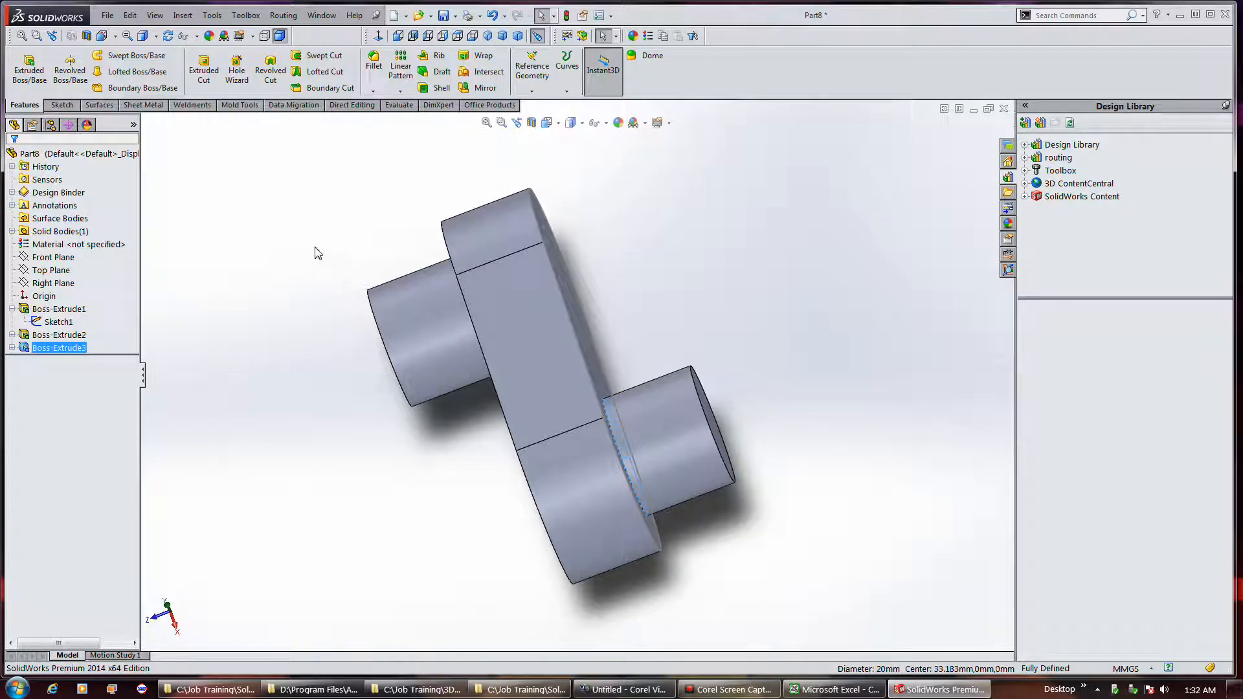
Step: Edit the new cylindrical boss and set its blind extrusion depth to 30 mm
{"action": "left_click", "coordinate": [55, 348]}
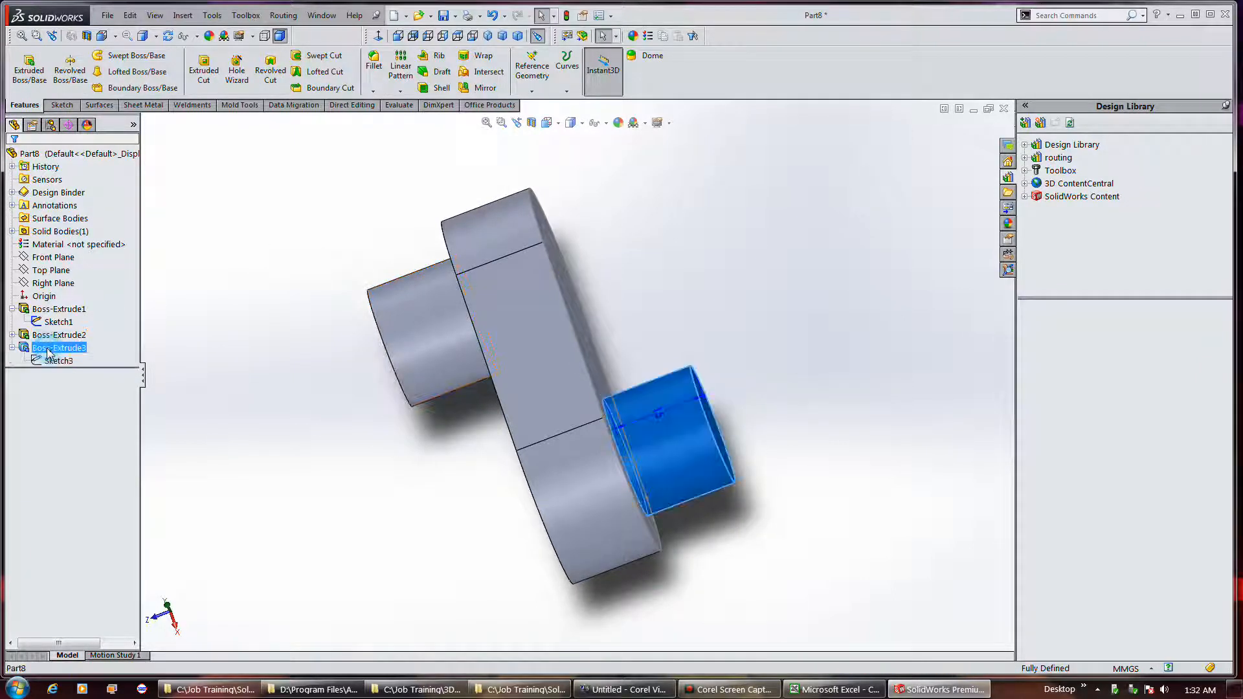
{"action": "right_click", "coordinate": [51, 347]}
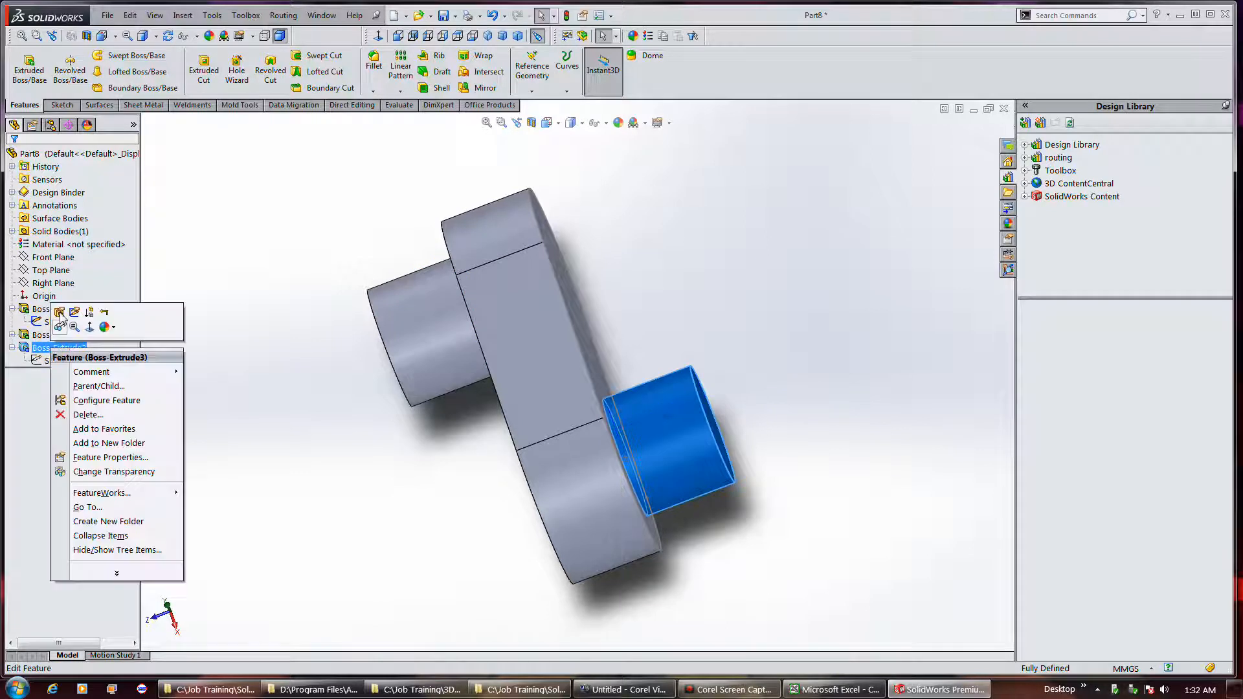
{"action": "left_click", "coordinate": [59, 328]}
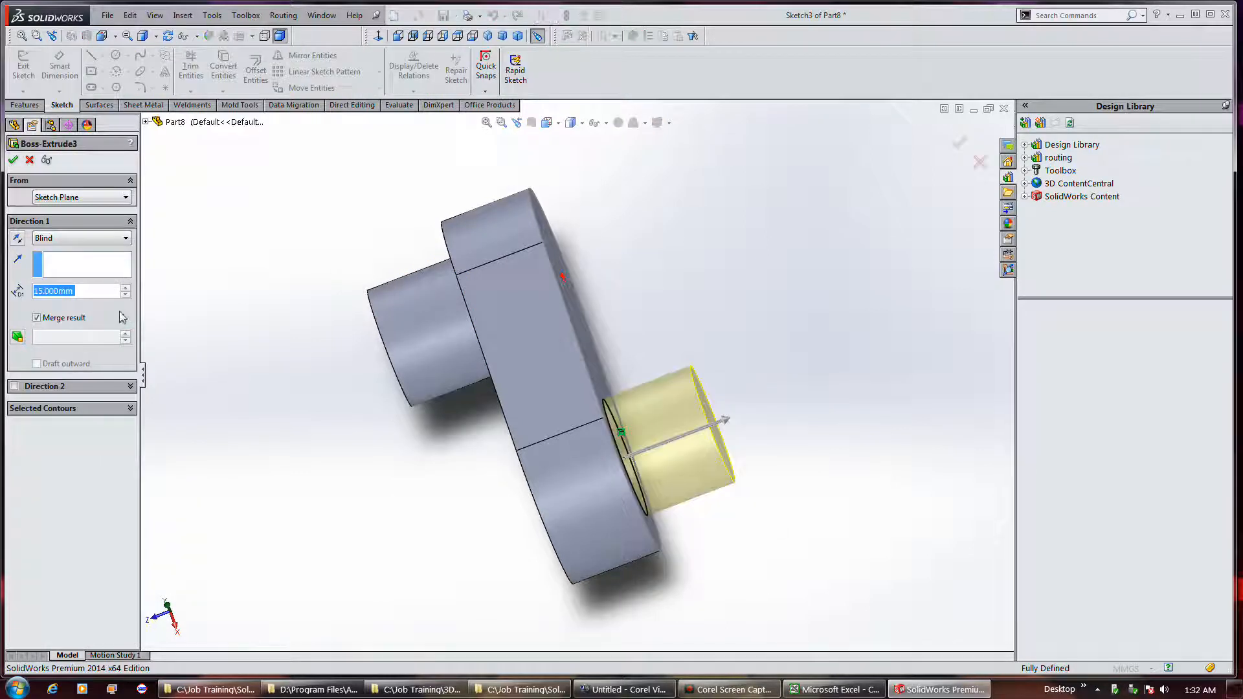
{"action": "type", "text": "30"}
{"action": "key", "text": "Return"}
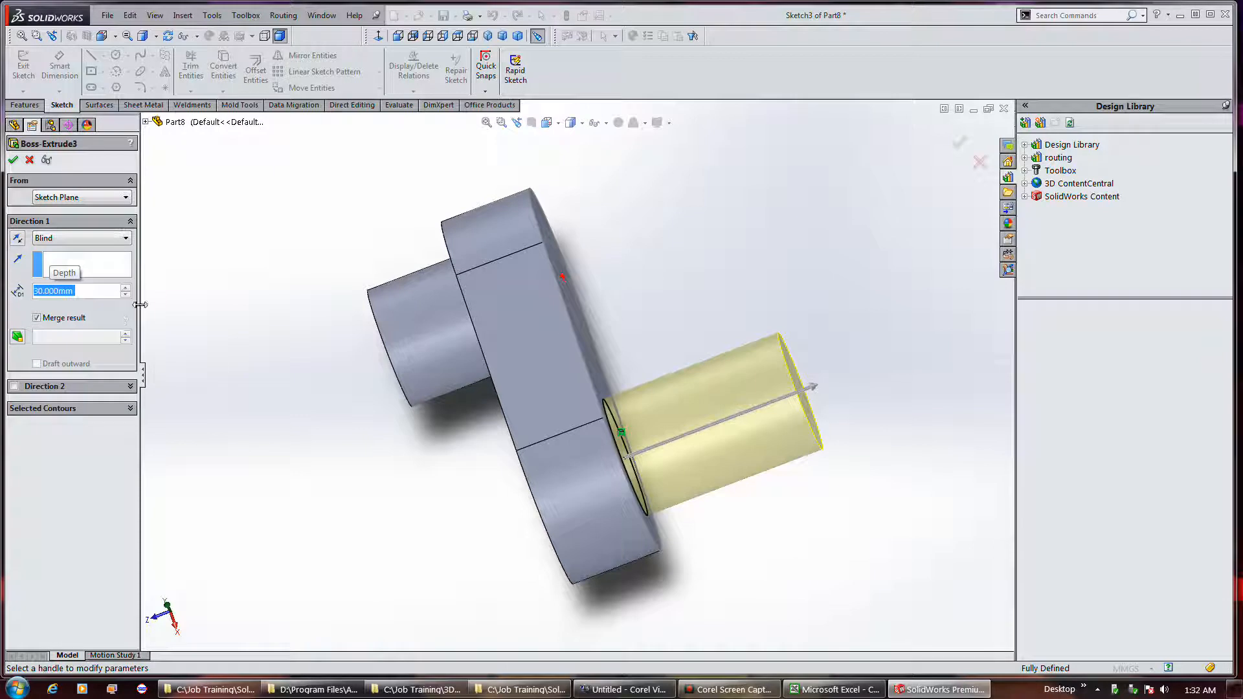
{"action": "left_click", "coordinate": [13, 159]}
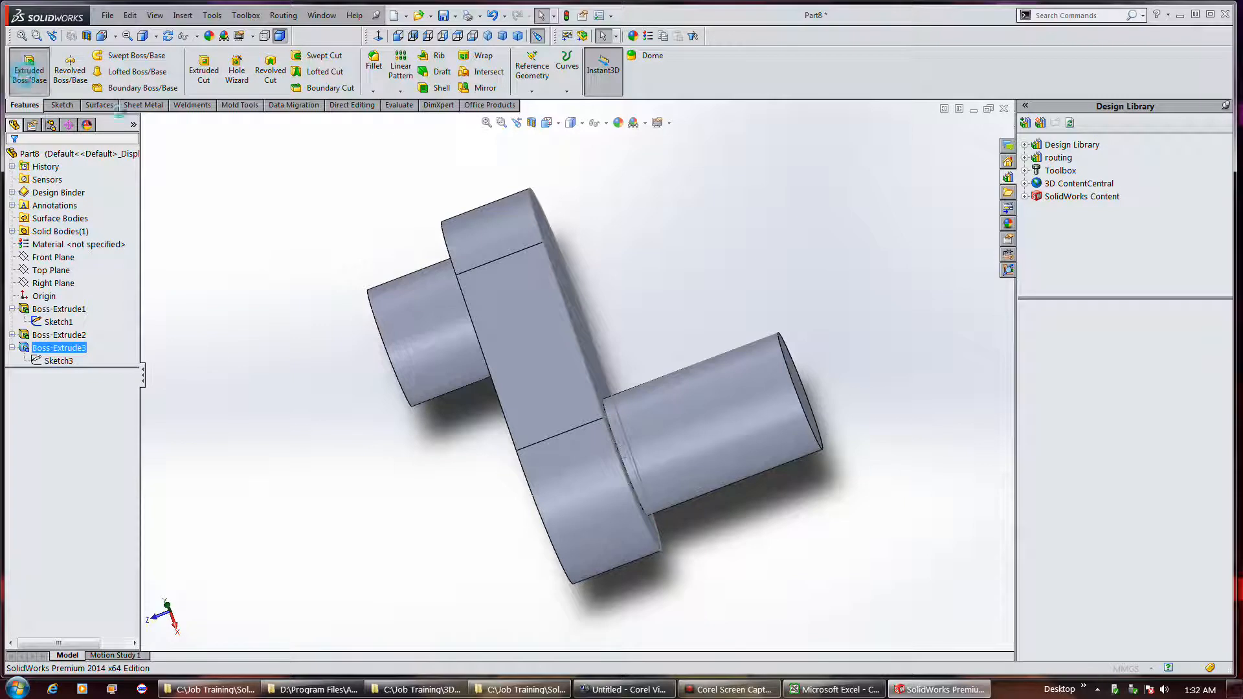
Step: Start a boss extrusion sketch on the end face of the 30 mm long cylinder and begin Convert Entities
{"action": "left_click", "coordinate": [27, 67]}
{"action": "left_click", "coordinate": [807, 405]}
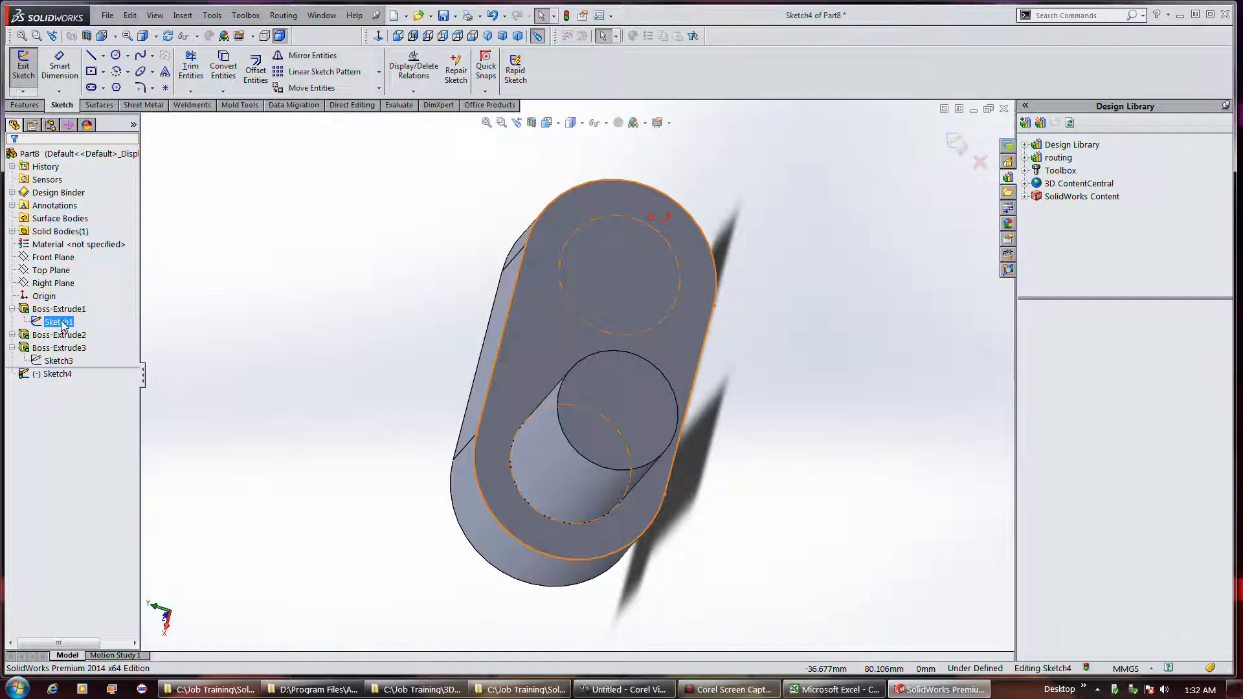
{"action": "left_click", "coordinate": [223, 65]}
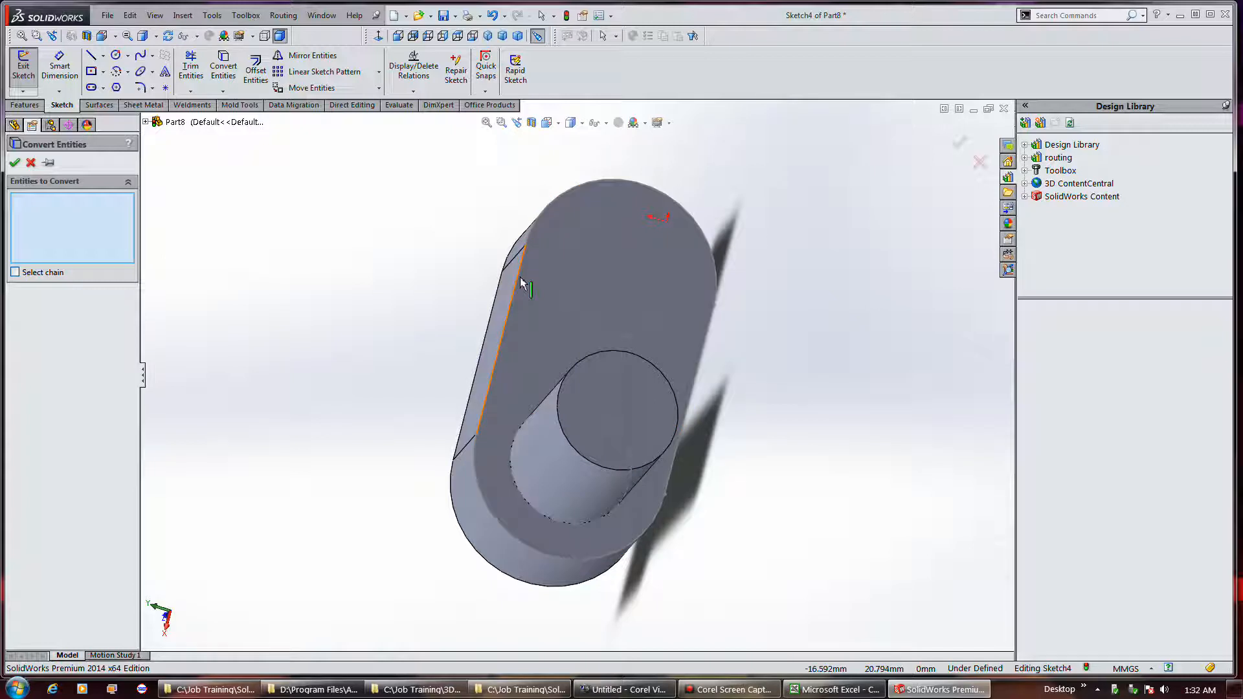
{"action": "right_click", "coordinate": [520, 279]}
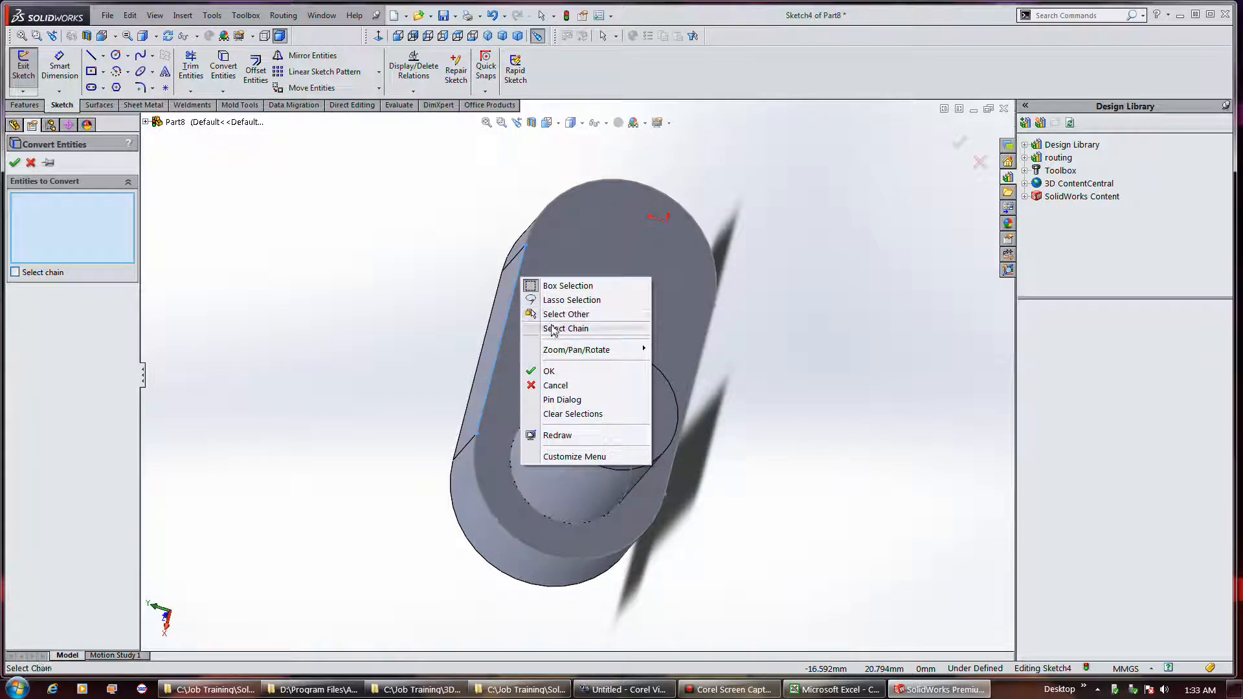
{"action": "left_click", "coordinate": [553, 329]}
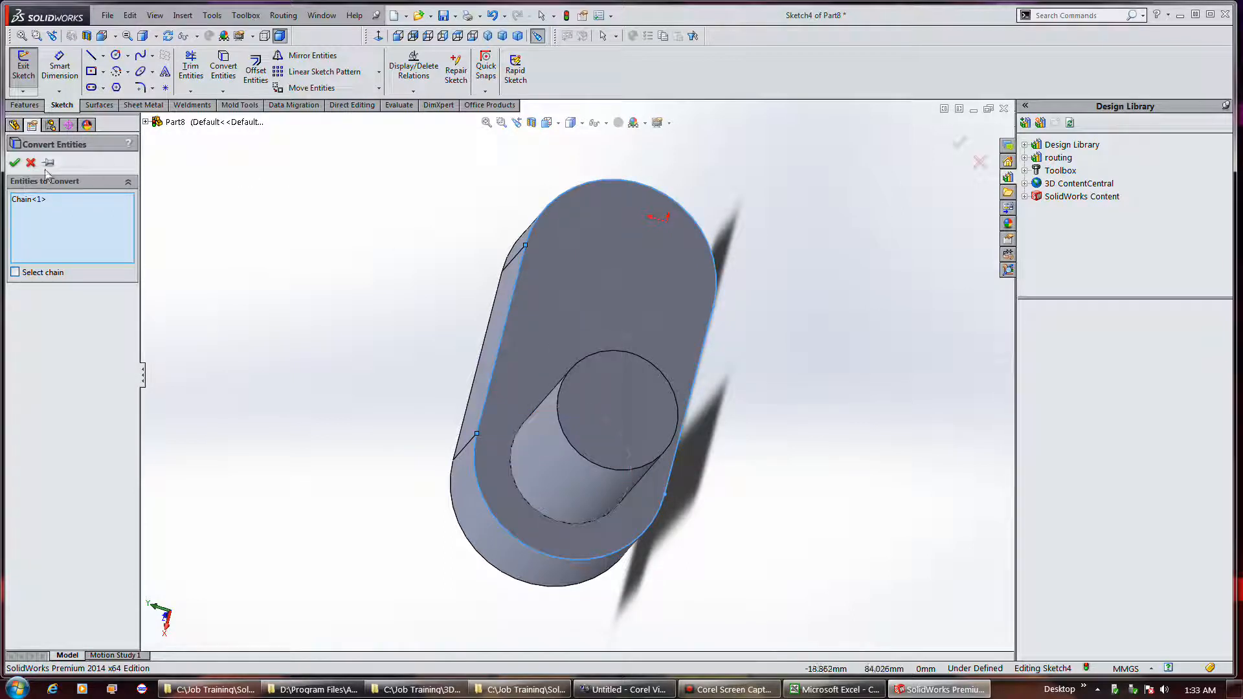
{"action": "right_click", "coordinate": [37, 200]}
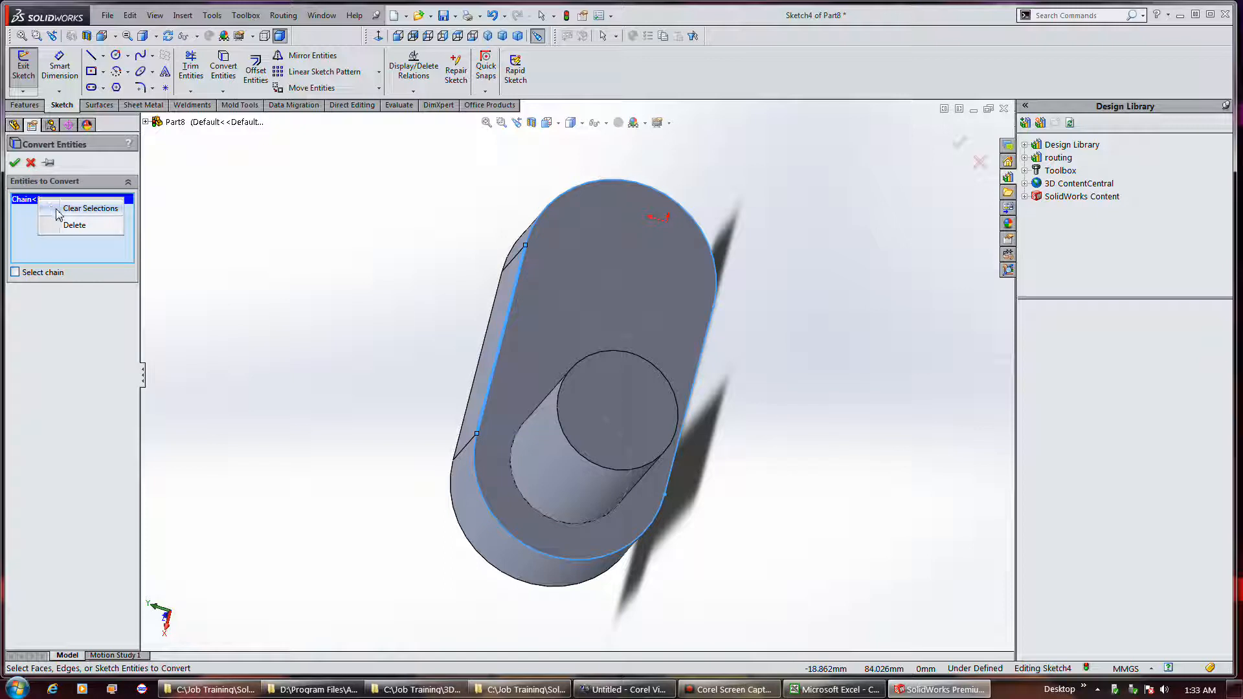
{"action": "left_click", "coordinate": [54, 210]}
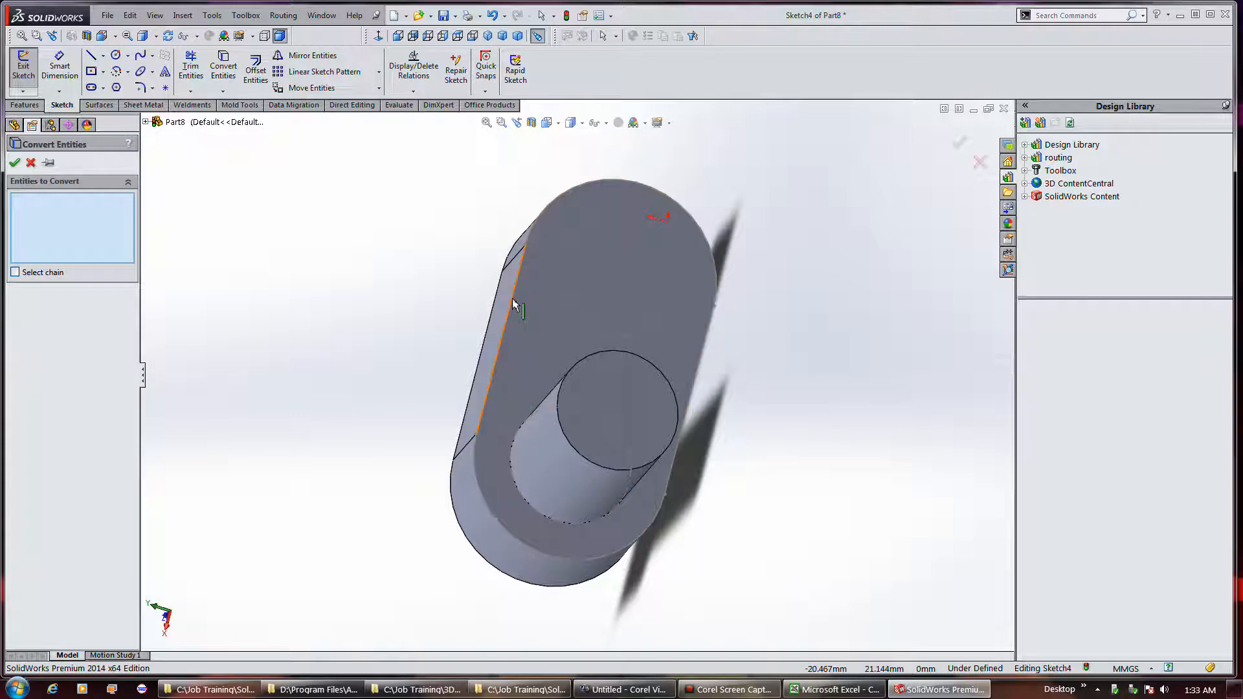
Step: Convert the web outline's two lines and two outer arcs into the sketch and extrude the profile 15 mm blind
{"action": "left_click", "coordinate": [513, 304]}
{"action": "left_click", "coordinate": [536, 232]}
{"action": "left_click", "coordinate": [705, 353]}
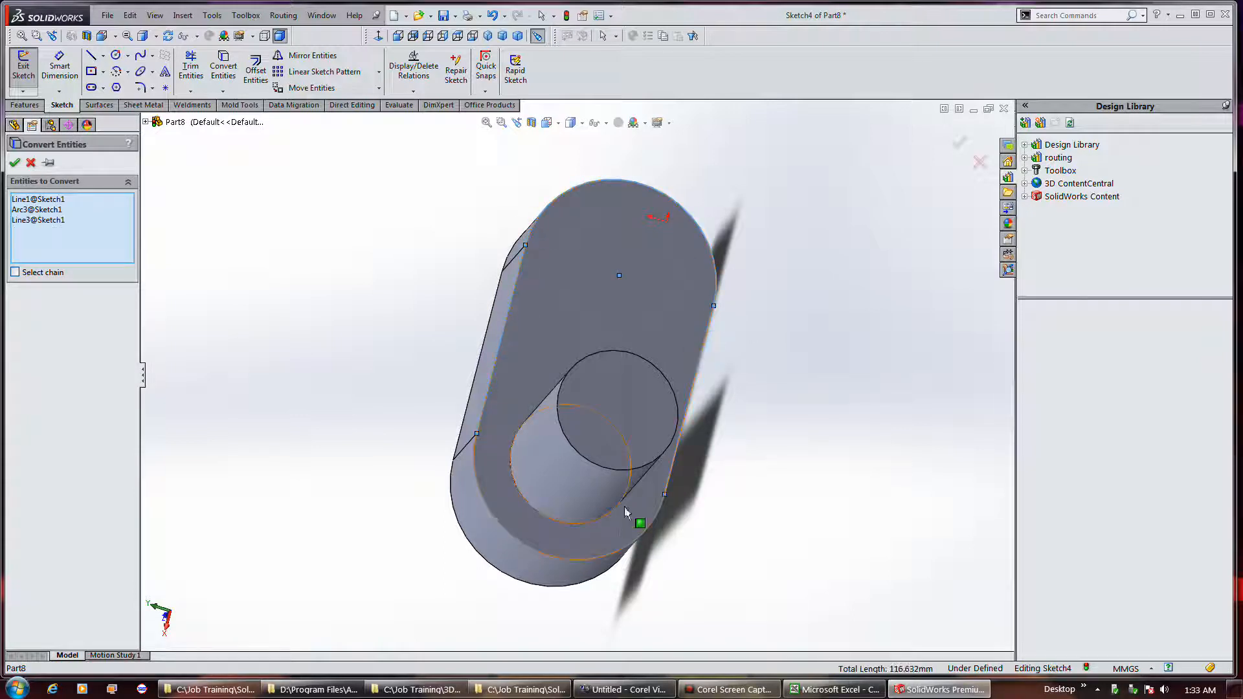
{"action": "left_click", "coordinate": [621, 549]}
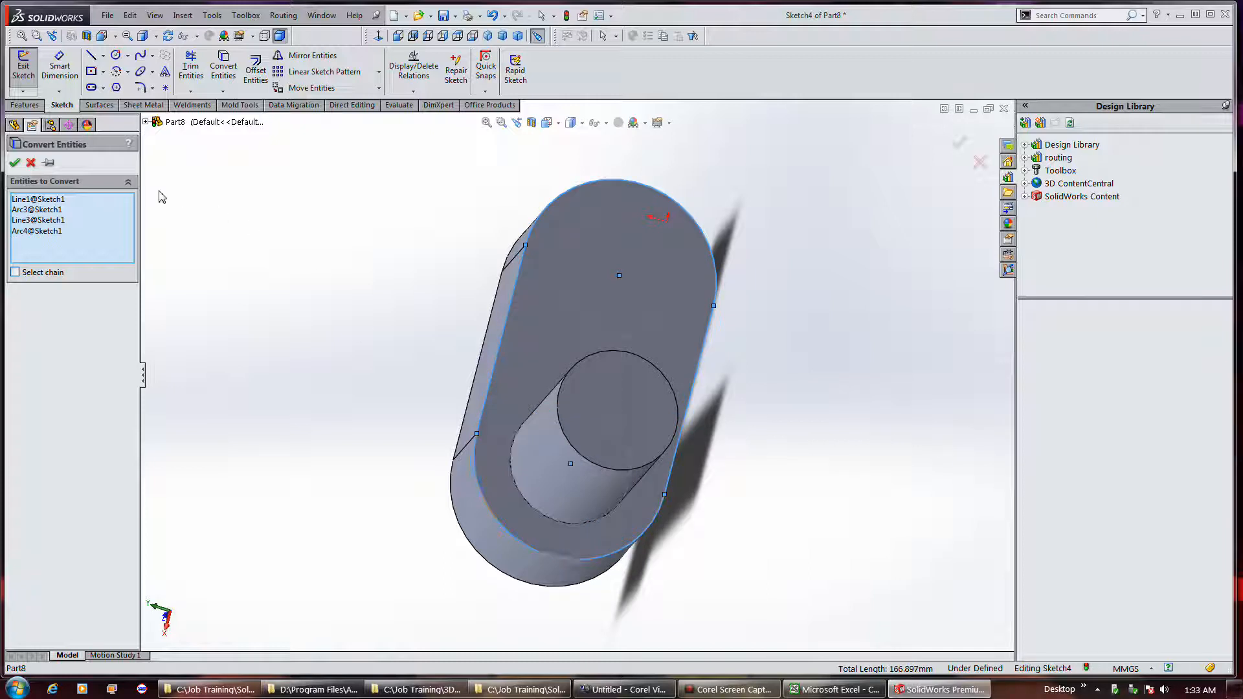
{"action": "left_click", "coordinate": [14, 163]}
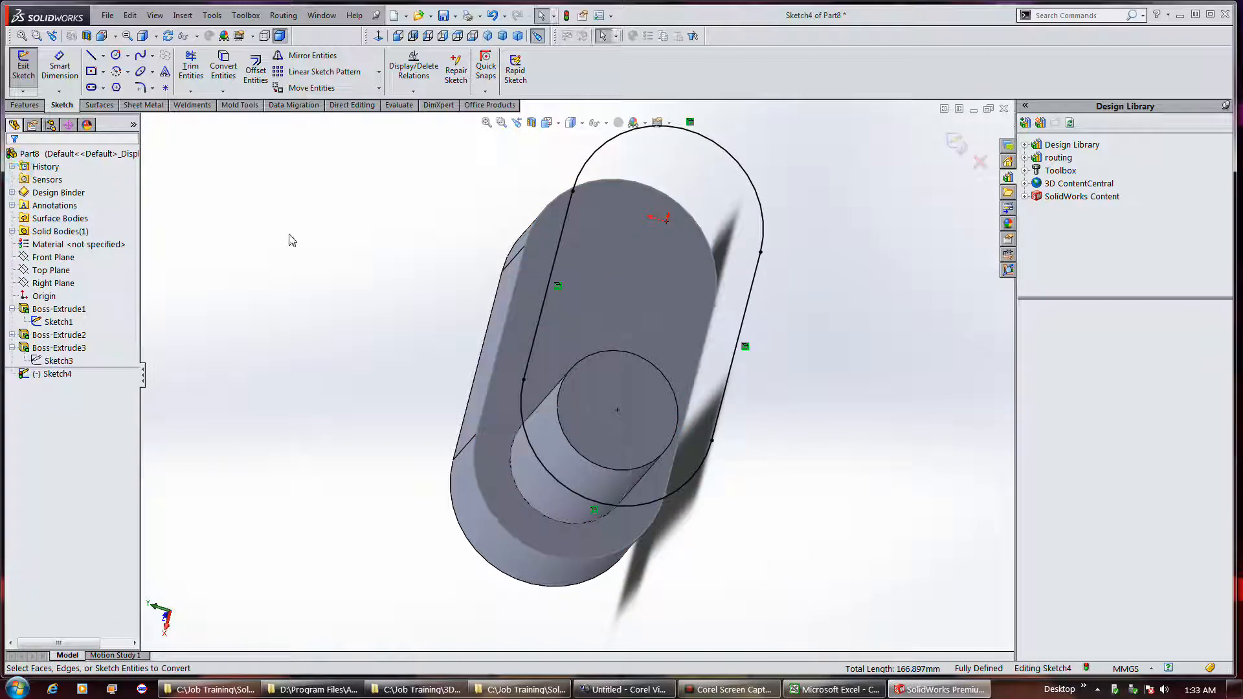
{"action": "left_click", "coordinate": [28, 79]}
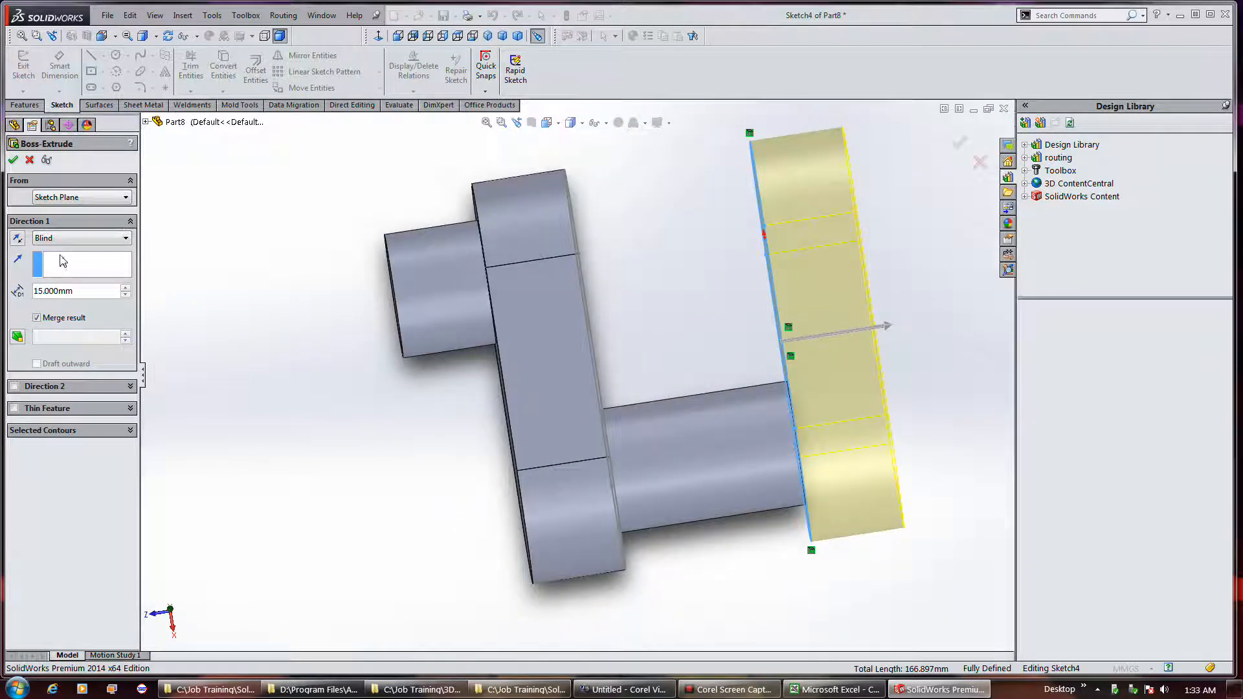
{"action": "left_click", "coordinate": [13, 159]}
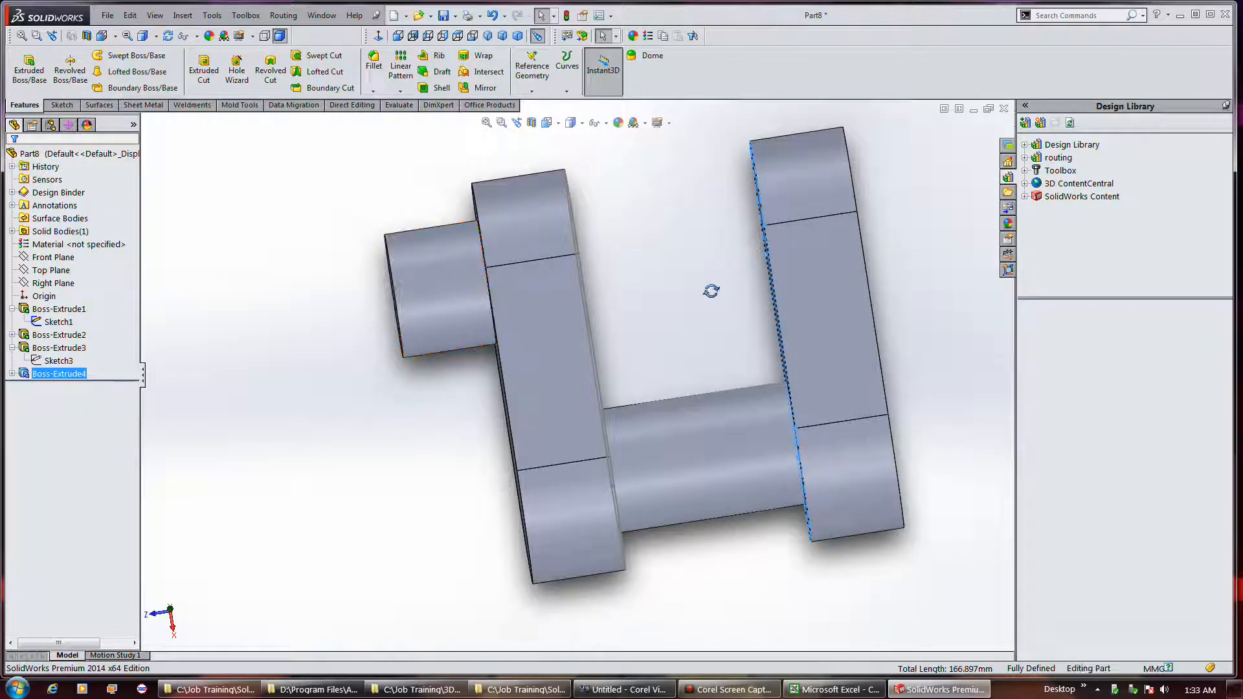
Step: Start a boss extrusion sketch on the second web's outer face and convert the first sketch's upper 20 mm circle into it
{"action": "middle_click_drag", "start_coordinate": [736, 289], "coordinate": [693, 295]}
{"action": "left_click", "coordinate": [29, 71]}
{"action": "left_click", "coordinate": [839, 207]}
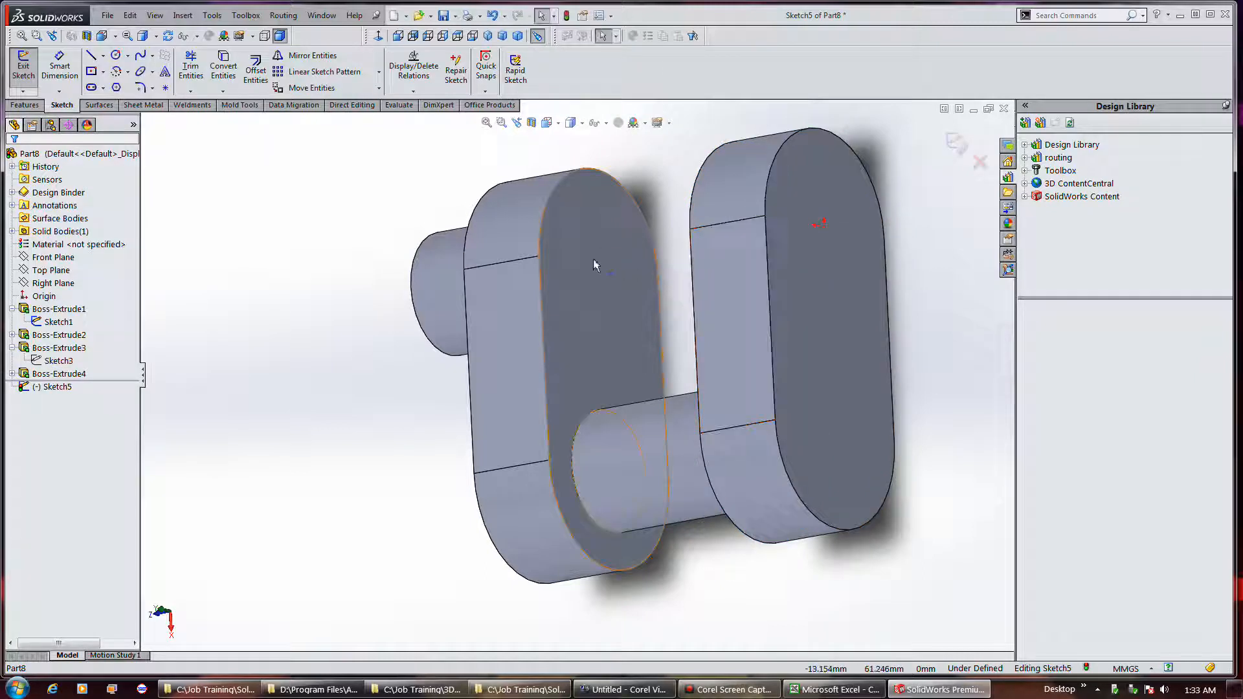
{"action": "left_click", "coordinate": [223, 66]}
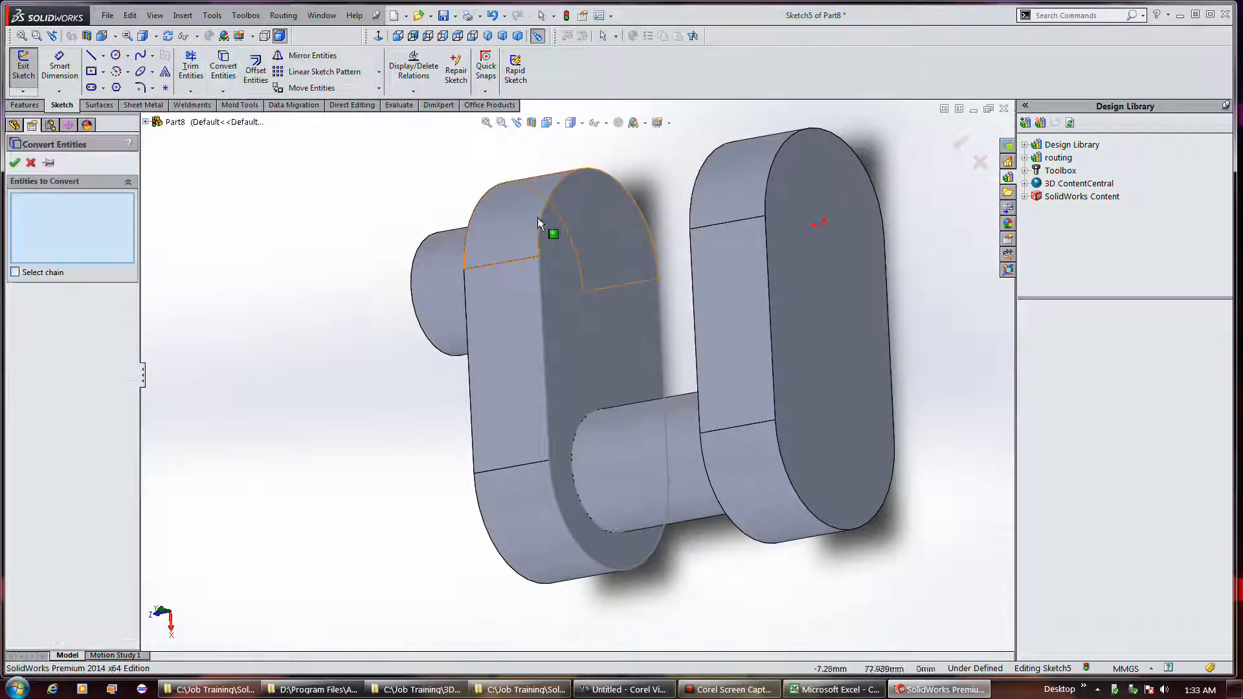
{"action": "left_click", "coordinate": [561, 225]}
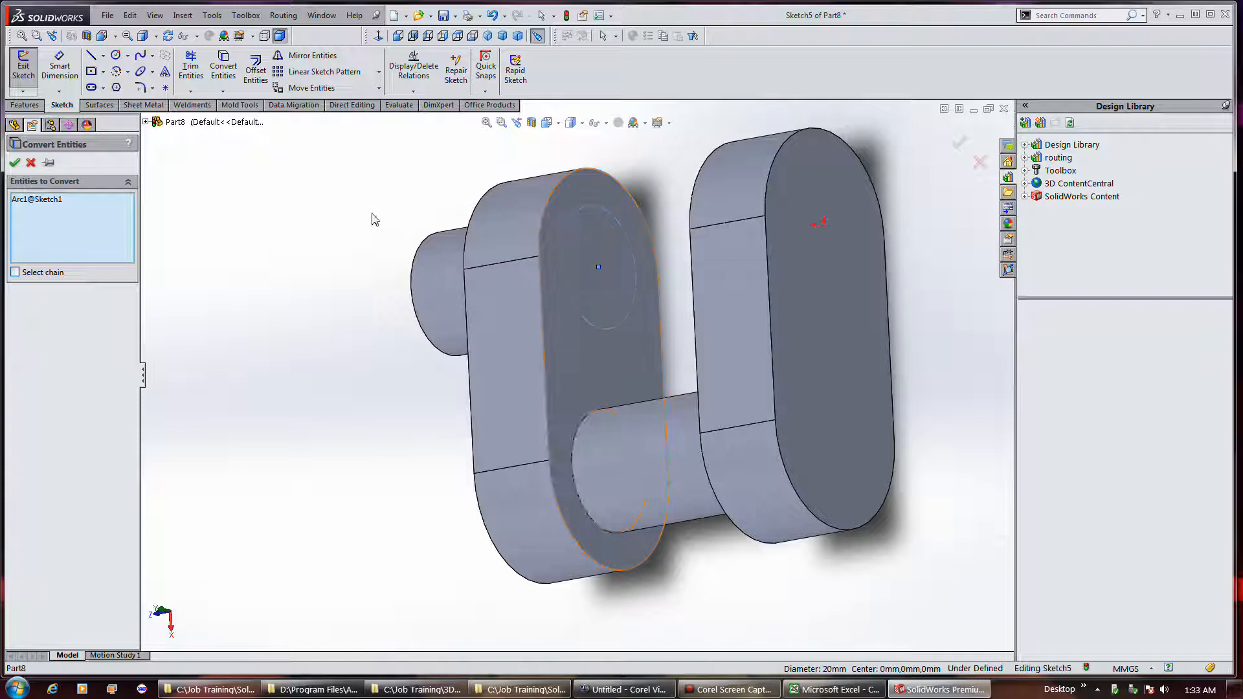
{"action": "left_click", "coordinate": [14, 162]}
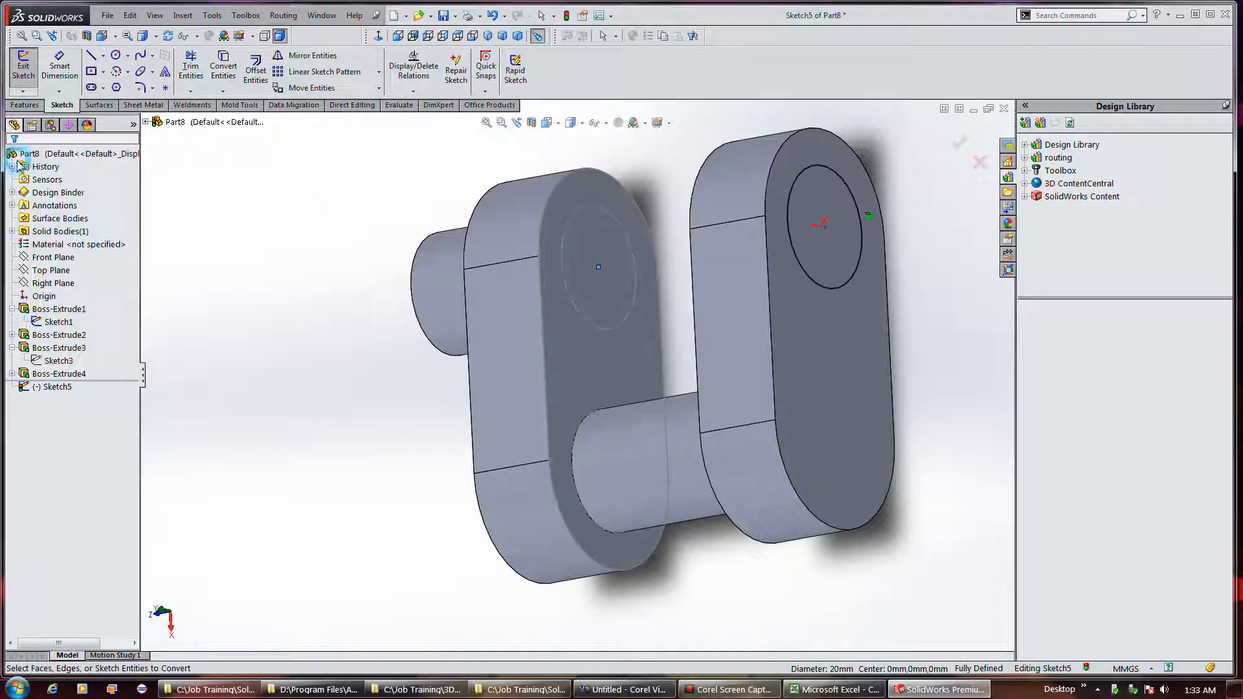
Step: Extrude the converted circle 15 mm outward from the second web with Merge result enabled
{"action": "key", "text": "z"}
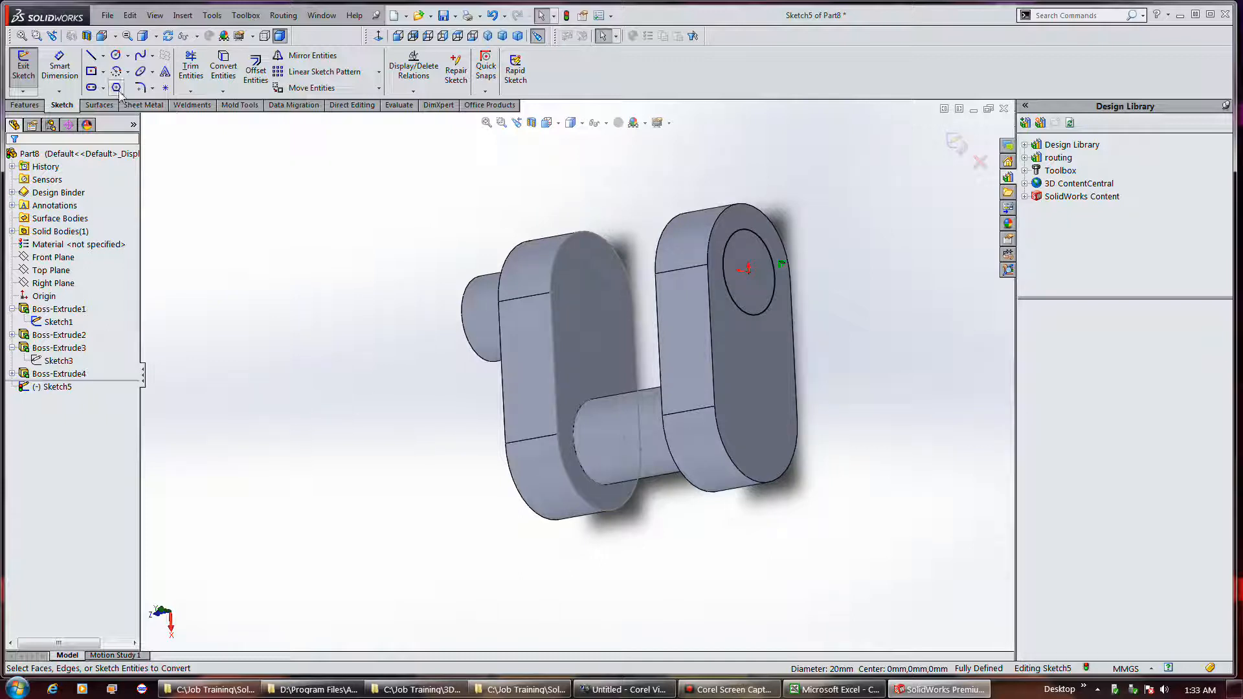
{"action": "left_click", "coordinate": [24, 69]}
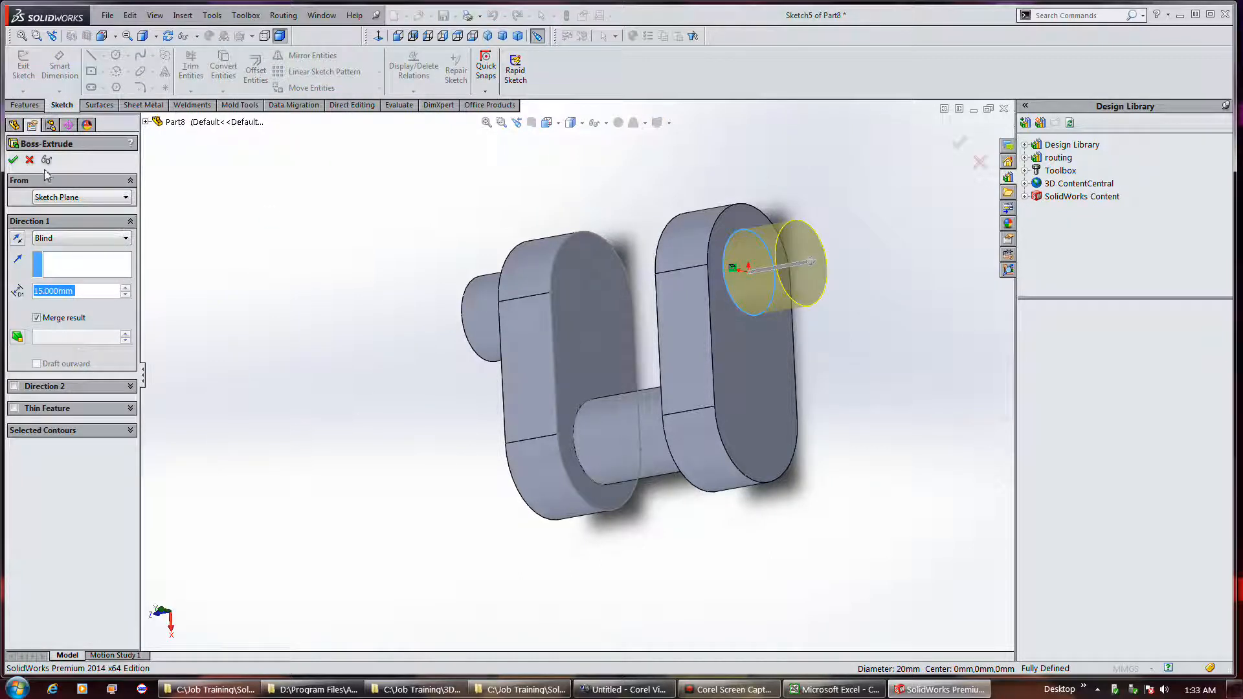
{"action": "left_click", "coordinate": [13, 160]}
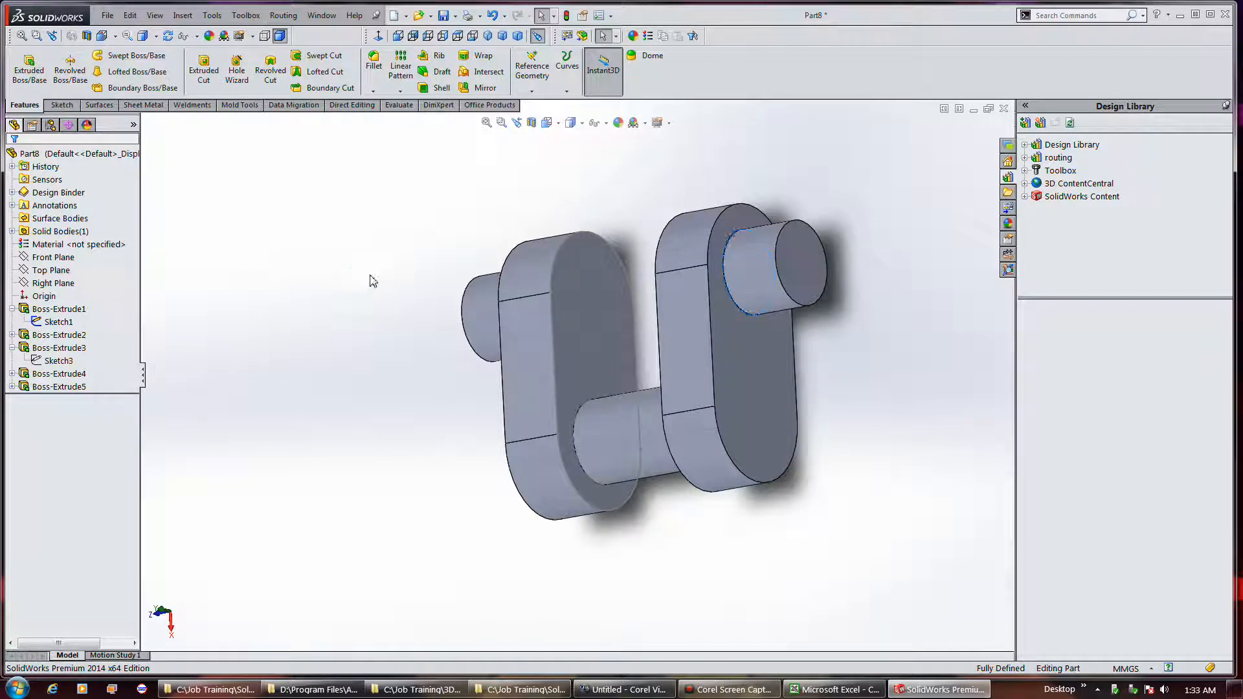
Step: Examine the Solid Bodies folder and highlight its body to check whether the crankshaft forms a single merged solid
{"action": "left_click", "coordinate": [534, 362]}
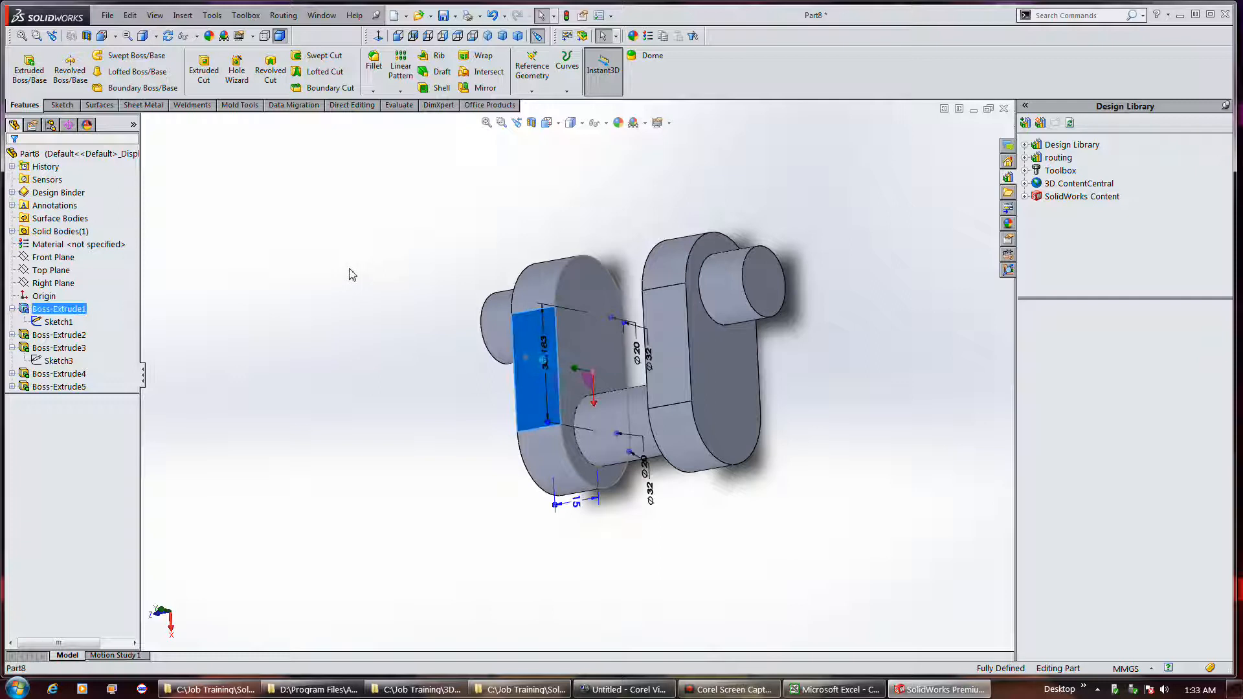
{"action": "left_click", "coordinate": [309, 251]}
{"action": "left_click", "coordinate": [65, 222]}
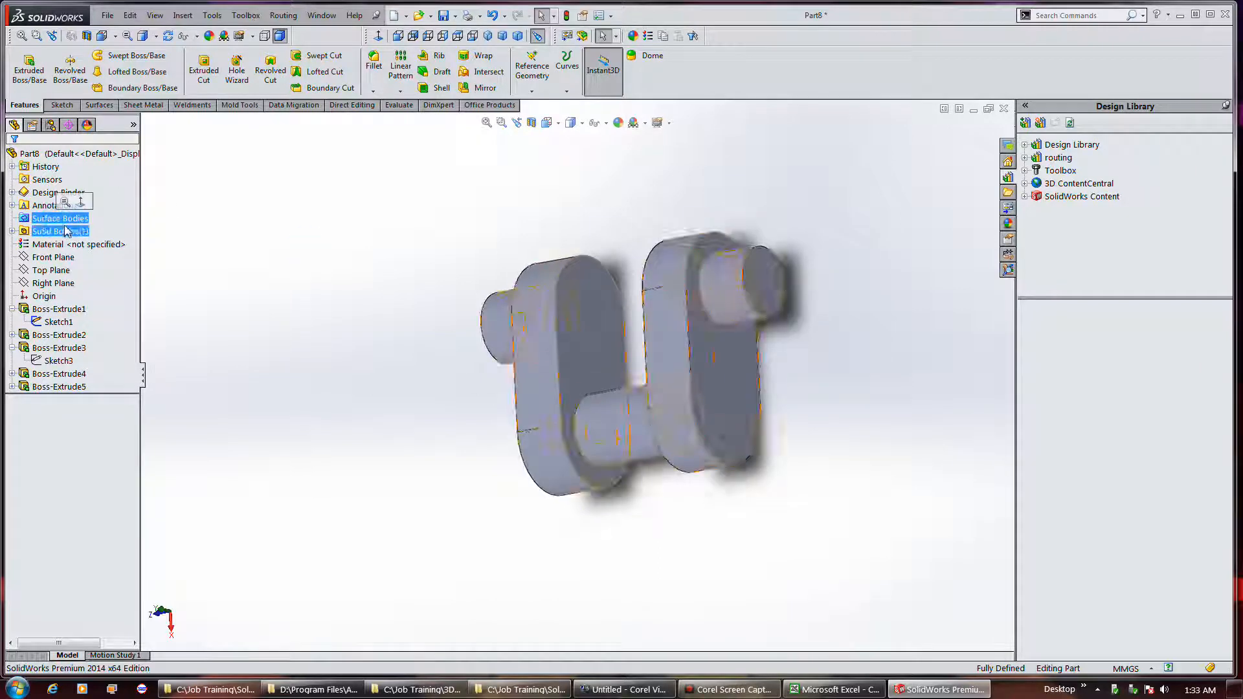
{"action": "left_click", "coordinate": [11, 231]}
{"action": "left_click", "coordinate": [65, 244]}
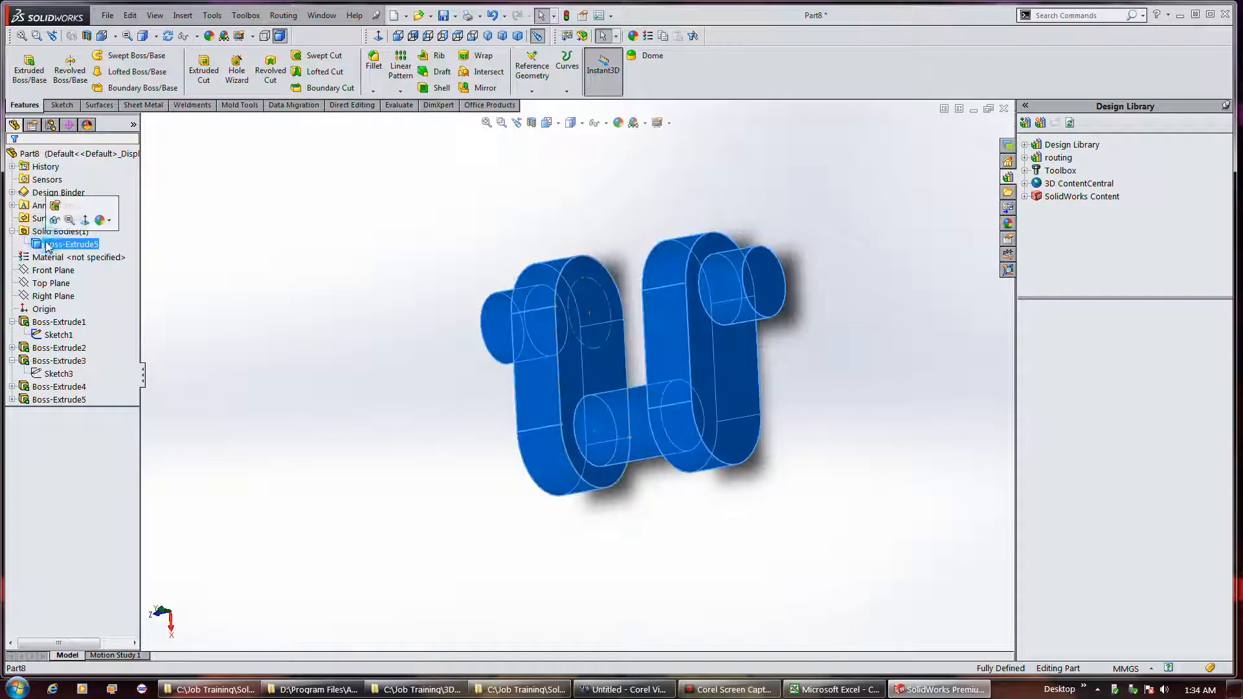
{"action": "left_click", "coordinate": [240, 204]}
{"action": "scroll", "coordinate": [299, 237], "scroll_direction": "up", "scroll_amount": 2}
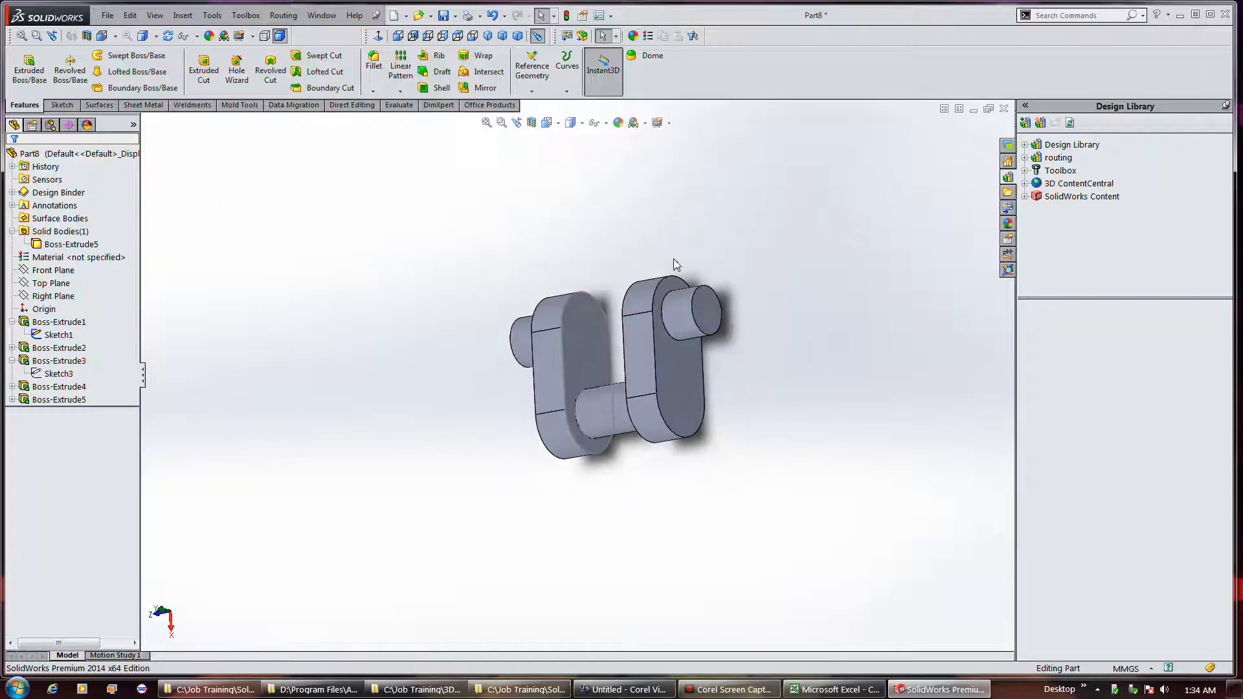
{"action": "scroll", "coordinate": [764, 275], "scroll_direction": "down", "scroll_amount": 2}
{"action": "middle_click_drag", "start_coordinate": [764, 276], "coordinate": [767, 277]}
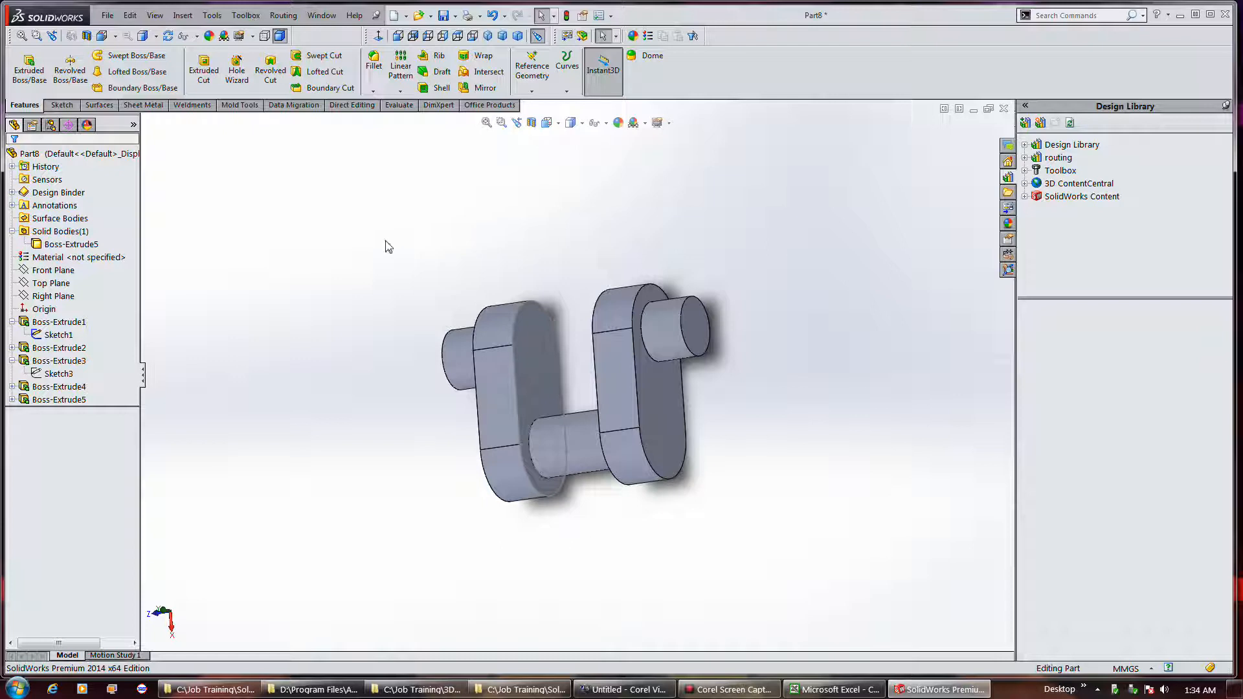
Step: Start a Move/Copy Body operation and expand its Rotate options
{"action": "left_click", "coordinate": [239, 20]}
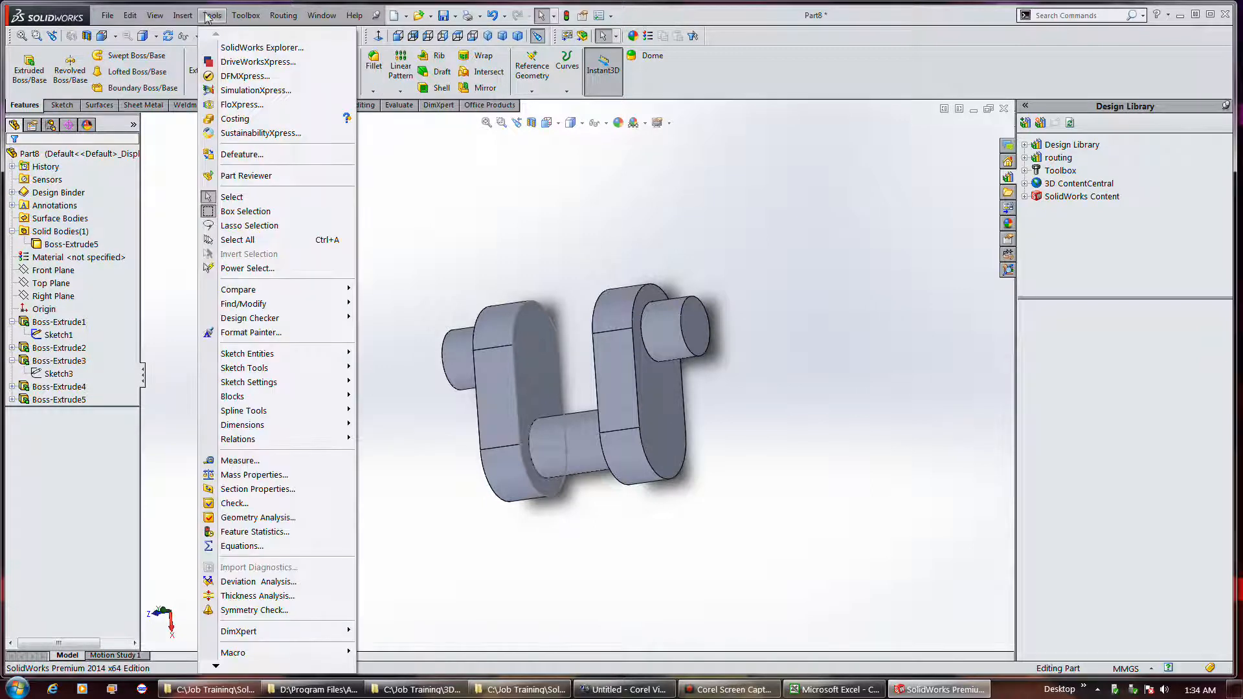
{"action": "mouse_move", "coordinate": [192, 18]}
{"action": "mouse_move", "coordinate": [200, 52]}
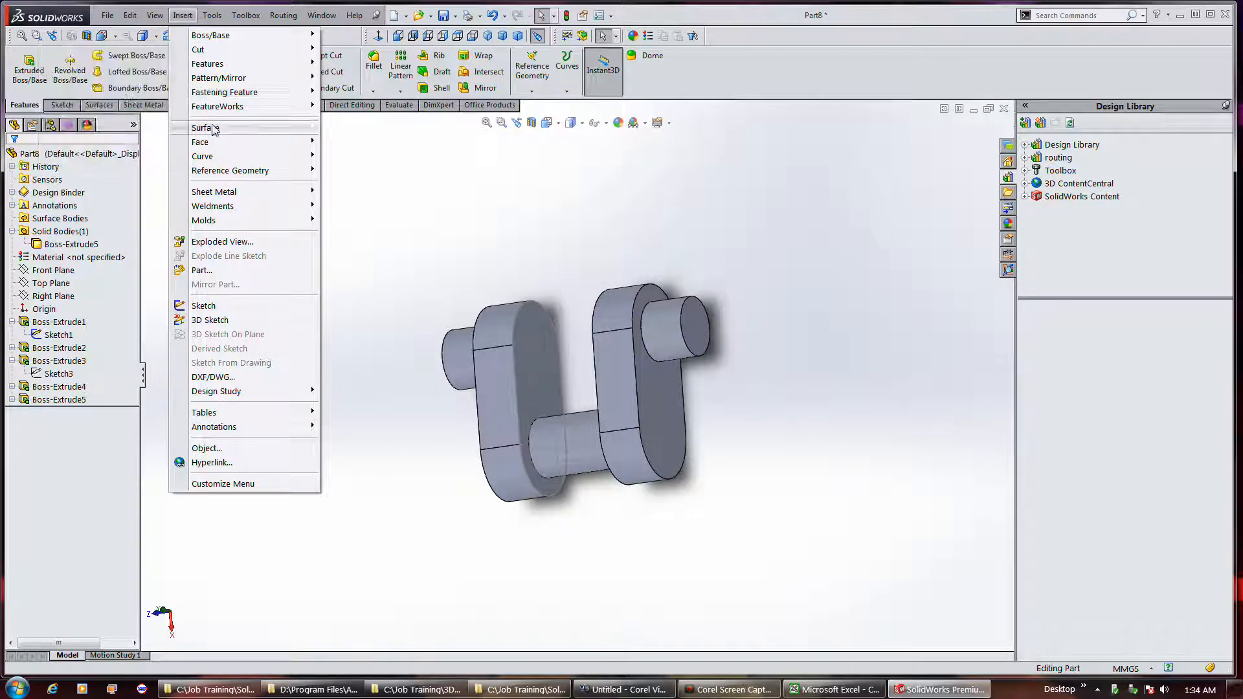
{"action": "mouse_move", "coordinate": [207, 128]}
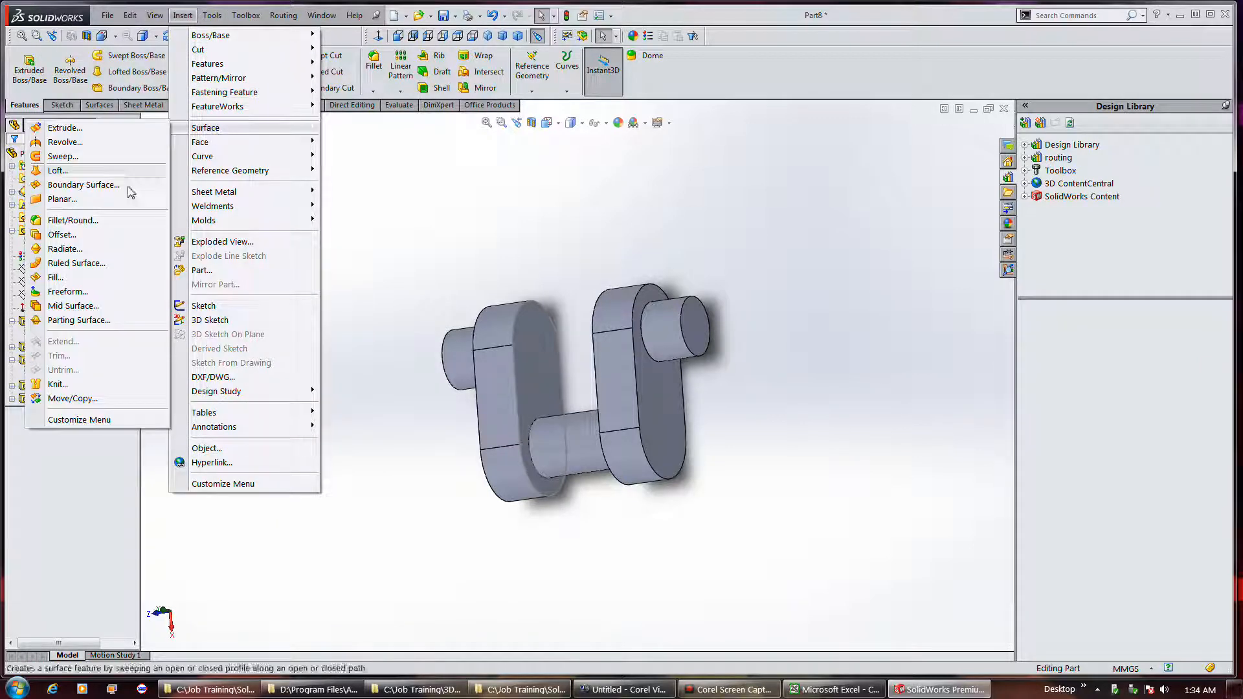
{"action": "left_click", "coordinate": [71, 398]}
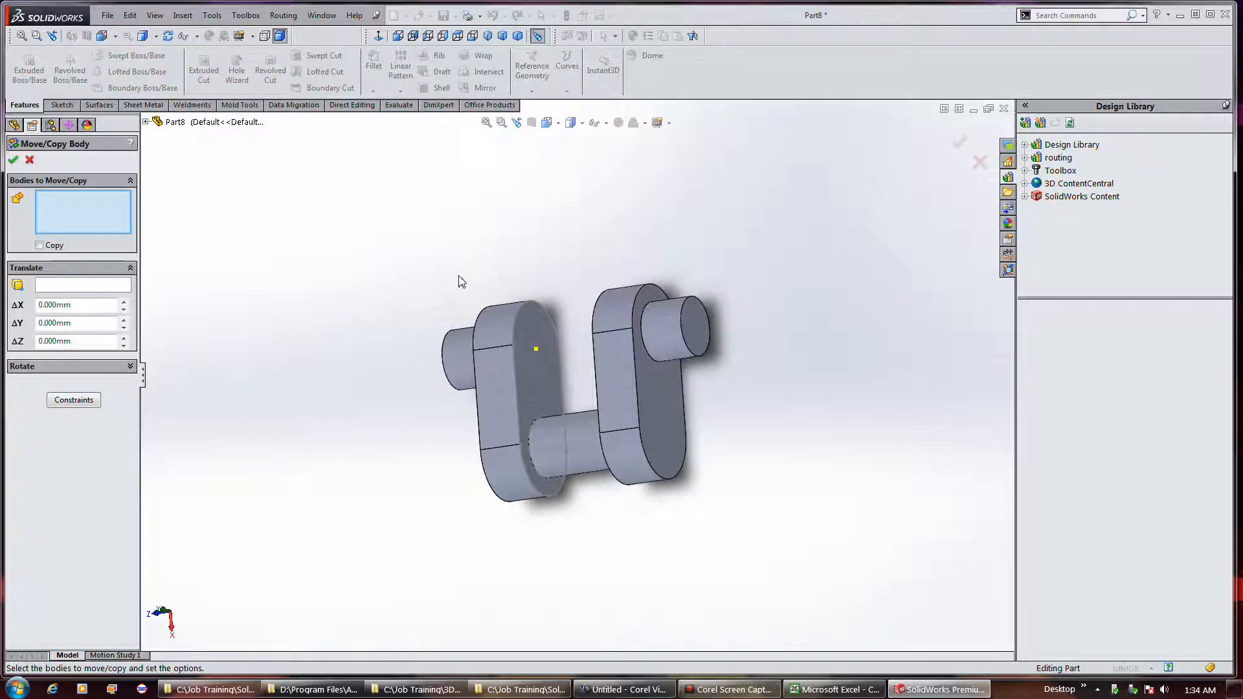
{"action": "middle_click_drag", "start_coordinate": [433, 283], "coordinate": [505, 271]}
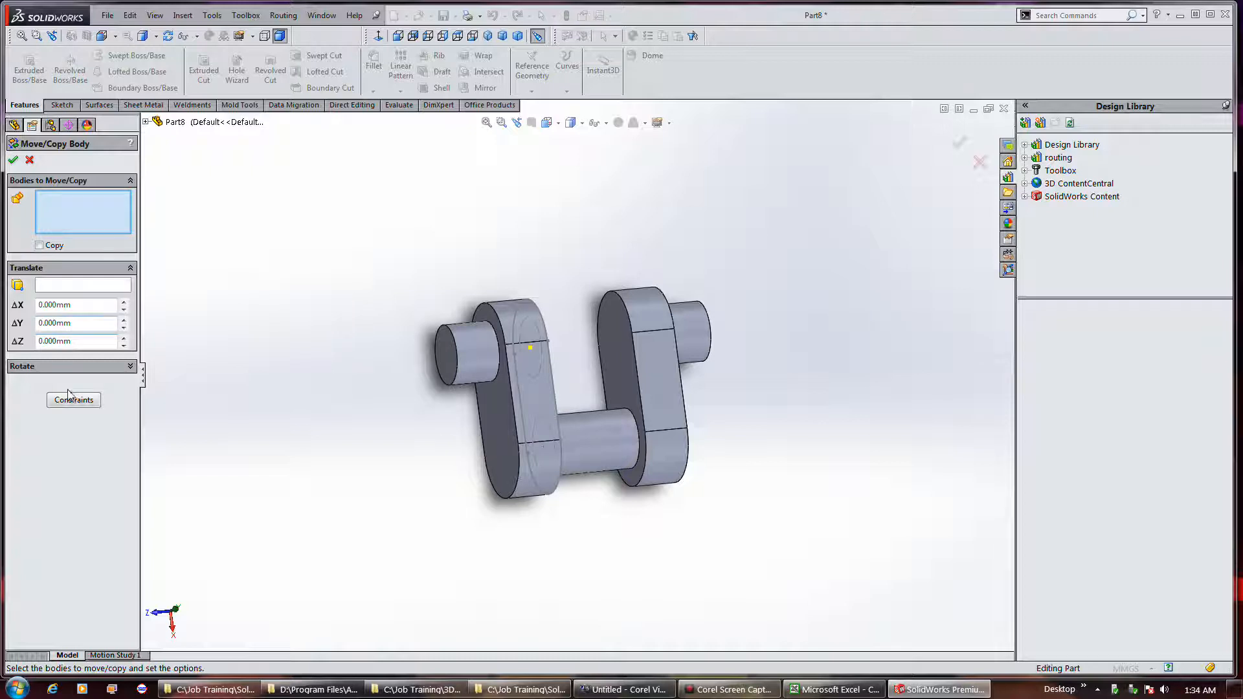
{"action": "left_click", "coordinate": [30, 369]}
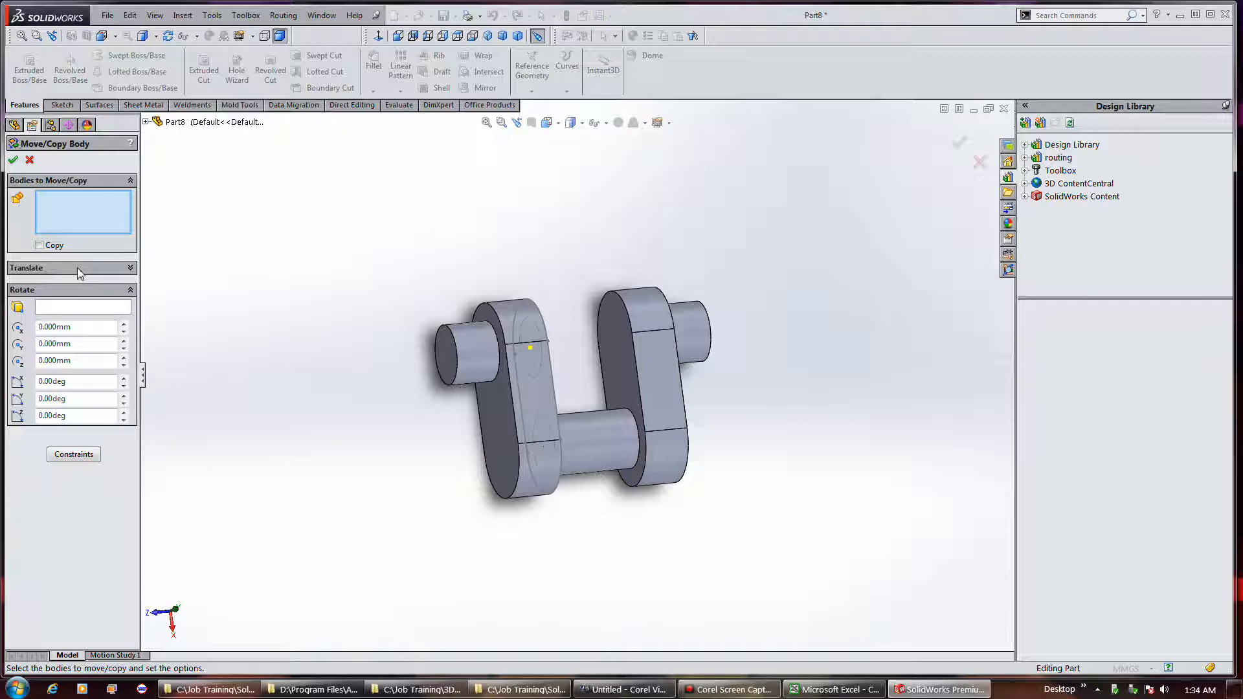
Step: Try to create two copies rotated 120 degrees about Z without choosing a body
{"action": "left_click", "coordinate": [39, 245]}
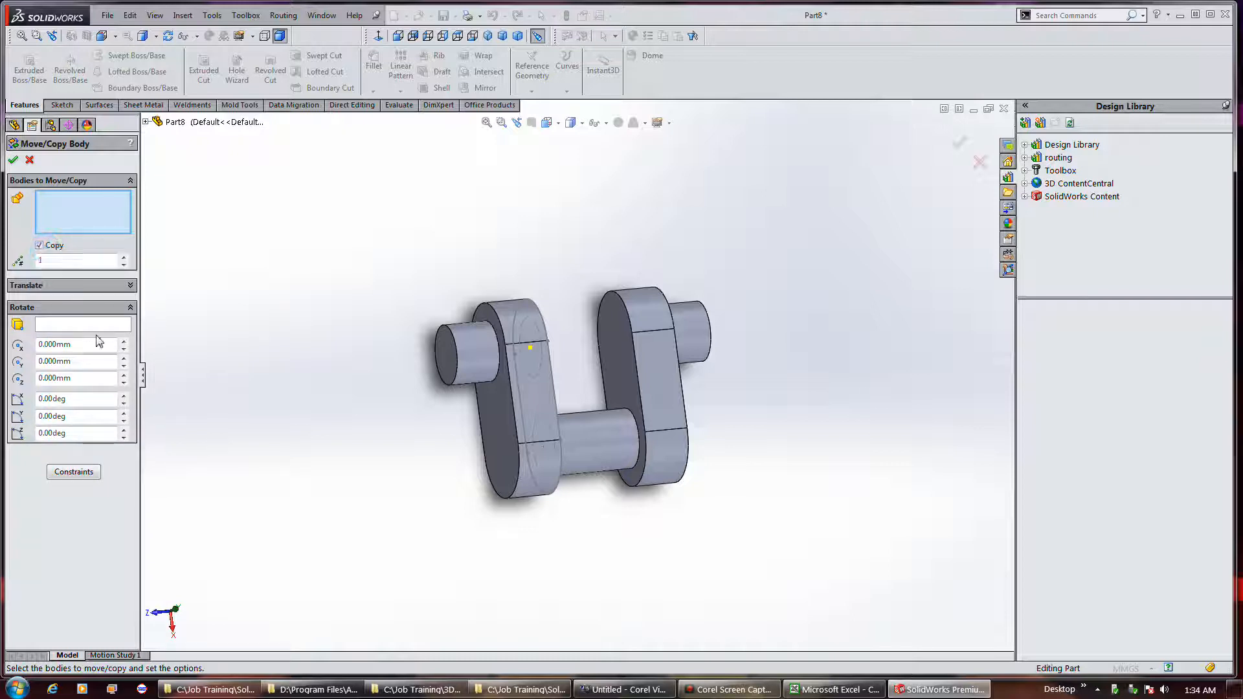
{"action": "left_click", "coordinate": [123, 257]}
{"action": "double_click", "coordinate": [83, 398]}
{"action": "left_click", "coordinate": [90, 434]}
{"action": "type", "text": "120"}
{"action": "key", "text": "Return"}
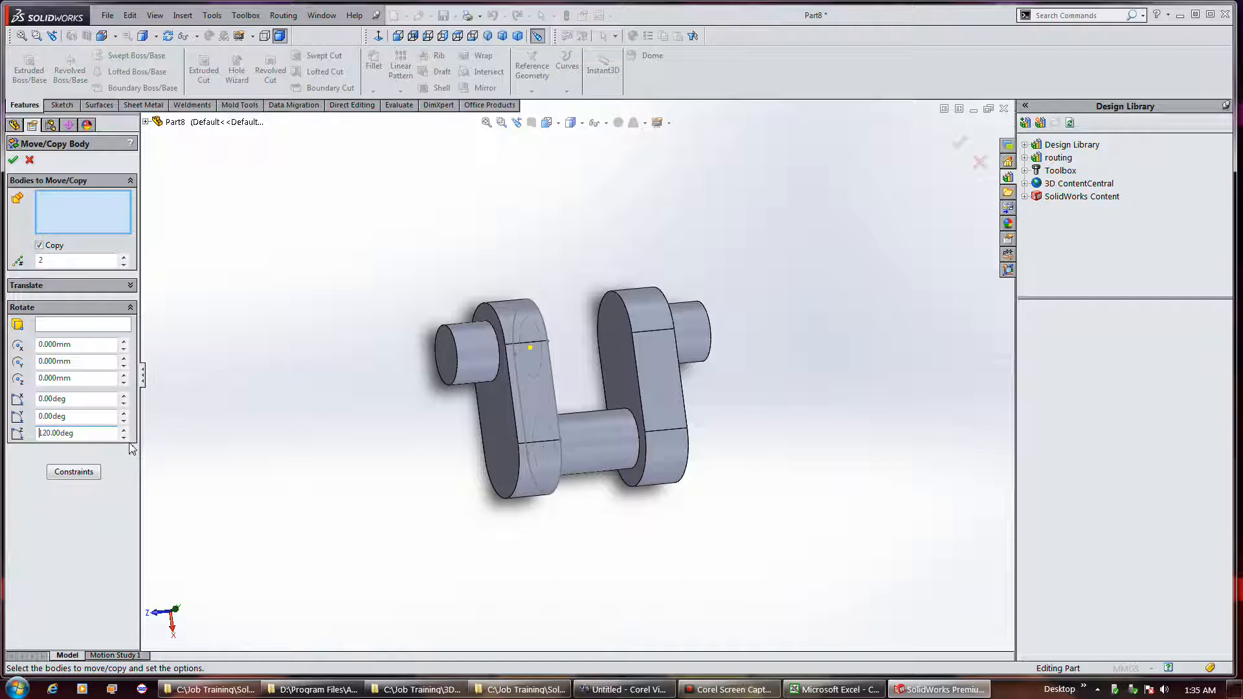
{"action": "left_click", "coordinate": [13, 161]}
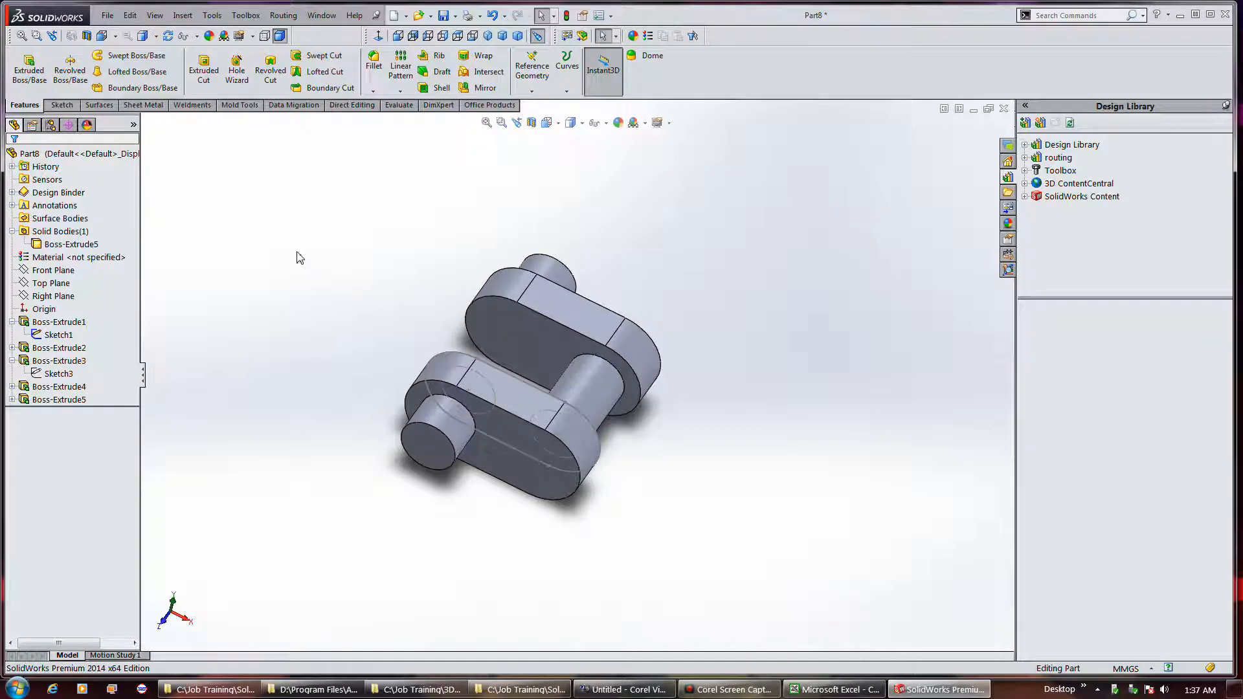
Step: Restart Move/Copy Body, choose the crankshaft body and enable copying with three copies
{"action": "key", "text": "Return"}
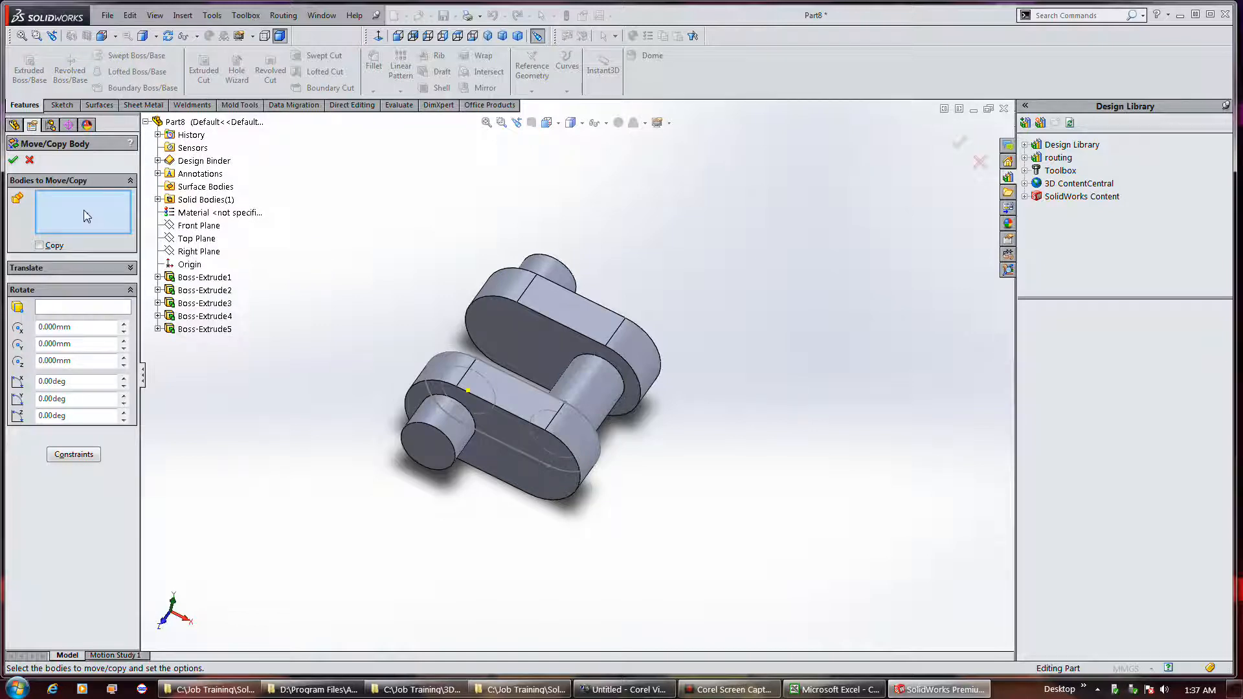
{"action": "left_click", "coordinate": [441, 368]}
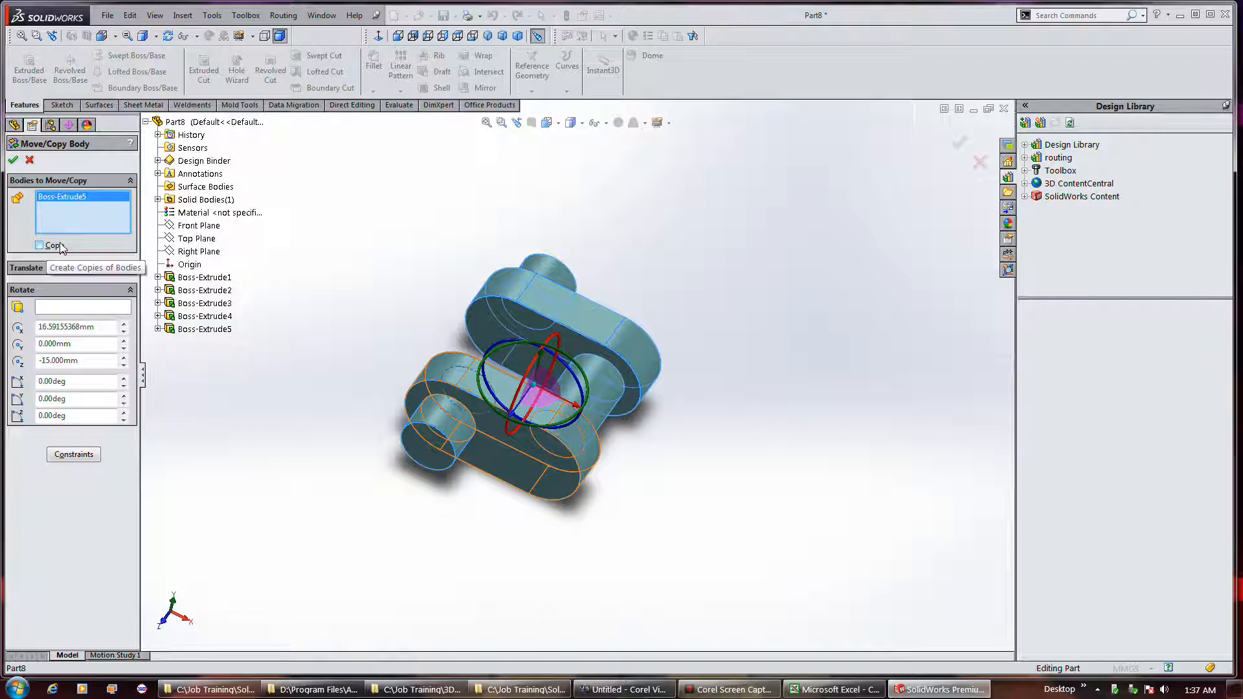
{"action": "left_click", "coordinate": [59, 246]}
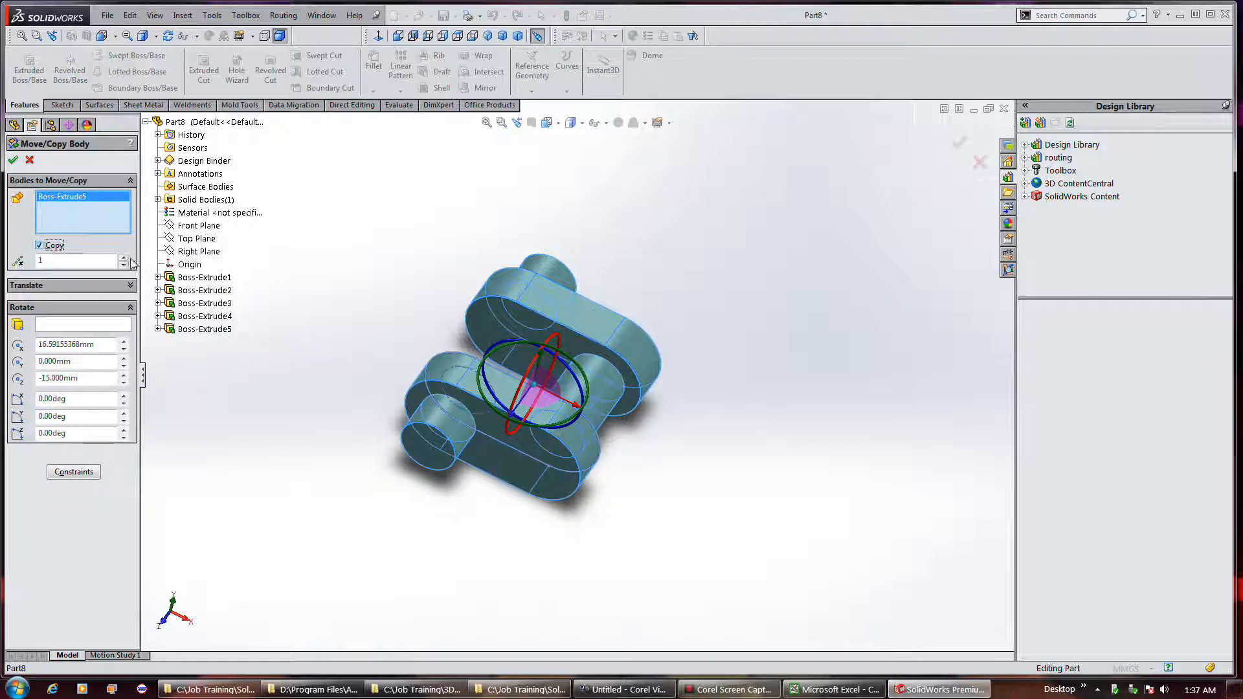
{"action": "left_click", "coordinate": [123, 257]}
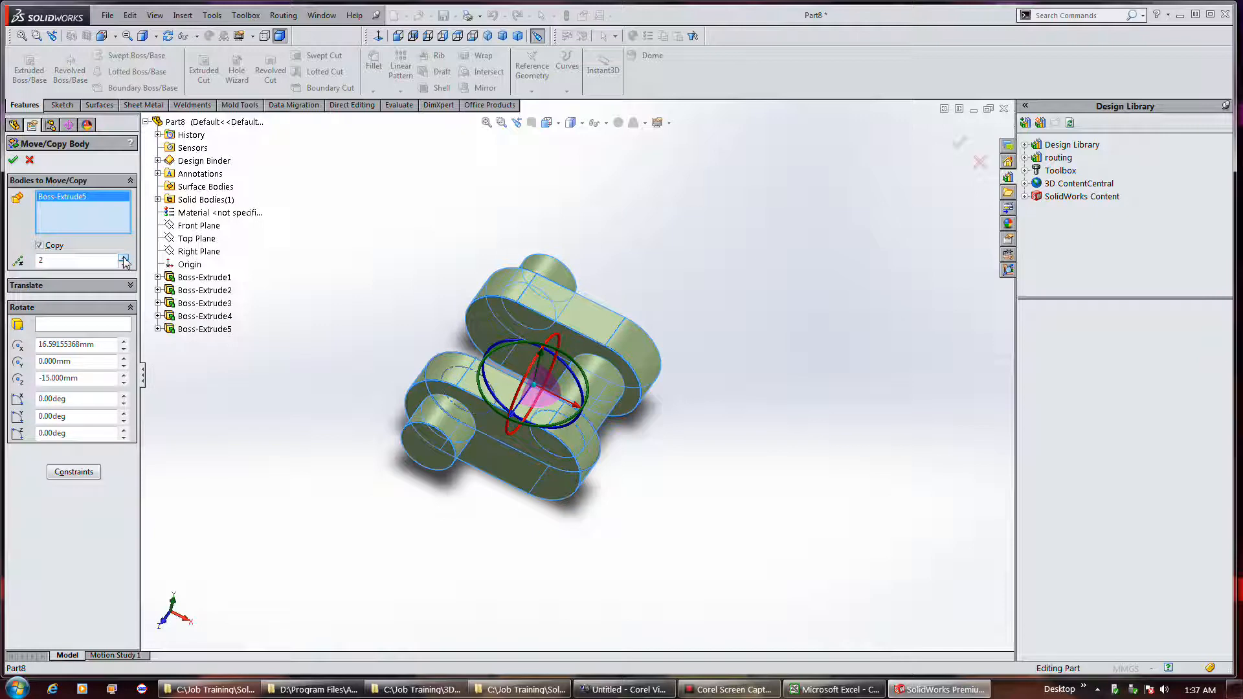
{"action": "left_click", "coordinate": [123, 257]}
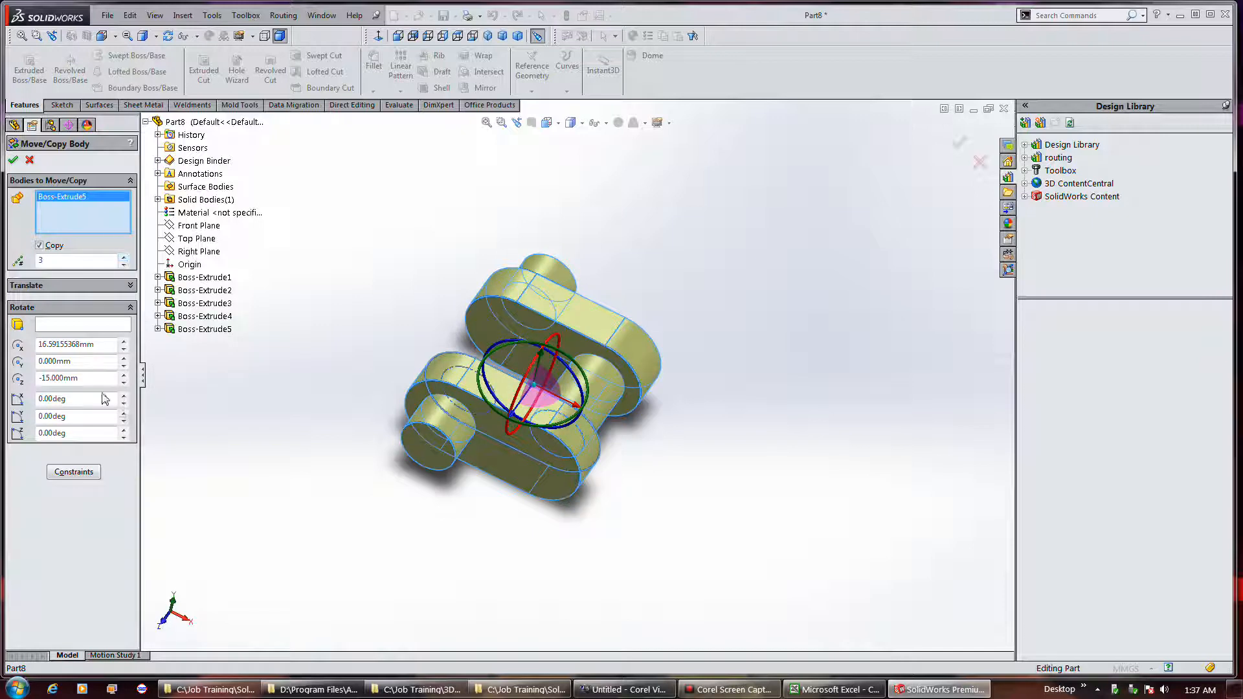
Step: Try a 120-degree rotation about Z for the copies and inspect the preview from the front and at an angle
{"action": "left_click", "coordinate": [63, 327]}
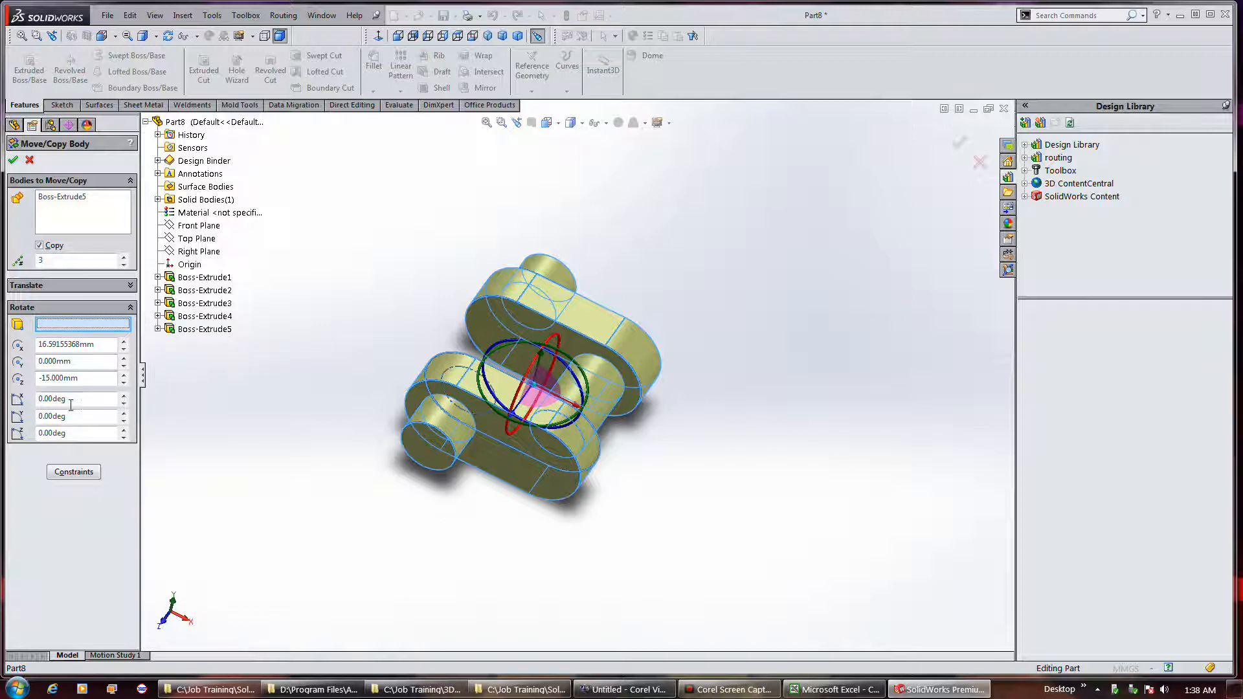
{"action": "double_click", "coordinate": [65, 433]}
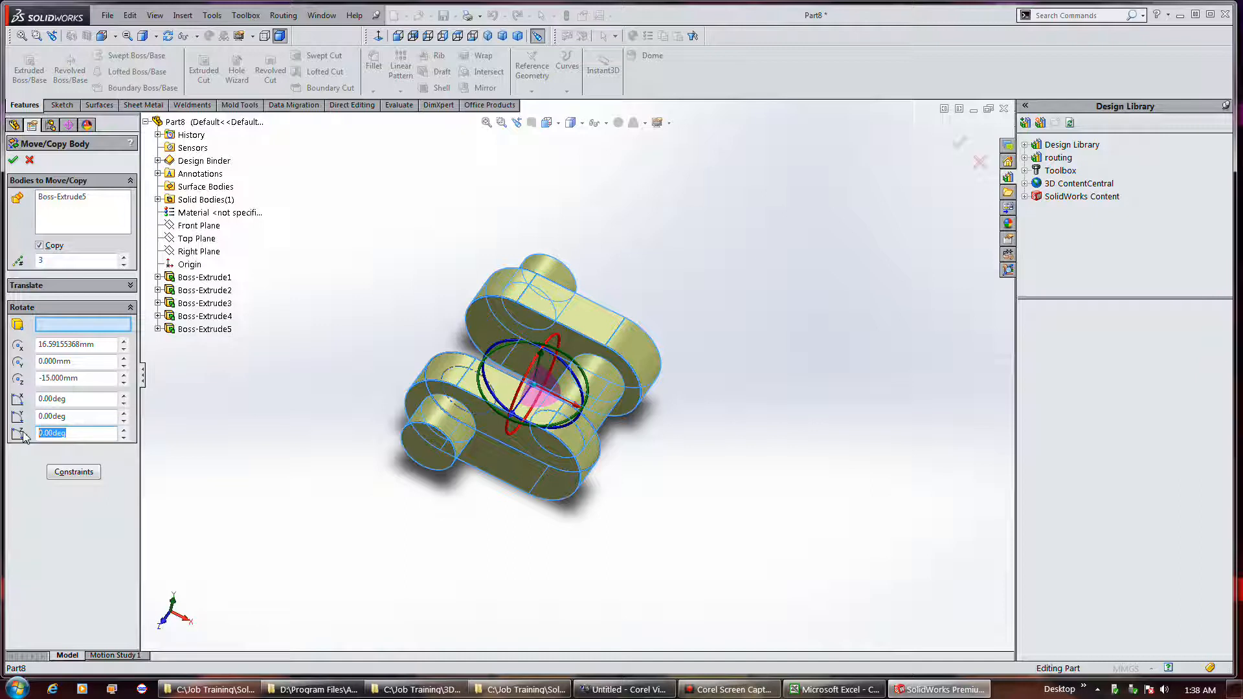
{"action": "type", "text": "120"}
{"action": "left_click", "coordinate": [84, 418]}
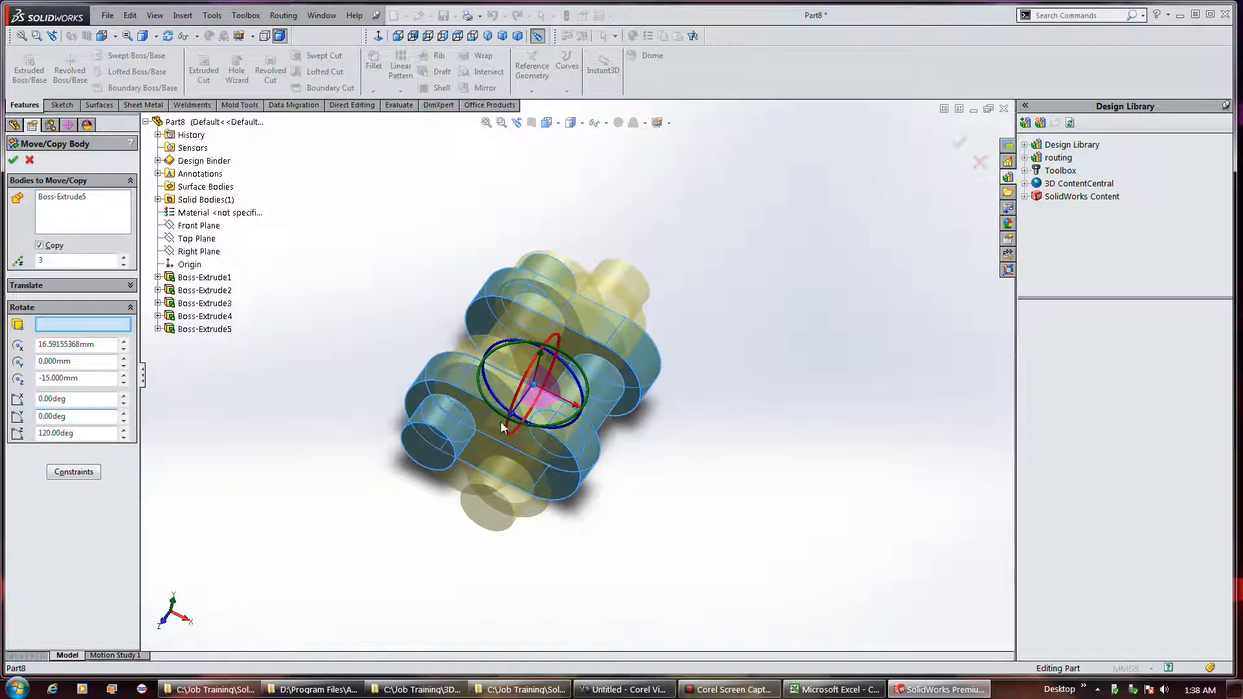
{"action": "middle_click_drag", "start_coordinate": [518, 405], "coordinate": [400, 369]}
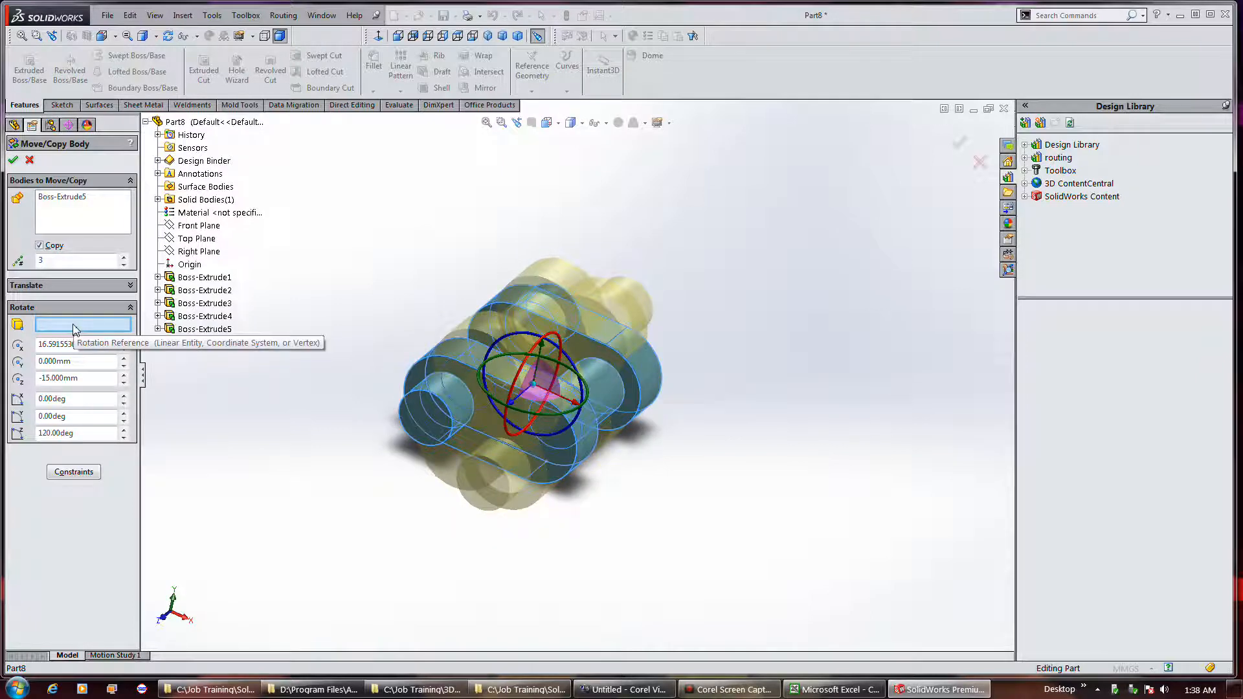
{"action": "left_click", "coordinate": [166, 622]}
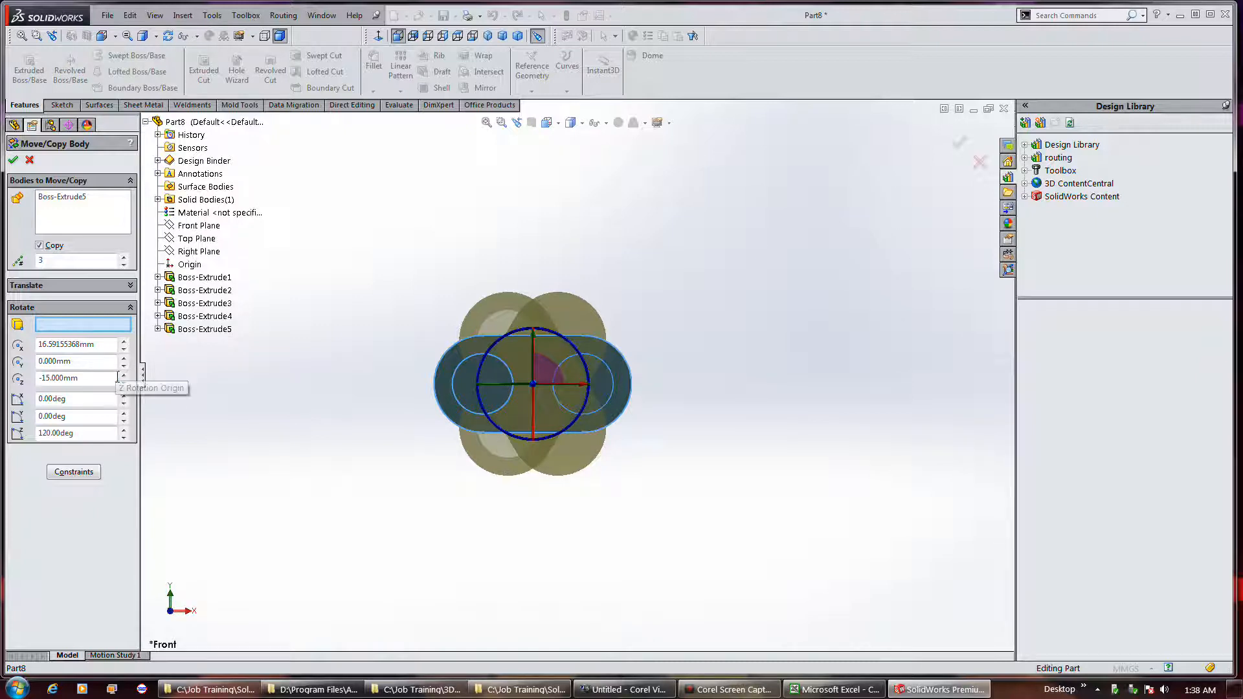
{"action": "middle_click_drag", "start_coordinate": [460, 316], "coordinate": [363, 406]}
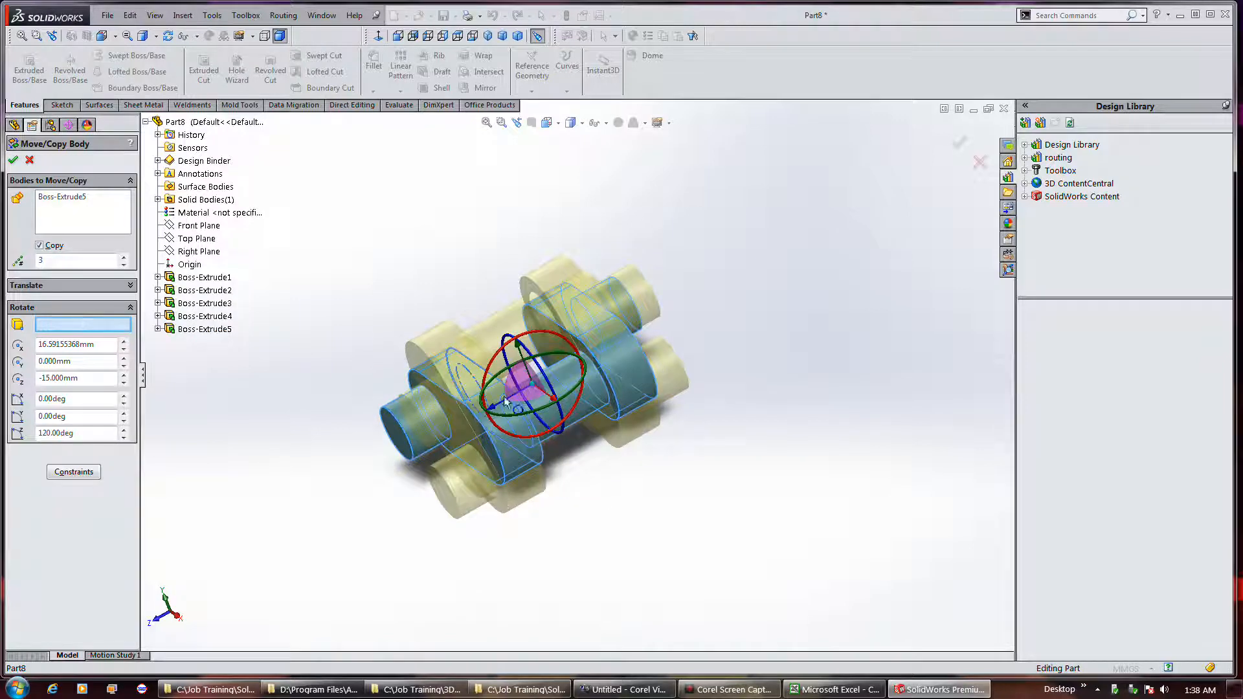
Step: Create the three copies rotated 120 degrees about a straight edge of the front web
{"action": "left_click", "coordinate": [471, 403]}
{"action": "double_click", "coordinate": [110, 345]}
{"action": "type", "text": "120.00deg"}
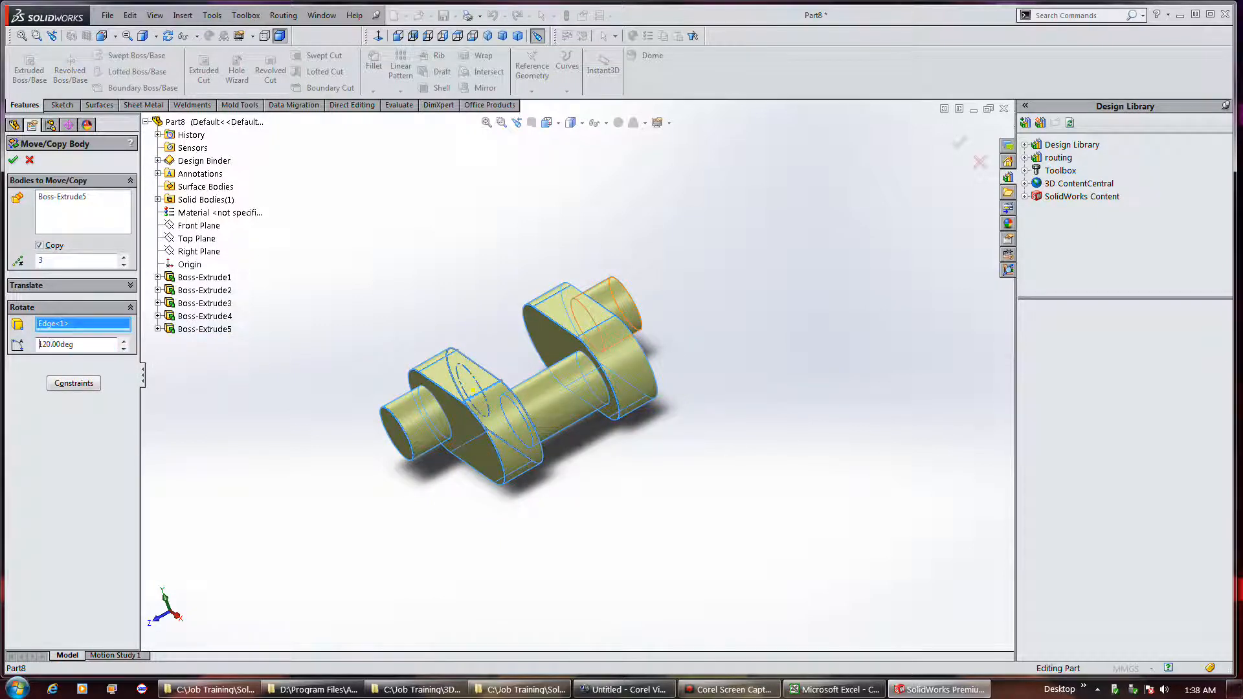
{"action": "type", "text": "0"}
{"action": "key", "text": "Return"}
{"action": "middle_click_drag", "start_coordinate": [372, 343], "coordinate": [427, 358]}
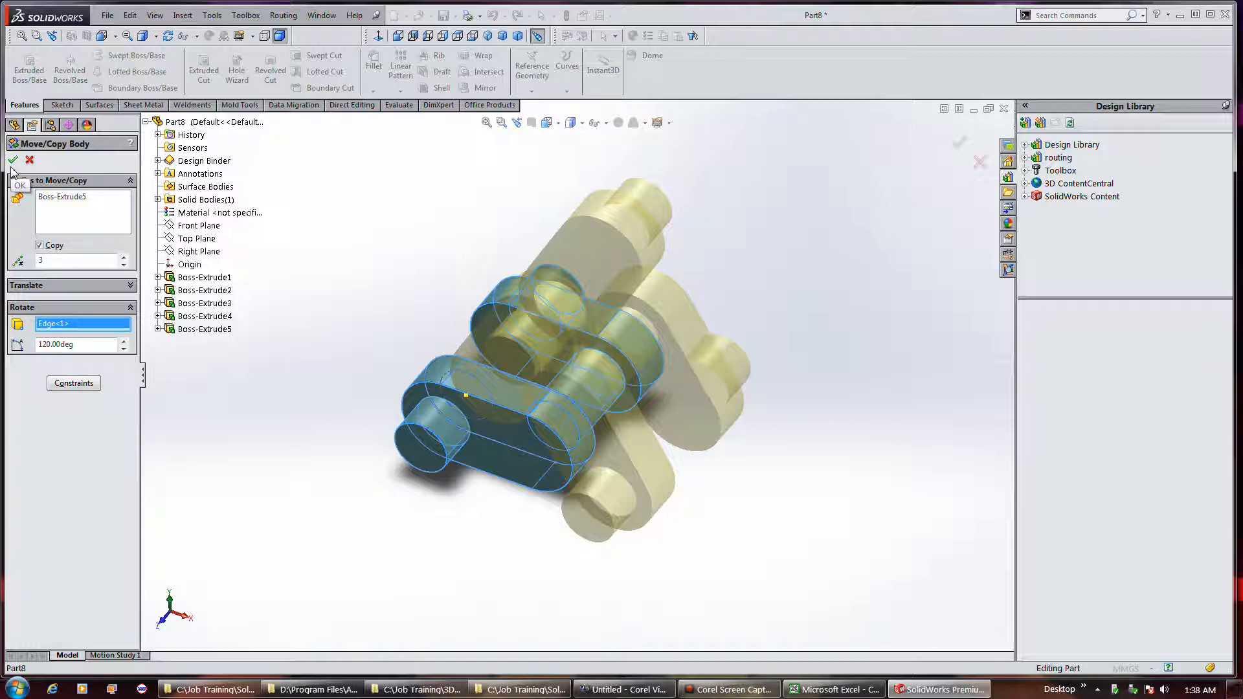
{"action": "left_click", "coordinate": [83, 384]}
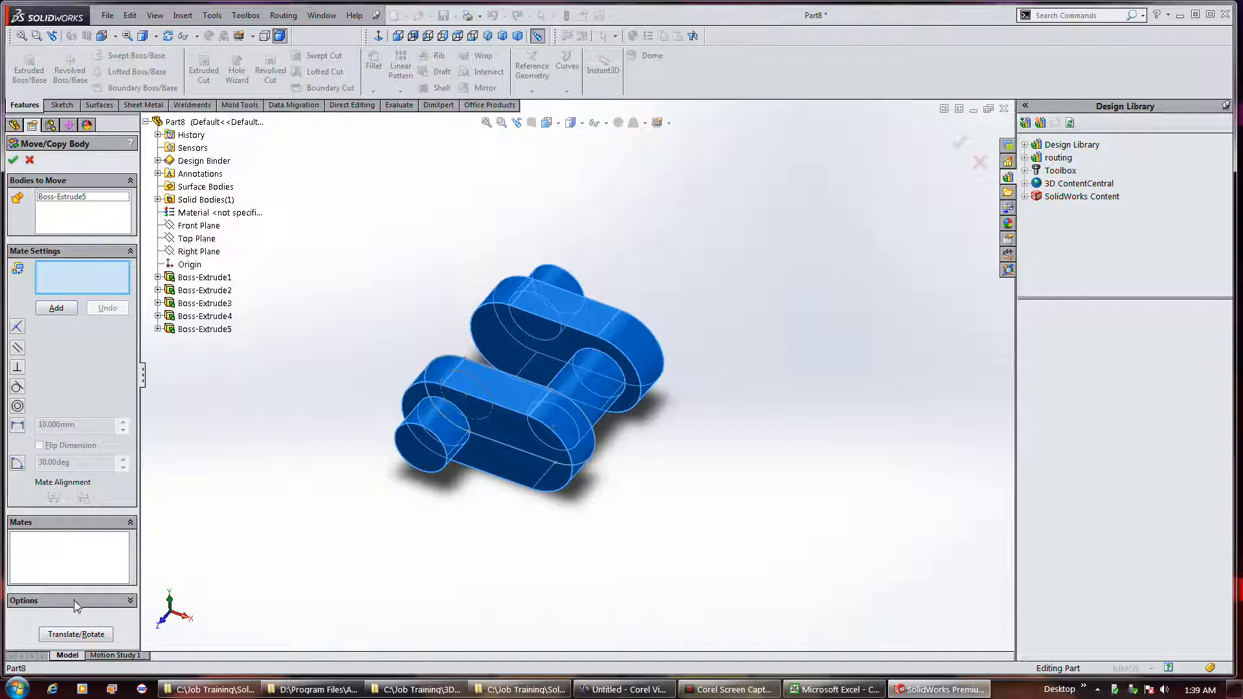
{"action": "left_click", "coordinate": [76, 634]}
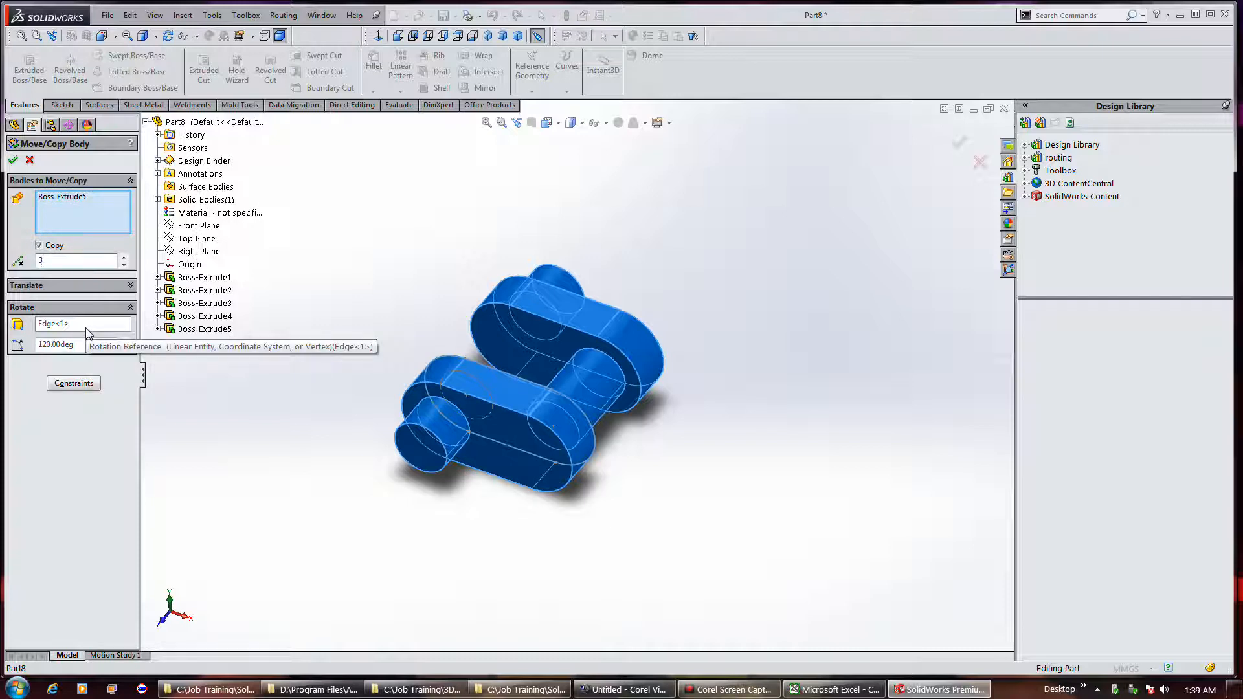
{"action": "left_click", "coordinate": [13, 161]}
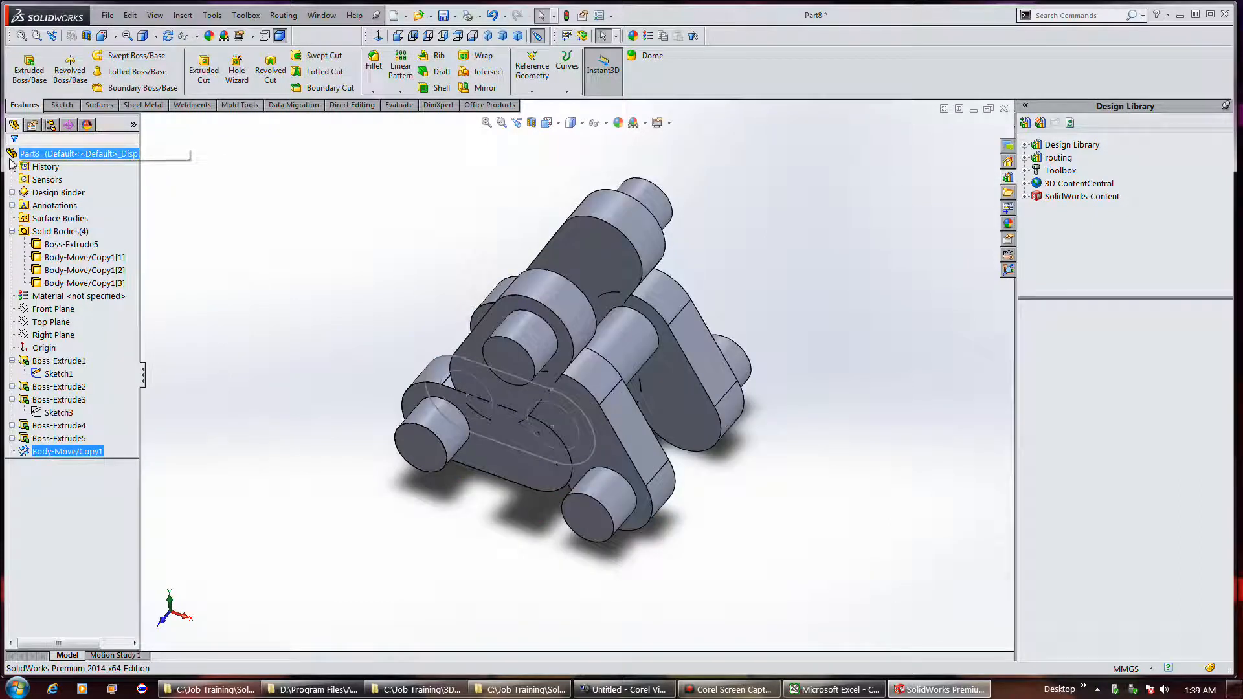
Step: Start Move/Copy Body on the first copied body, Body-Move/Copy1[1], and switch to mate constraints
{"action": "middle_click_drag", "start_coordinate": [789, 295], "coordinate": [673, 334]}
{"action": "left_click", "coordinate": [522, 338]}
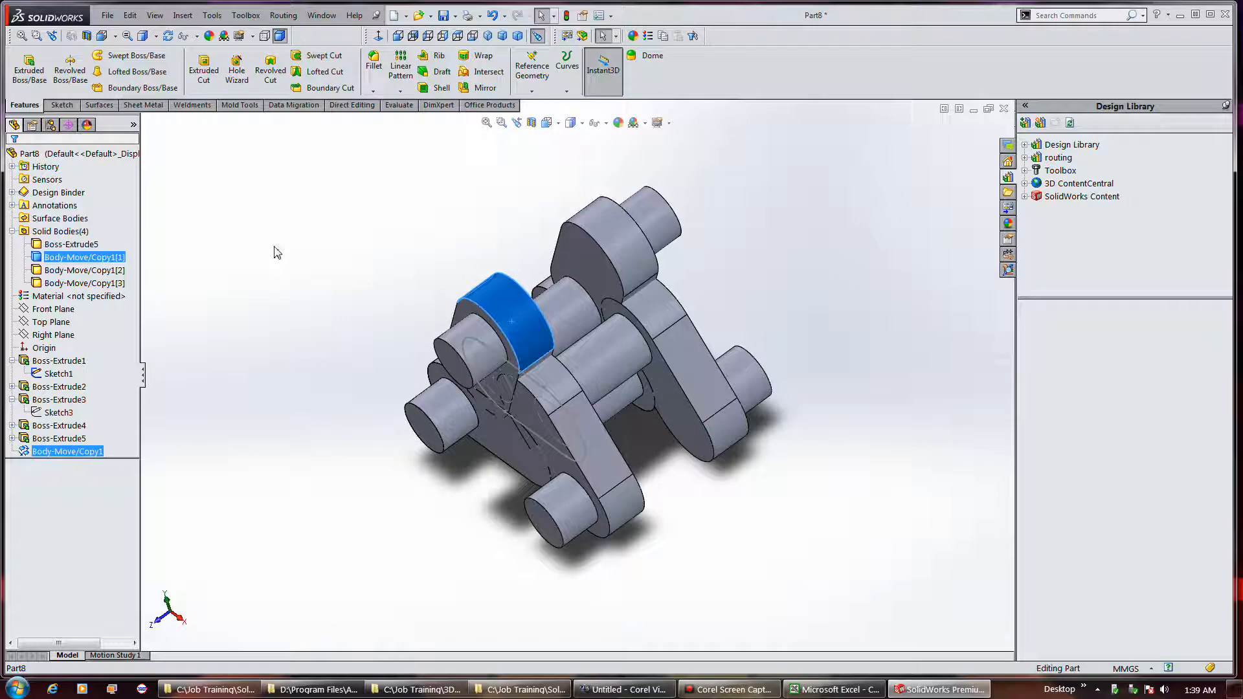
{"action": "left_click", "coordinate": [79, 271]}
{"action": "left_click", "coordinate": [70, 258]}
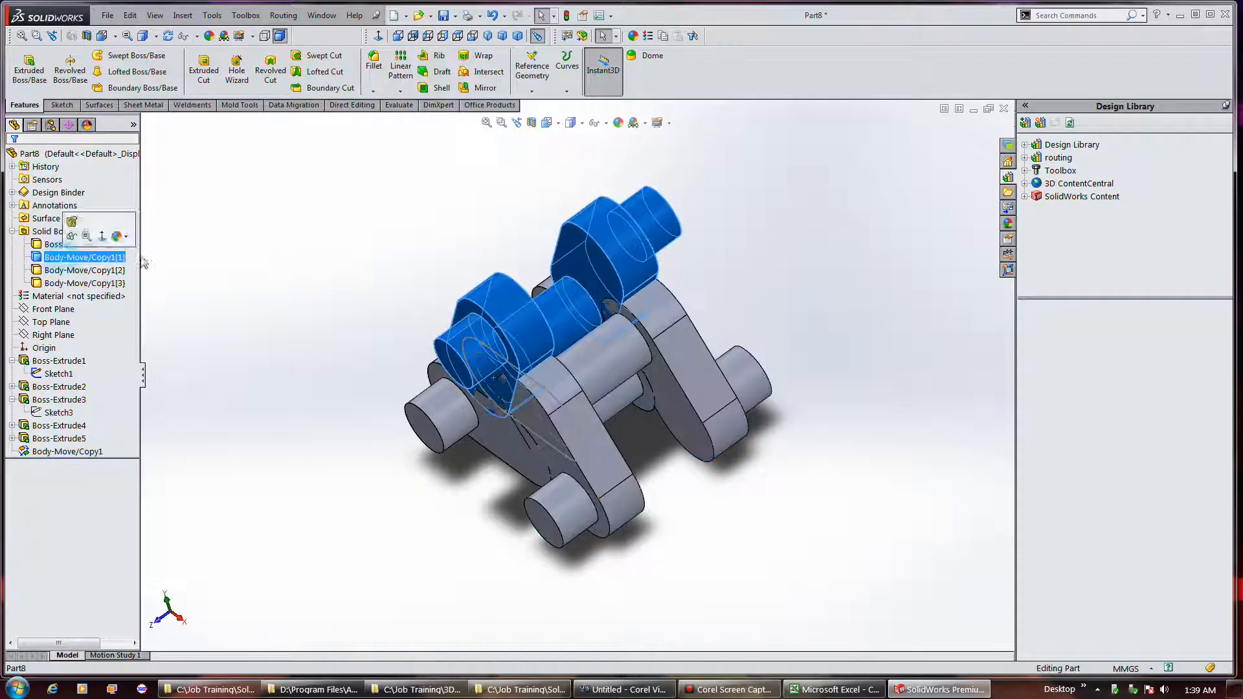
{"action": "left_click", "coordinate": [262, 219]}
{"action": "key", "text": "Return"}
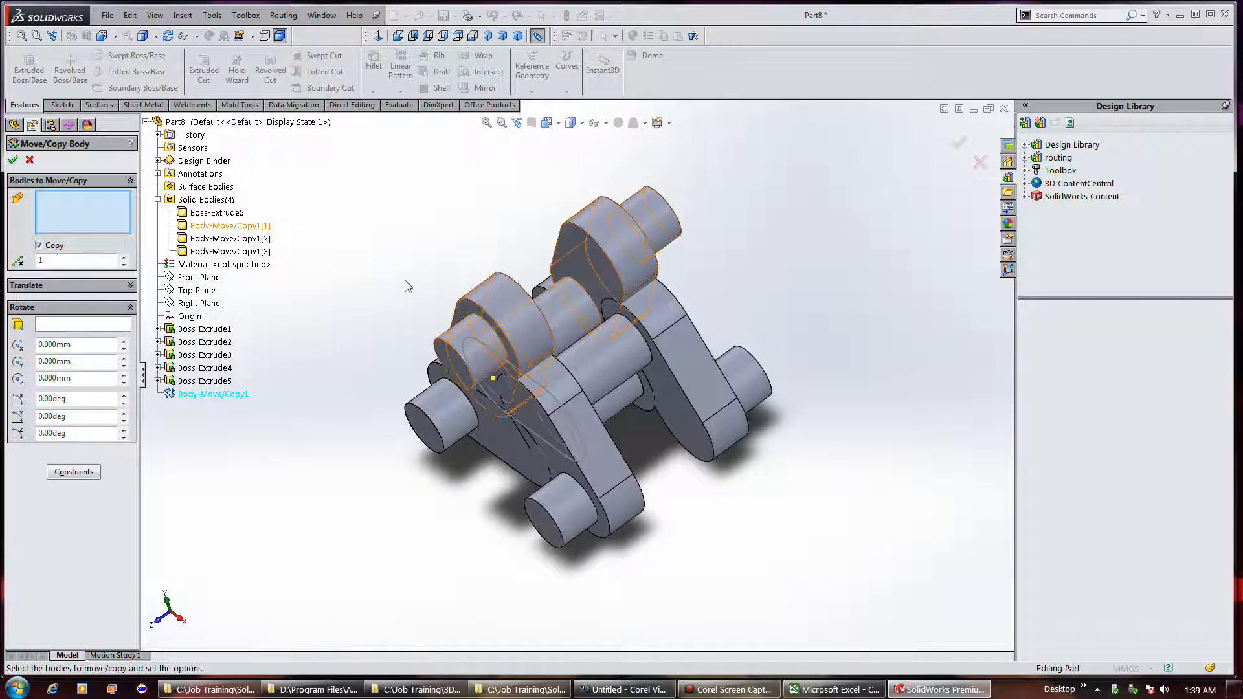
{"action": "left_click", "coordinate": [222, 226]}
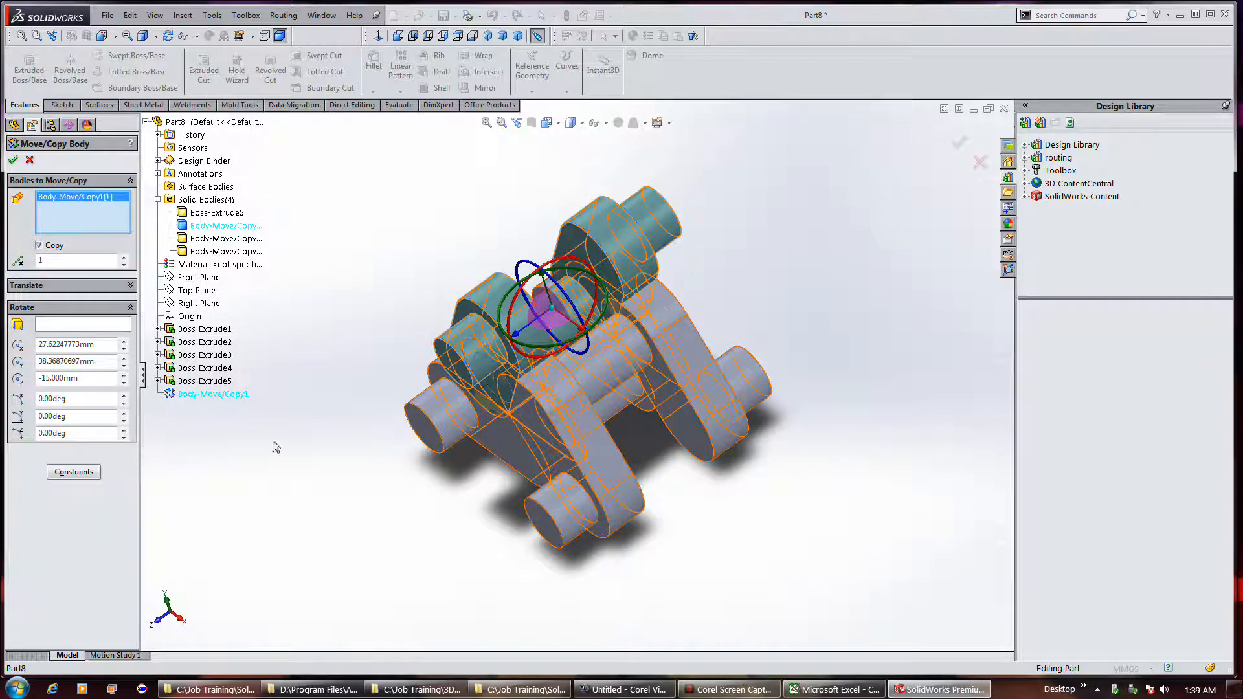
{"action": "left_click", "coordinate": [85, 472]}
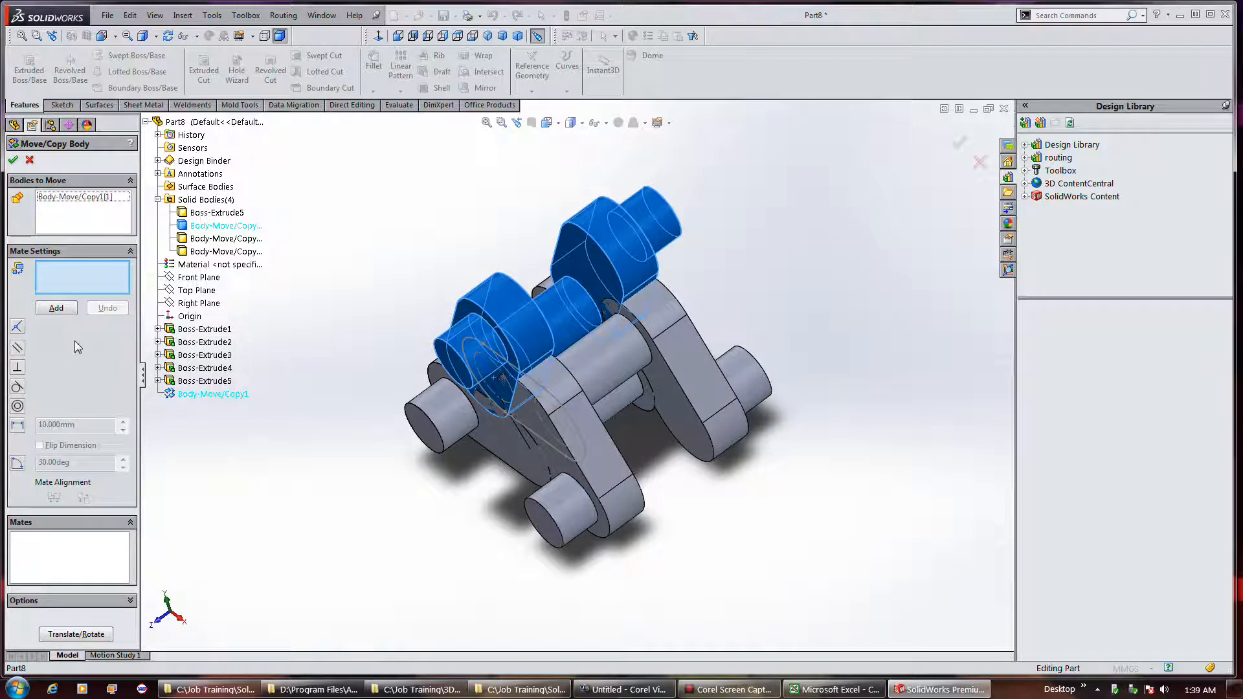
Step: Add a coincident mate between the first copy's front journal end face and the third copy's rear journal end face
{"action": "left_click", "coordinate": [445, 351]}
{"action": "middle_click_drag", "start_coordinate": [708, 305], "coordinate": [745, 278]}
{"action": "middle_click_drag", "start_coordinate": [683, 337], "coordinate": [704, 254]}
{"action": "left_click", "coordinate": [703, 252]}
{"action": "middle_click_drag", "start_coordinate": [461, 252], "coordinate": [527, 264]}
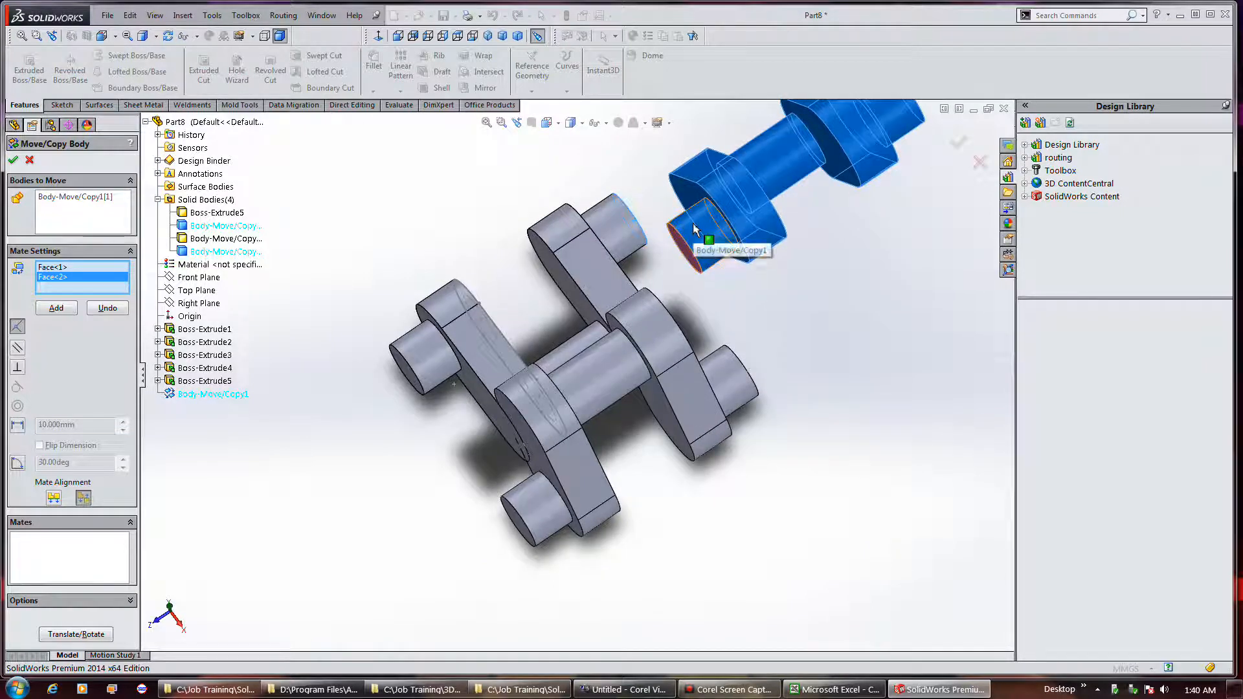
{"action": "left_click", "coordinate": [62, 310]}
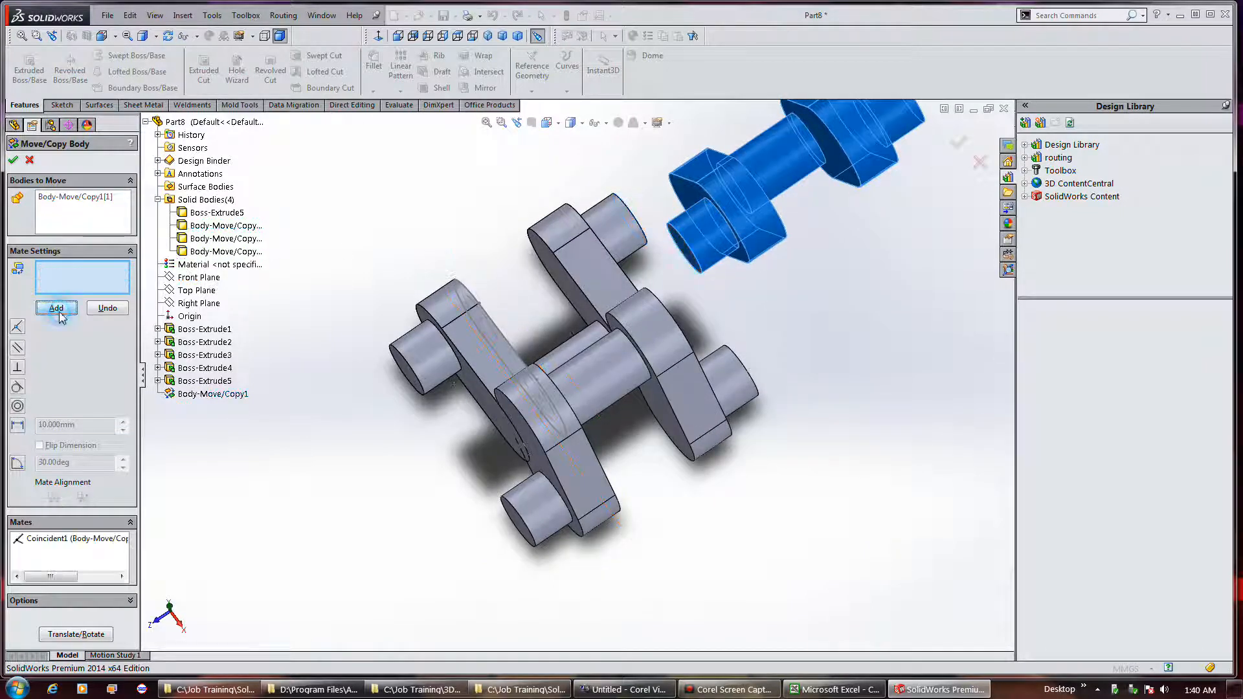
Step: Add a concentric mate between the first copy's front journal and the third copy's rear journal
{"action": "left_click", "coordinate": [709, 237]}
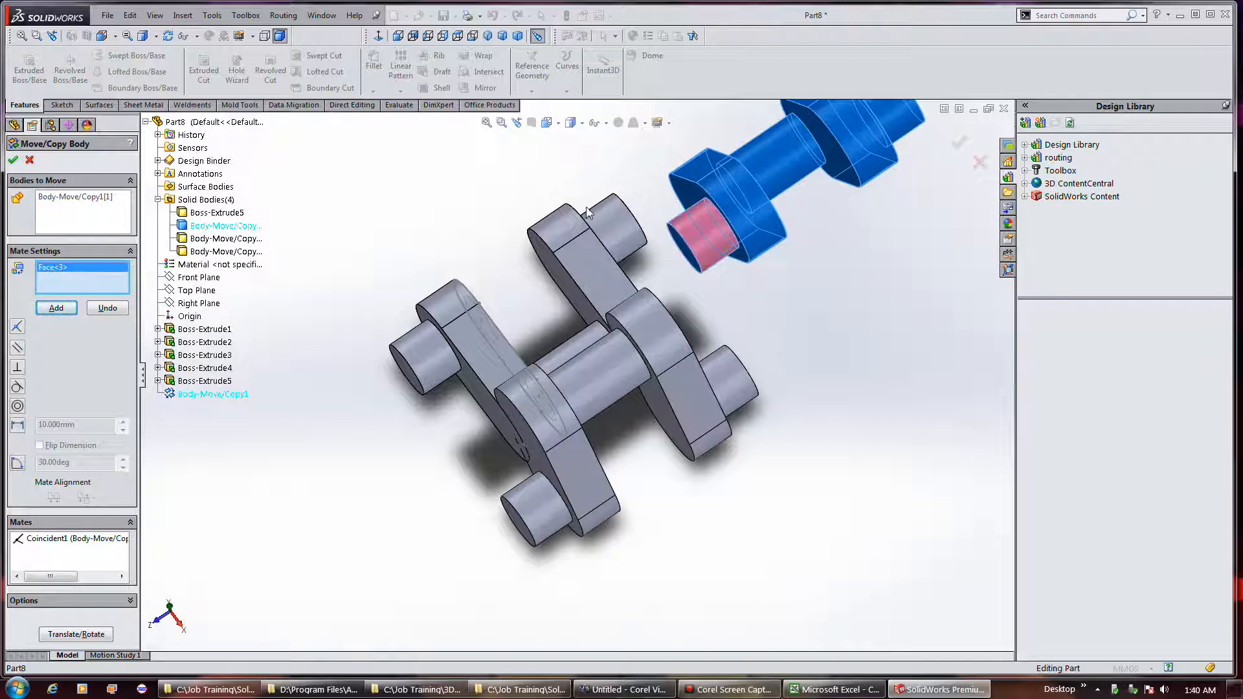
{"action": "left_click", "coordinate": [606, 222]}
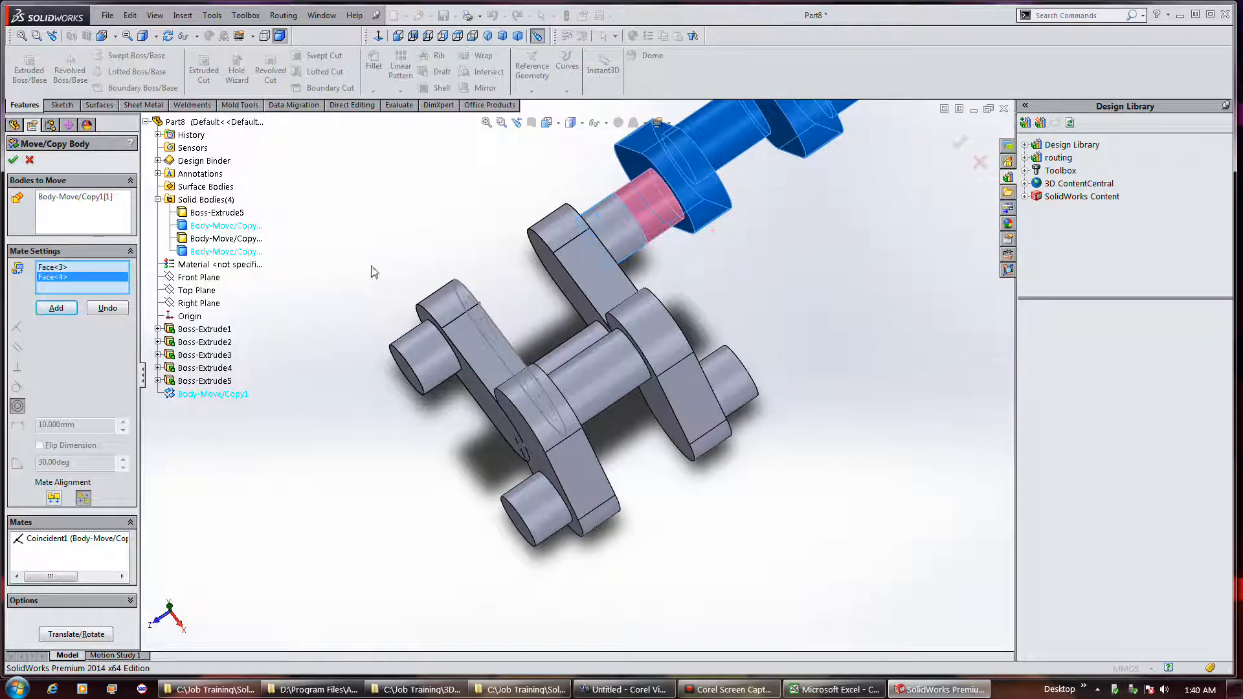
{"action": "middle_click_drag", "start_coordinate": [369, 301], "coordinate": [386, 253]}
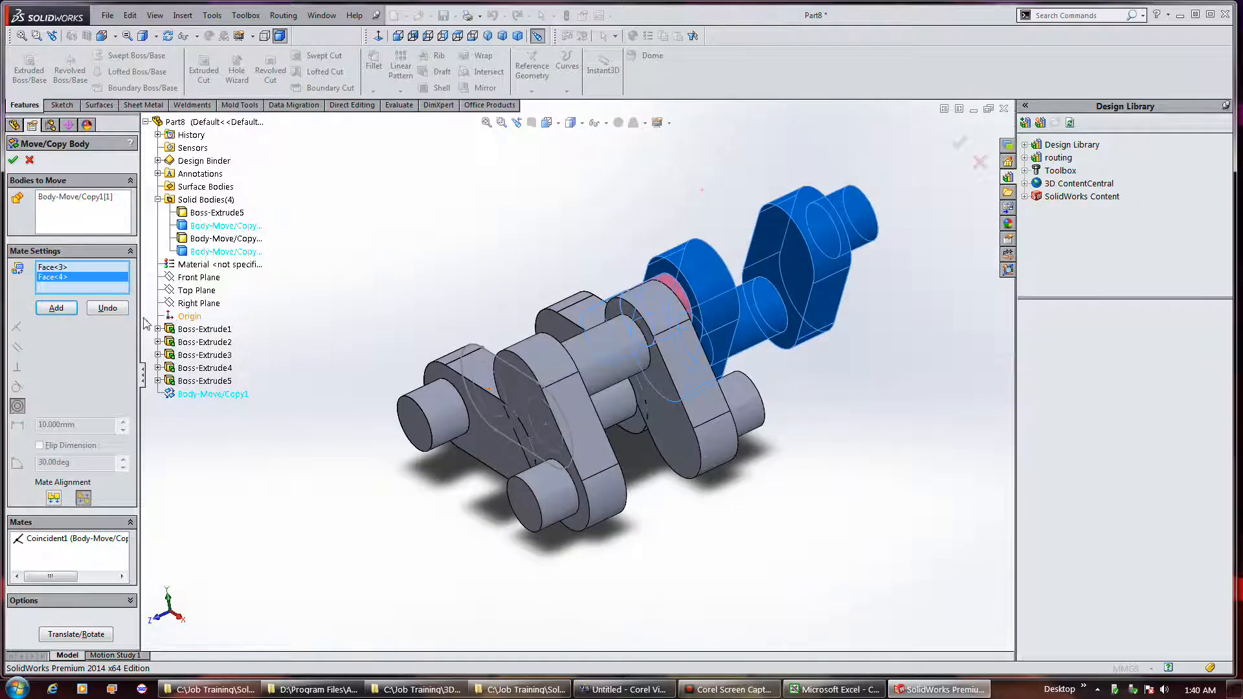
{"action": "left_click", "coordinate": [57, 308]}
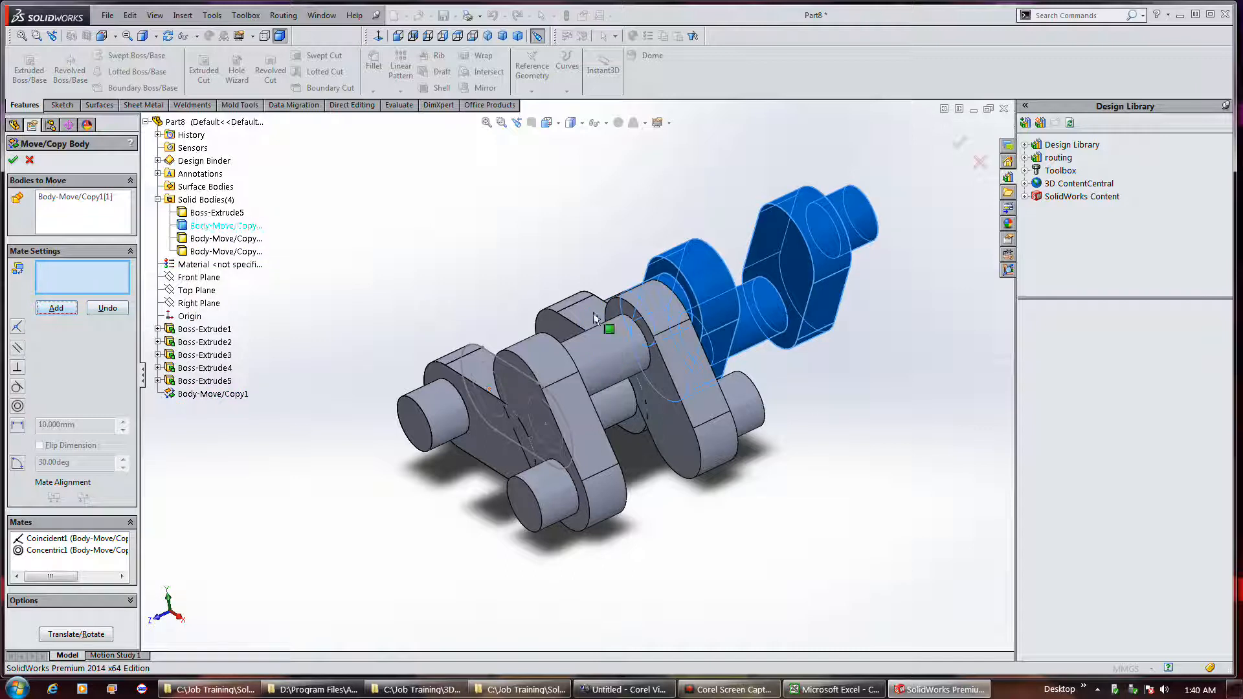
Step: Try a parallel mate between the second copy's front journal end face and the first copy's rear journal end face, and undo it
{"action": "middle_click_drag", "start_coordinate": [864, 329], "coordinate": [821, 352]}
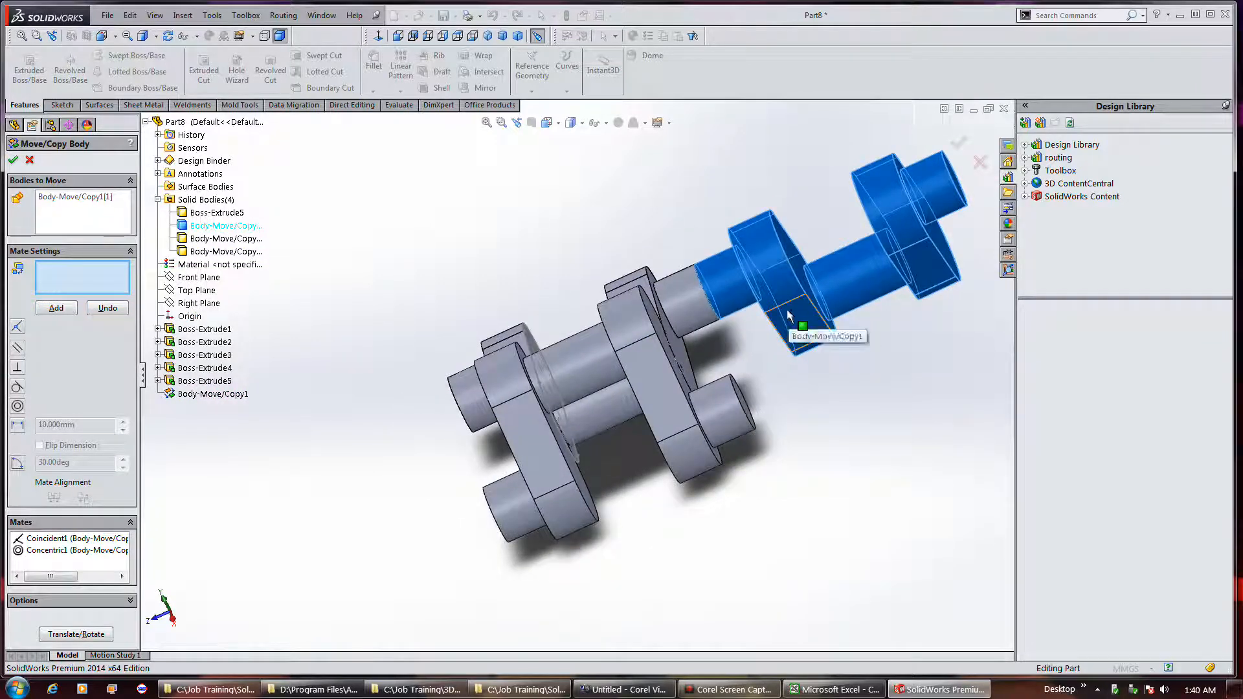
{"action": "middle_click_drag", "start_coordinate": [547, 476], "coordinate": [602, 433]}
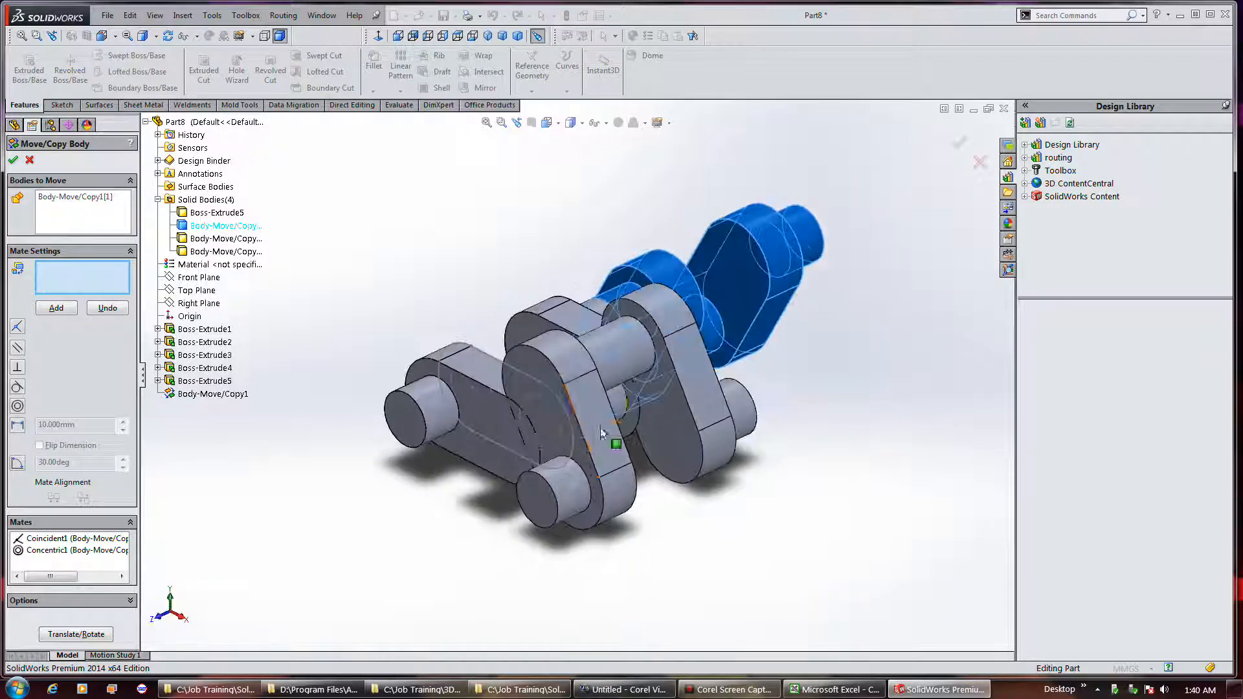
{"action": "left_click", "coordinate": [535, 505]}
{"action": "mouse_move", "coordinate": [860, 308]}
{"action": "middle_mouse_down"}
{"action": "mouse_move", "coordinate": [780, 369]}
{"action": "mouse_move", "coordinate": [851, 320]}
{"action": "middle_mouse_up"}
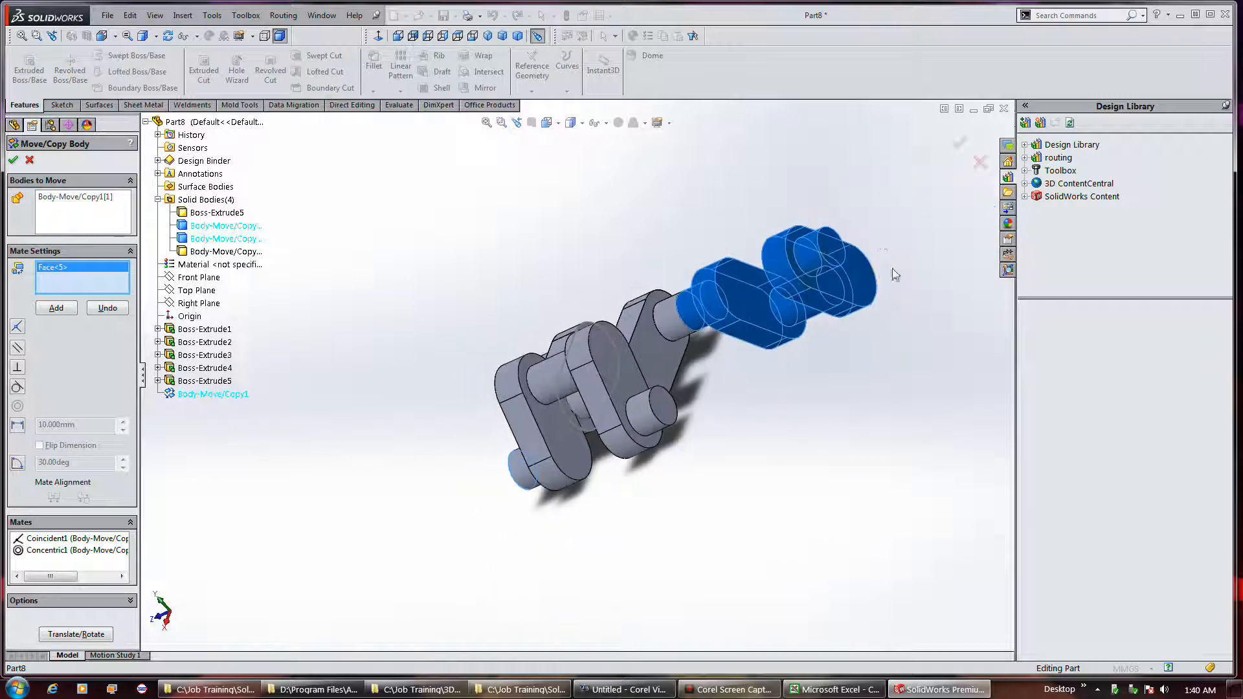
{"action": "left_click", "coordinate": [829, 242]}
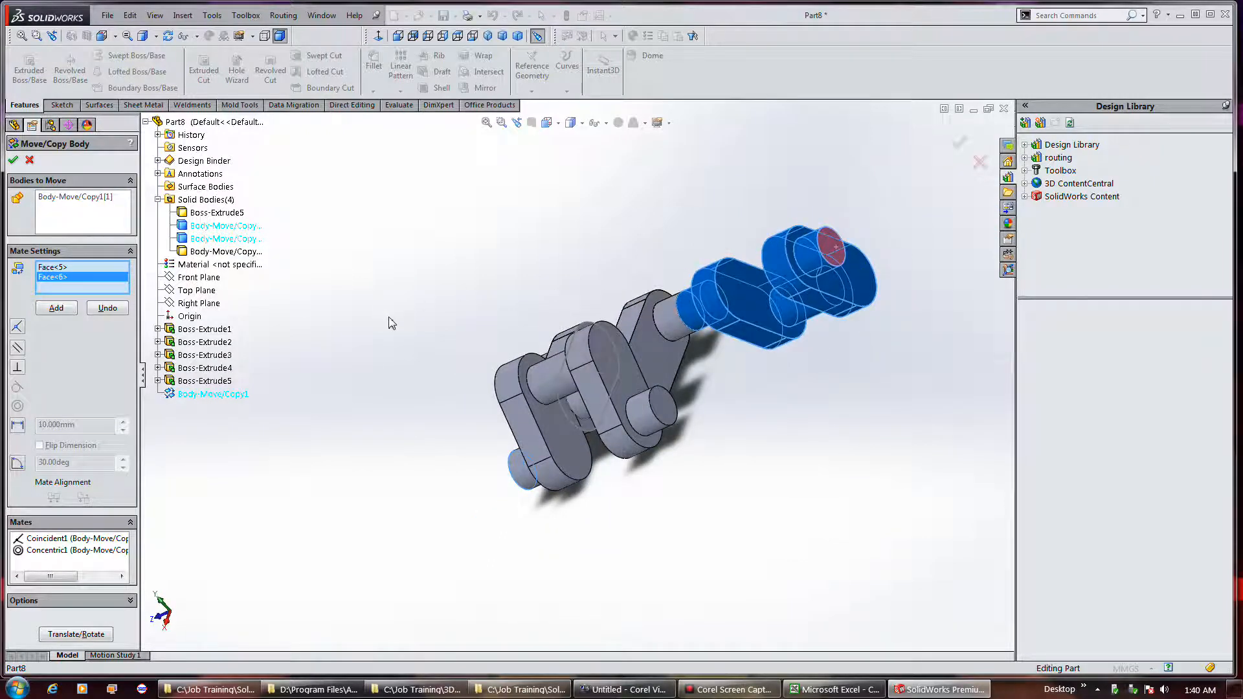
{"action": "middle_click_drag", "start_coordinate": [309, 399], "coordinate": [380, 372]}
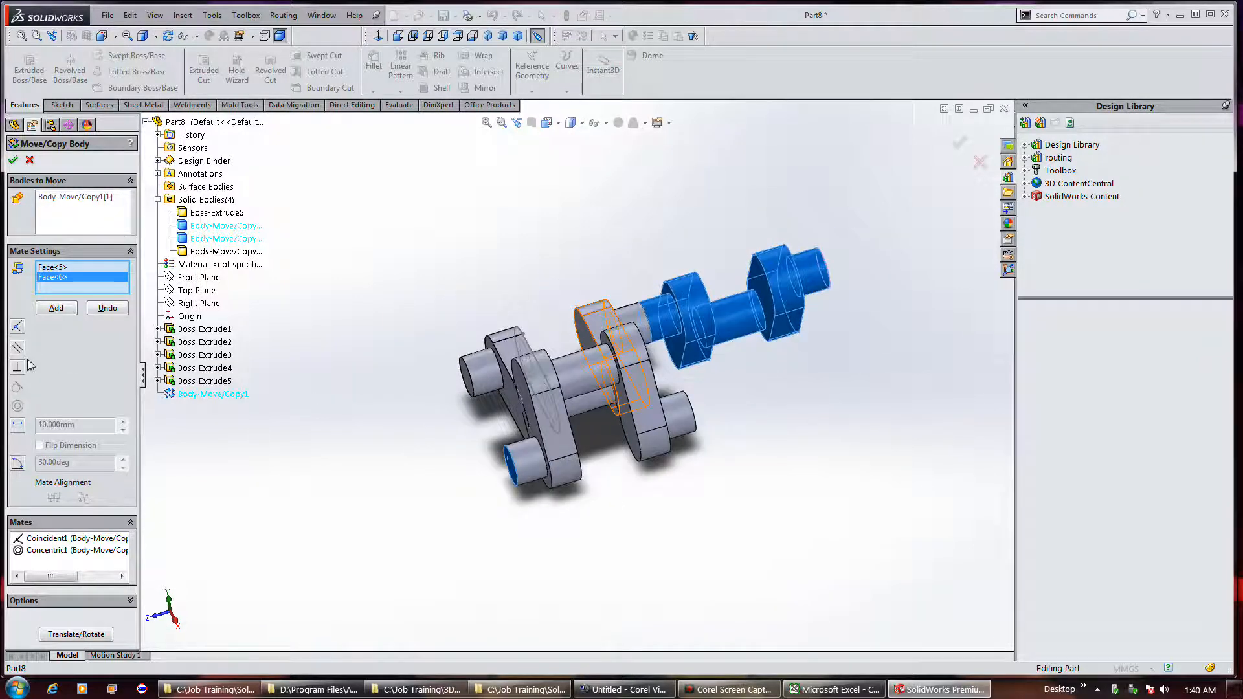
{"action": "left_click", "coordinate": [18, 329]}
{"action": "left_click", "coordinate": [20, 349]}
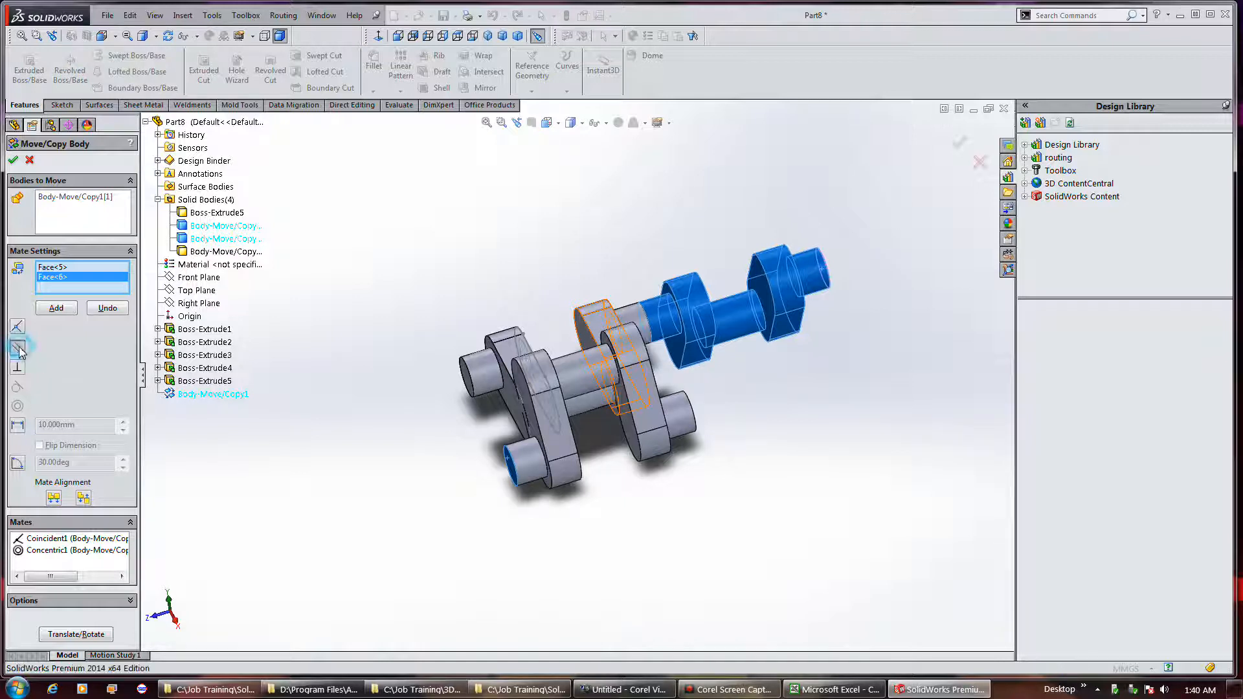
{"action": "left_click", "coordinate": [66, 311]}
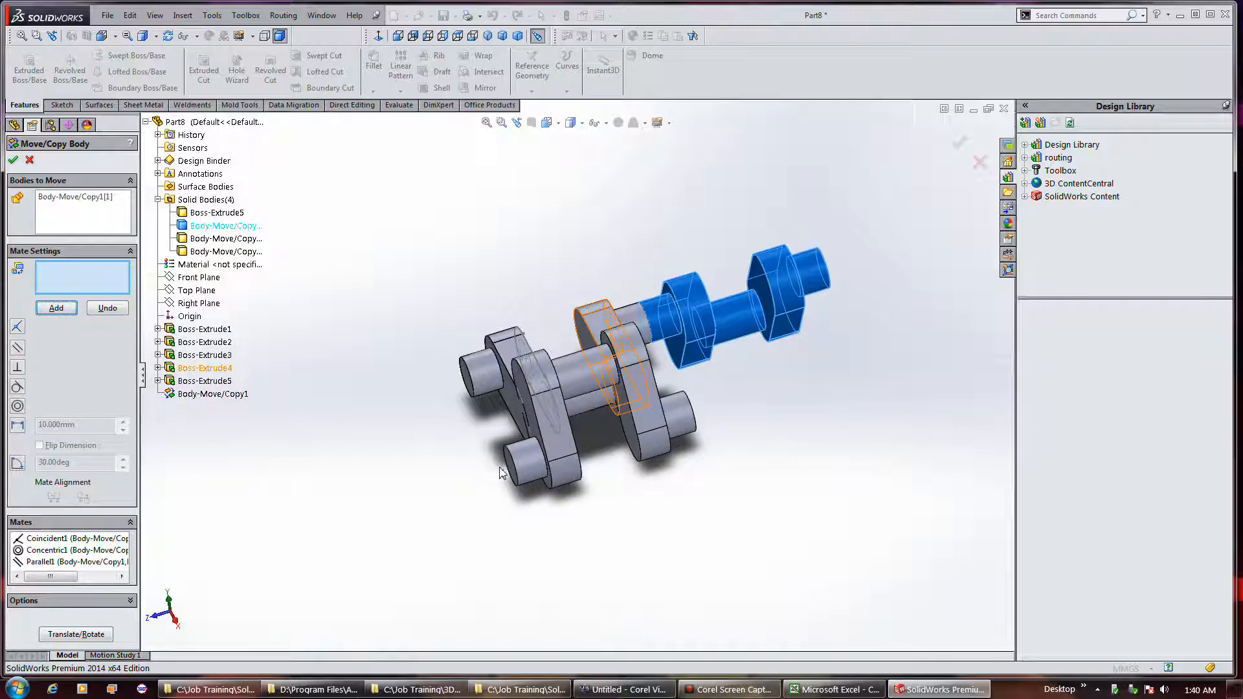
{"action": "left_click", "coordinate": [107, 309]}
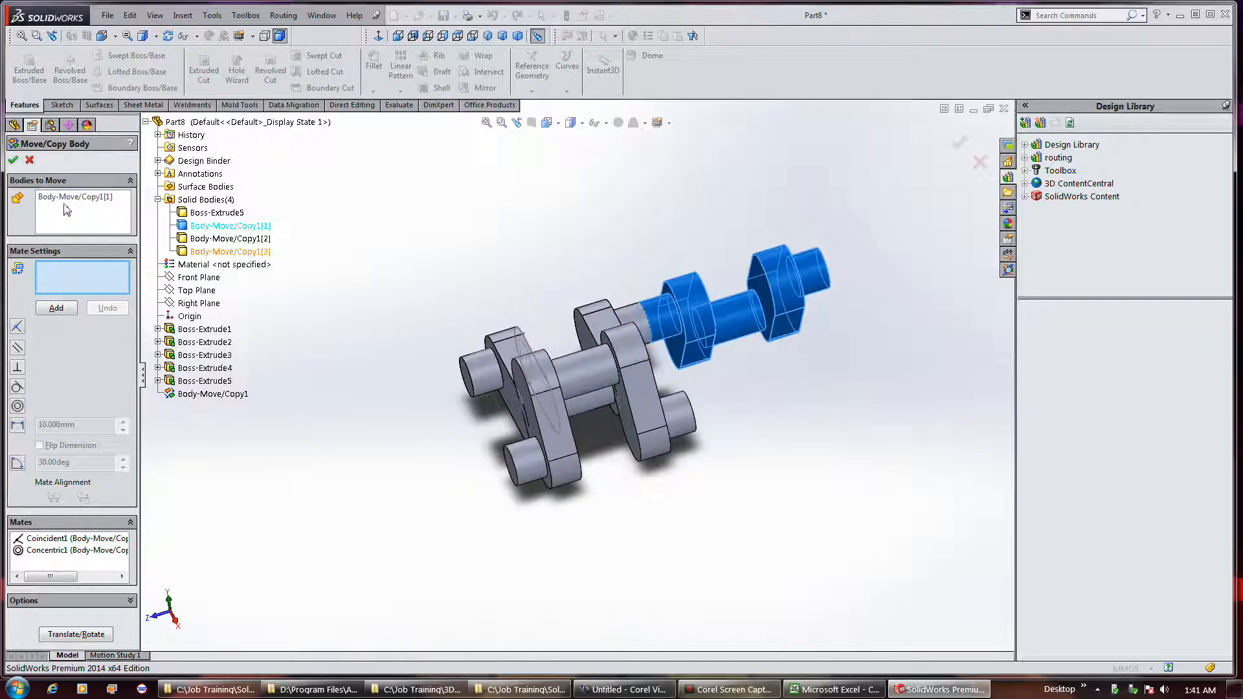
Step: Accept the first copy's mated position and restart Move/Copy Body on the second copied body, Body-Move/Copy1[2], ready for its mate faces
{"action": "left_click", "coordinate": [12, 161]}
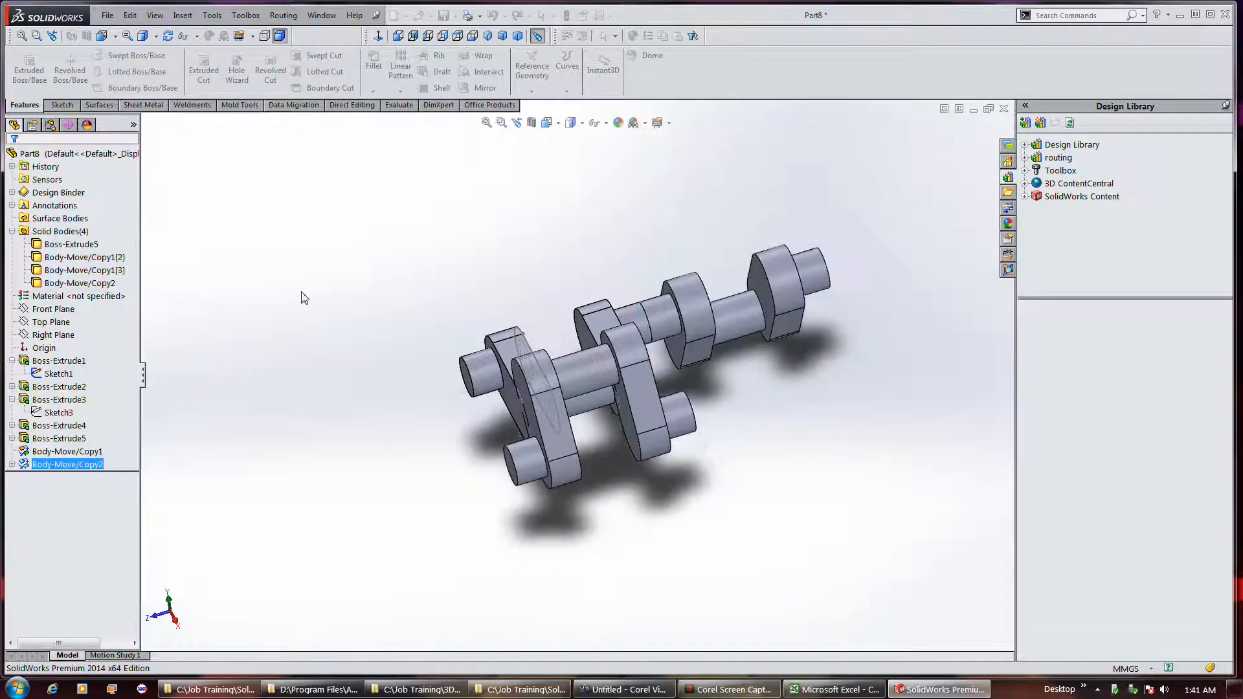
{"action": "key", "text": "Return"}
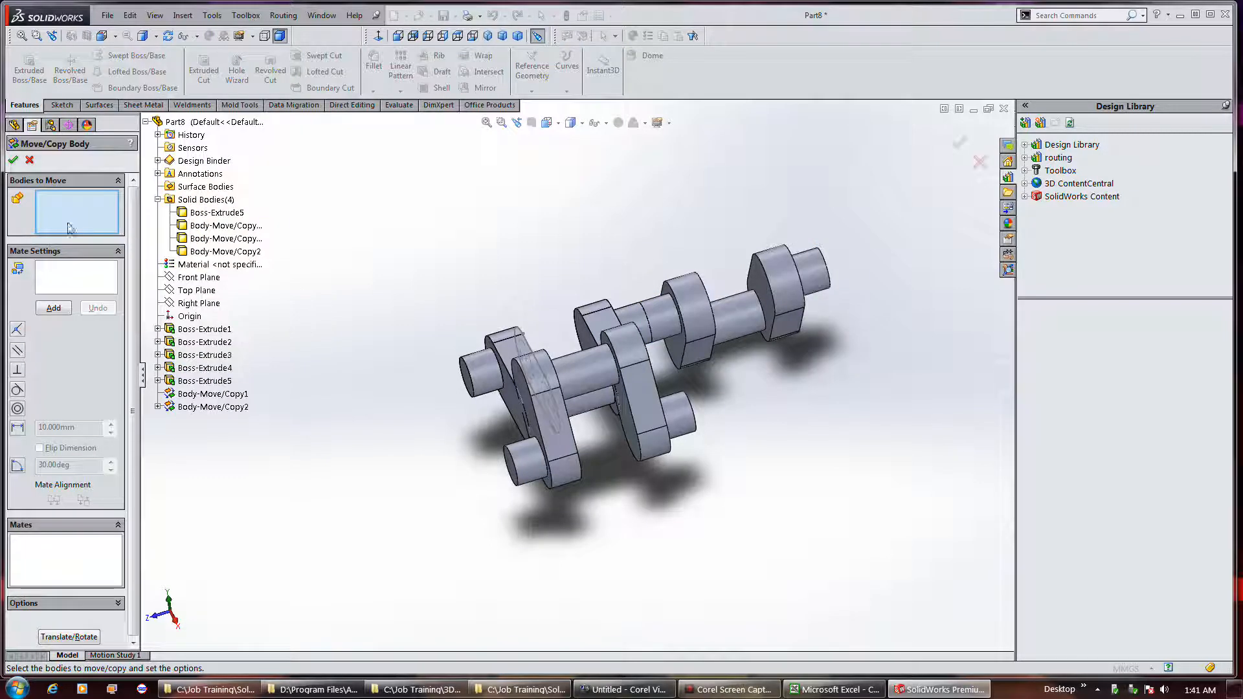
{"action": "left_click", "coordinate": [529, 471]}
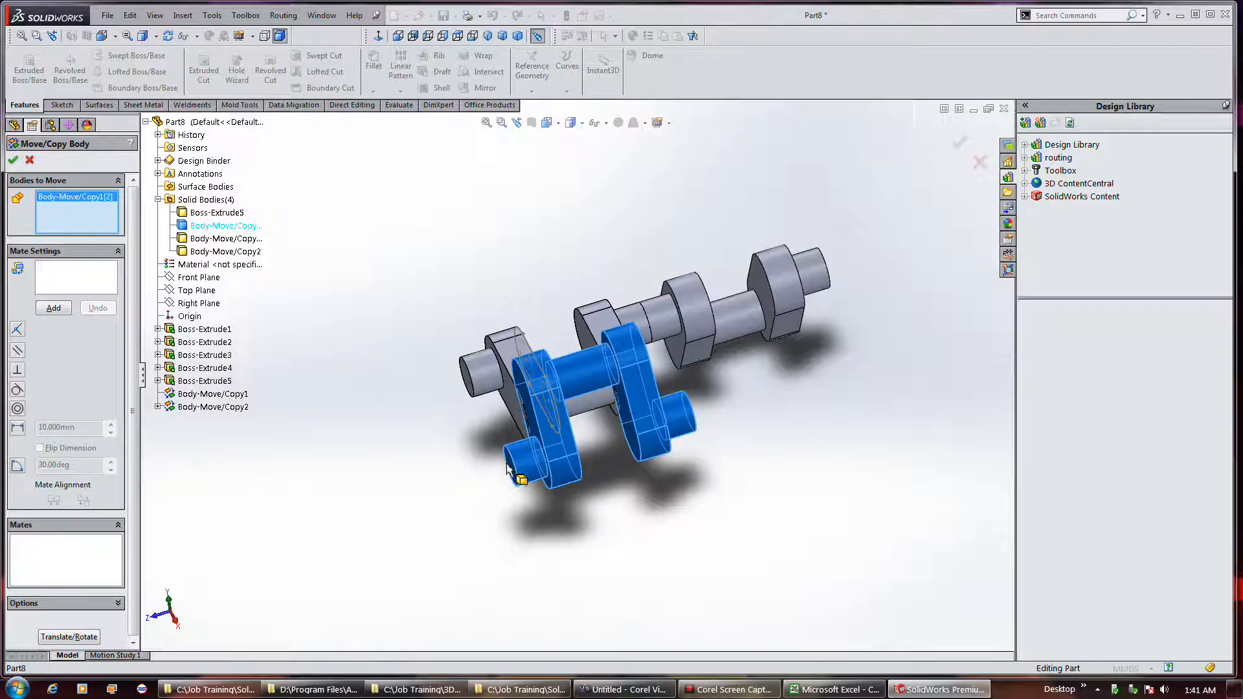
{"action": "left_click", "coordinate": [74, 283]}
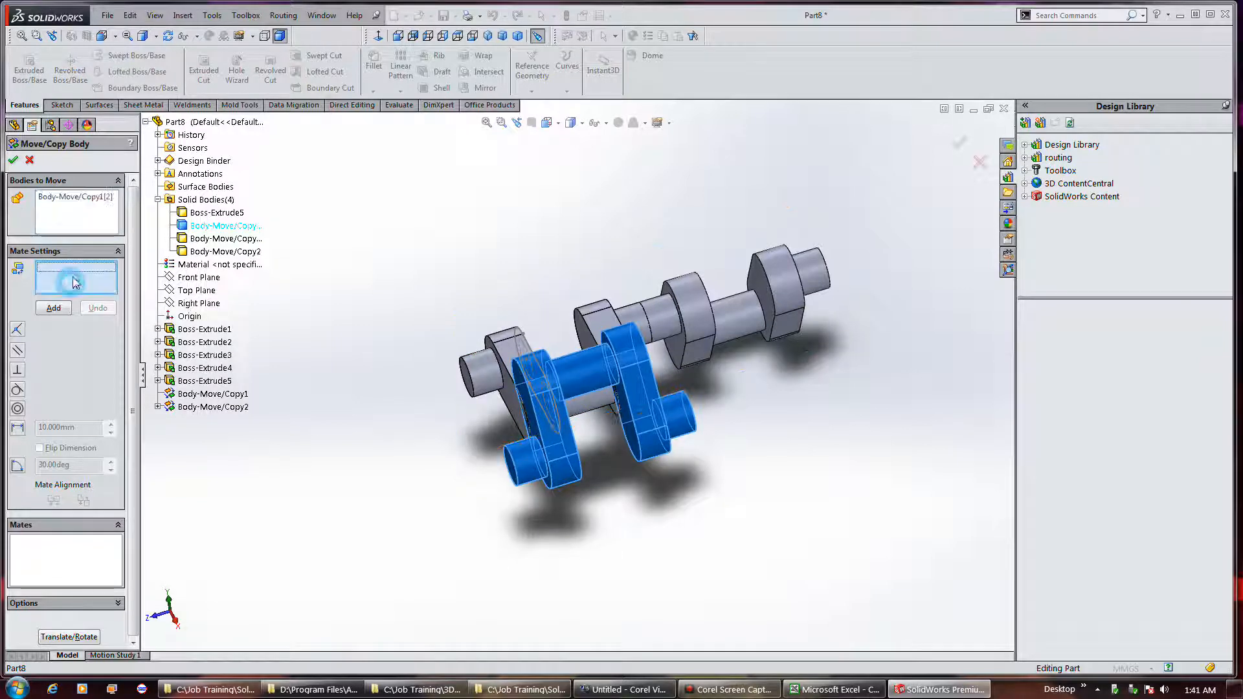
Step: Add a coincident mate between the second copy's front journal end face and the first copy's rear journal end face
{"action": "left_click", "coordinate": [515, 476]}
{"action": "middle_click_drag", "start_coordinate": [780, 369], "coordinate": [744, 297]}
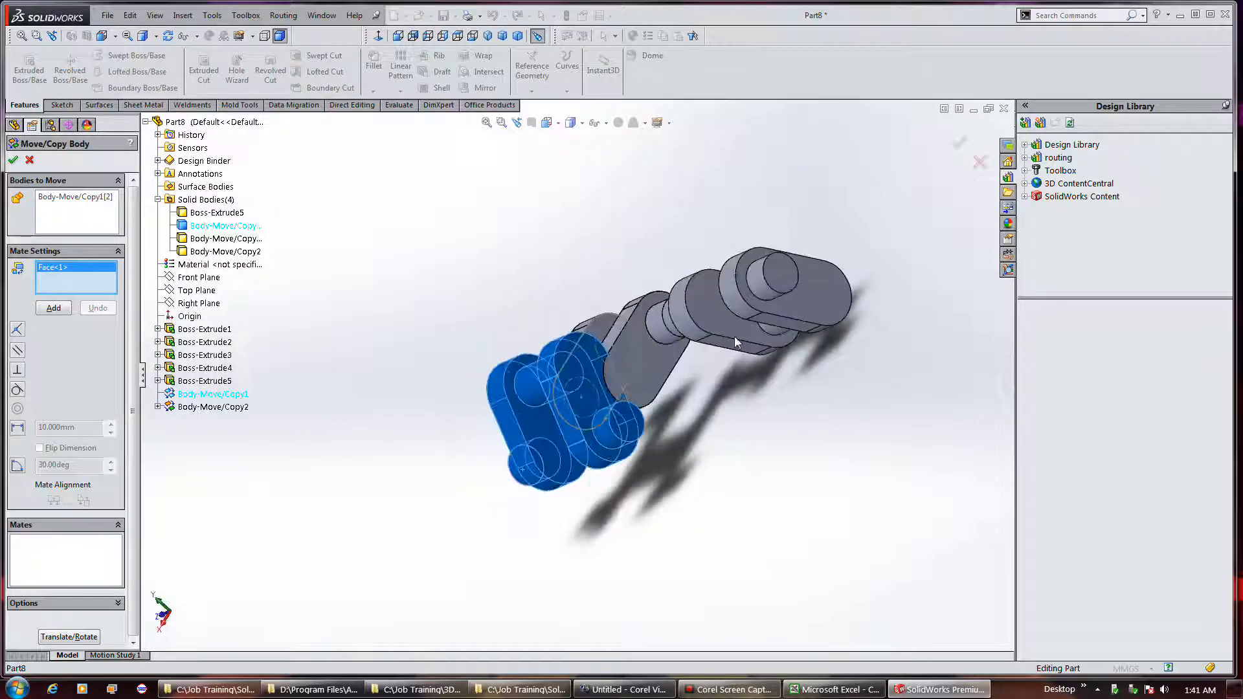
{"action": "left_click", "coordinate": [775, 283]}
{"action": "middle_click_drag", "start_coordinate": [366, 317], "coordinate": [529, 335]}
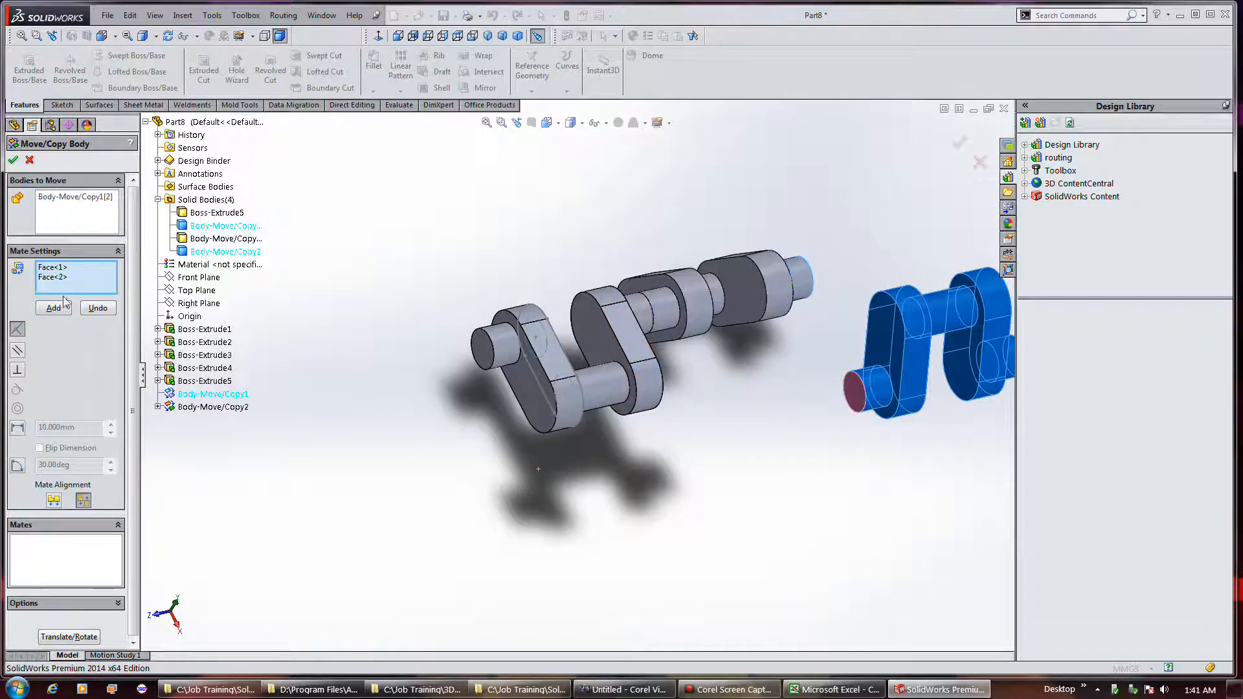
{"action": "left_click", "coordinate": [54, 308]}
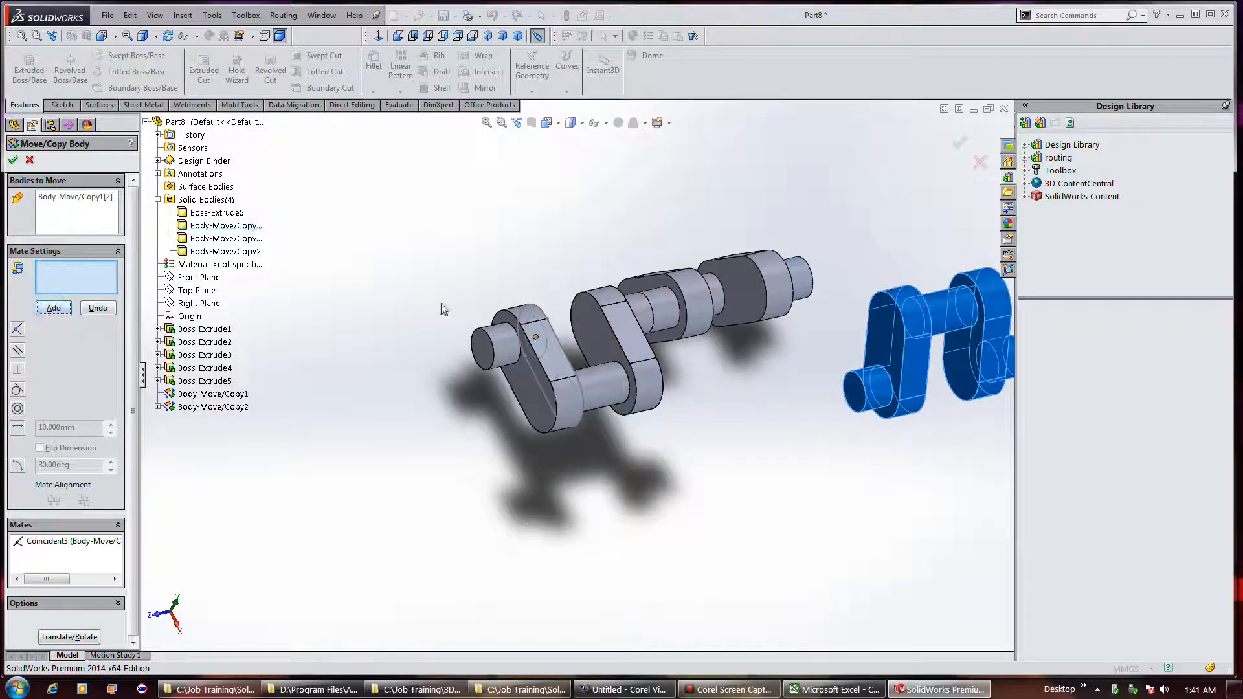
Step: Make the second copy's front journal concentric with the first copy's rear journal and accept the body move
{"action": "left_click", "coordinate": [801, 281]}
{"action": "left_click", "coordinate": [883, 399]}
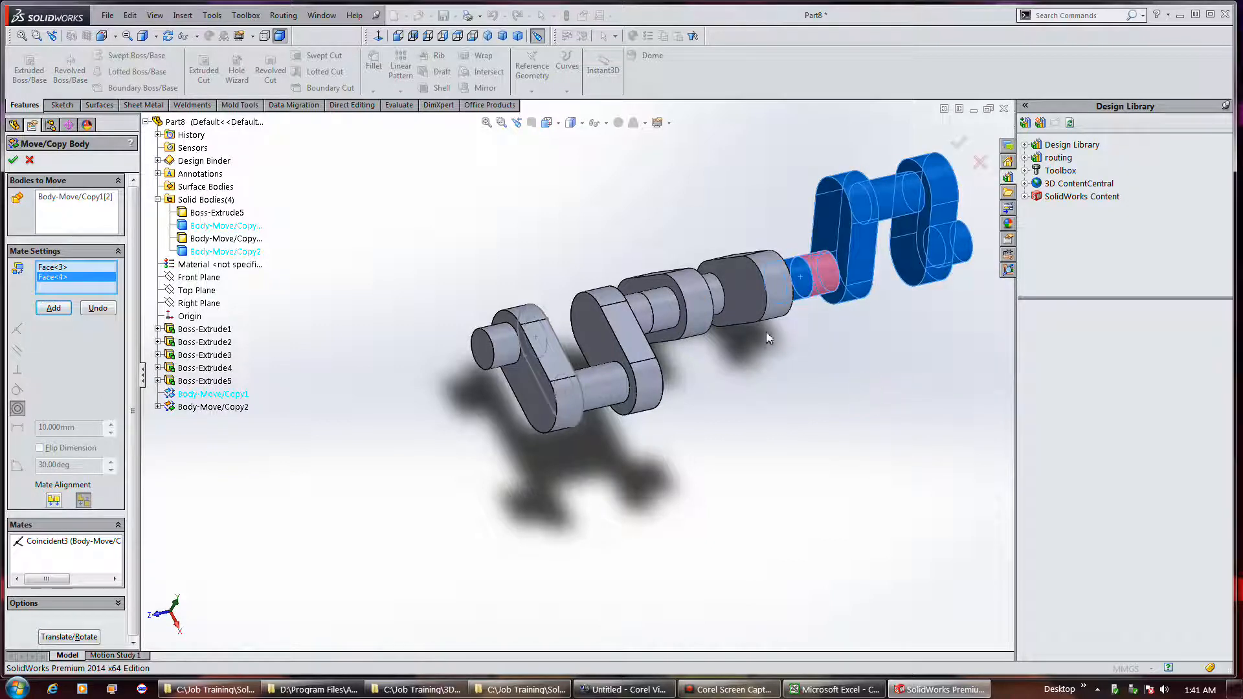
{"action": "left_click", "coordinate": [11, 161]}
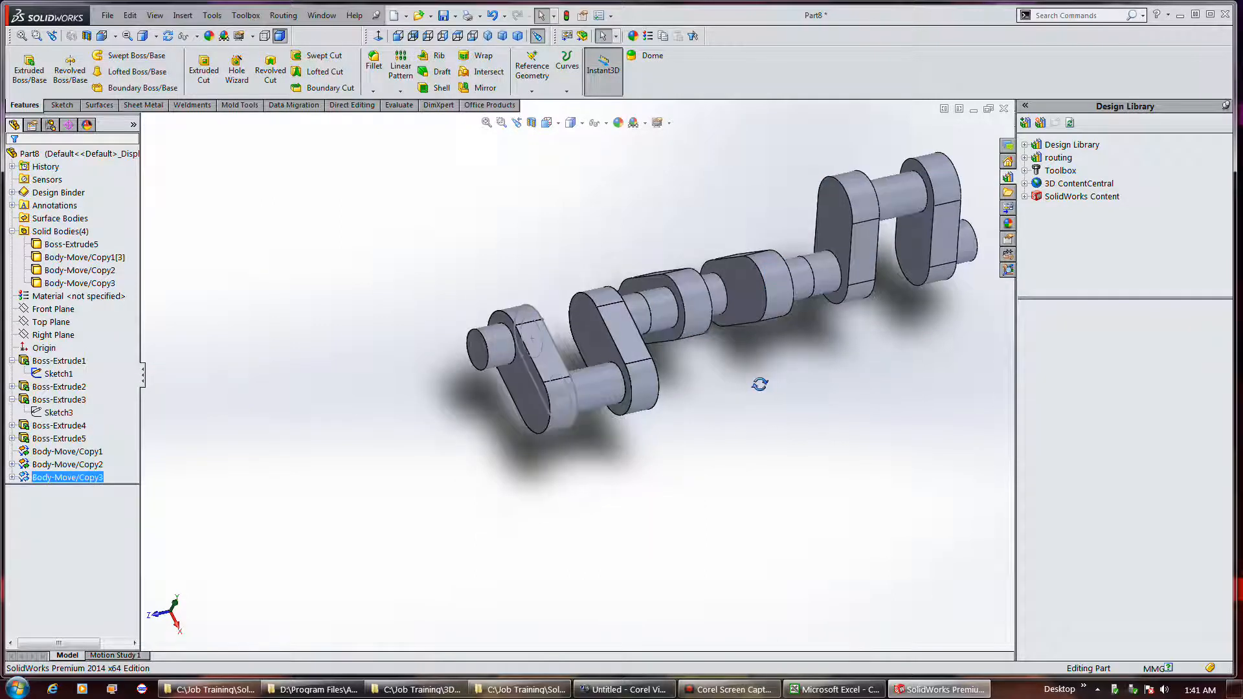
Step: Box-select the entire crankshaft with all its solid bodies
{"action": "scroll", "coordinate": [764, 386], "scroll_direction": "down", "scroll_amount": 2}
{"action": "scroll", "coordinate": [698, 367], "scroll_direction": "up", "scroll_amount": 3}
{"action": "middle_click_drag", "start_coordinate": [680, 386], "coordinate": [670, 519]}
{"action": "left_click_drag", "start_coordinate": [374, 194], "coordinate": [923, 432]}
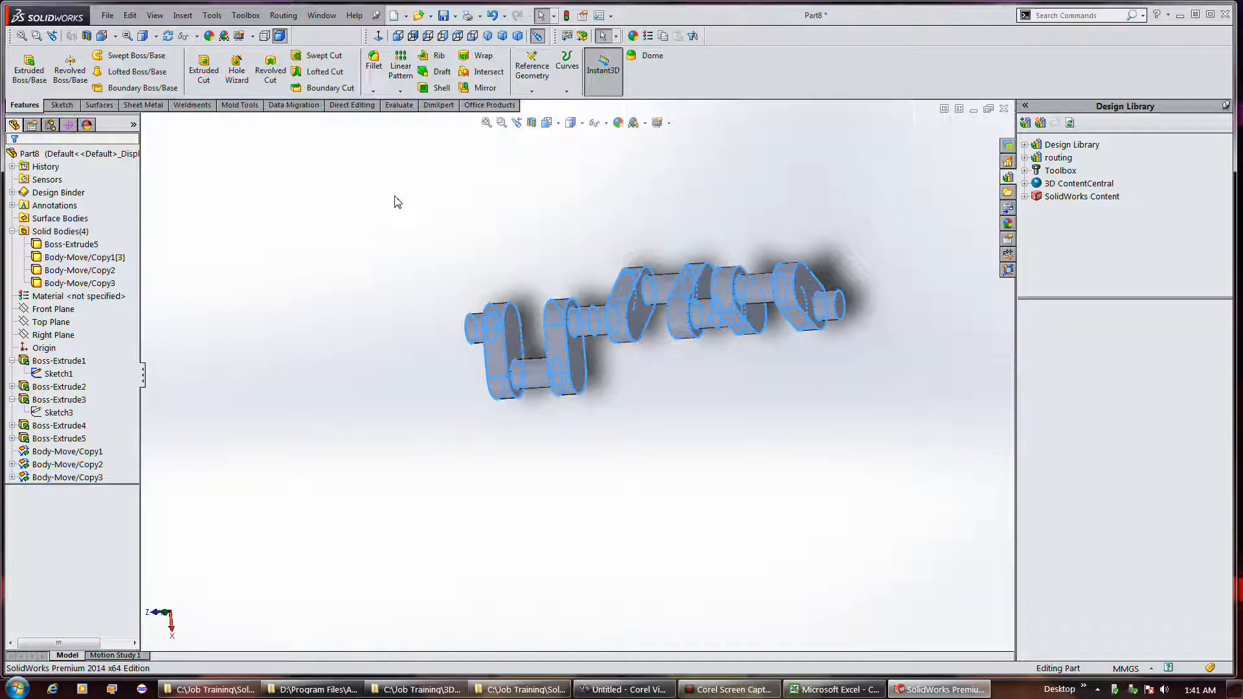
Step: Start the Combine feature for the crankshaft's solid bodies with the Add operation
{"action": "left_click", "coordinate": [219, 18]}
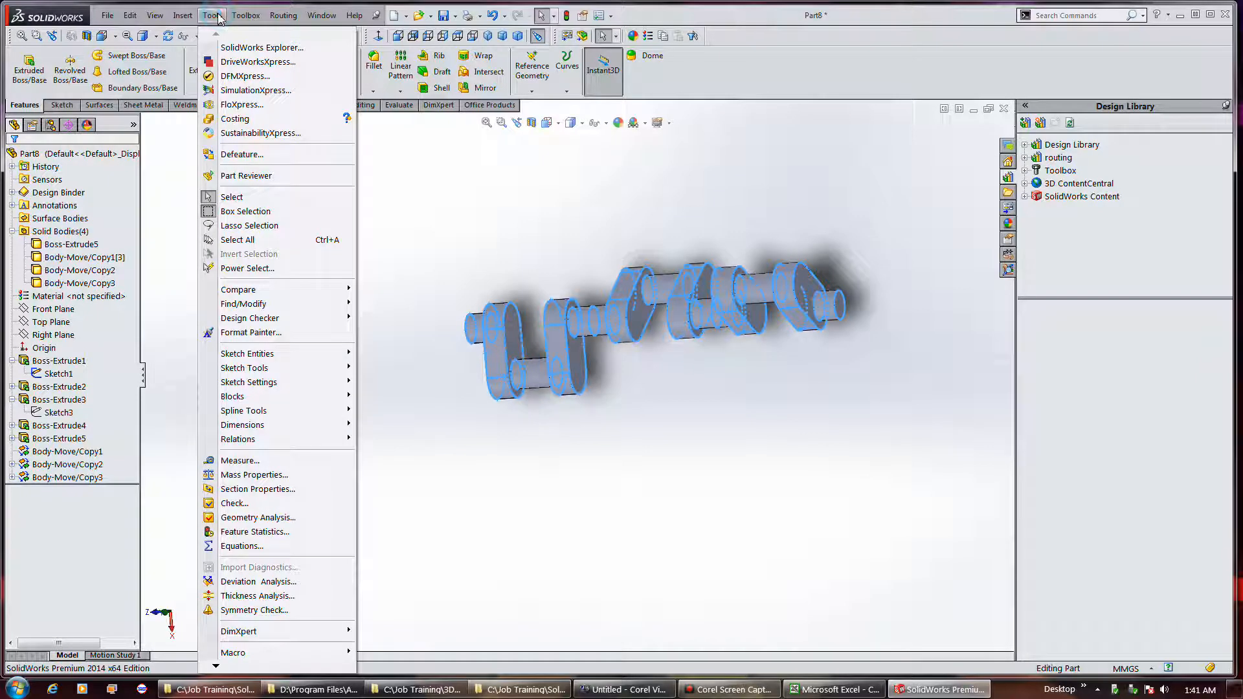
{"action": "mouse_move", "coordinate": [182, 18]}
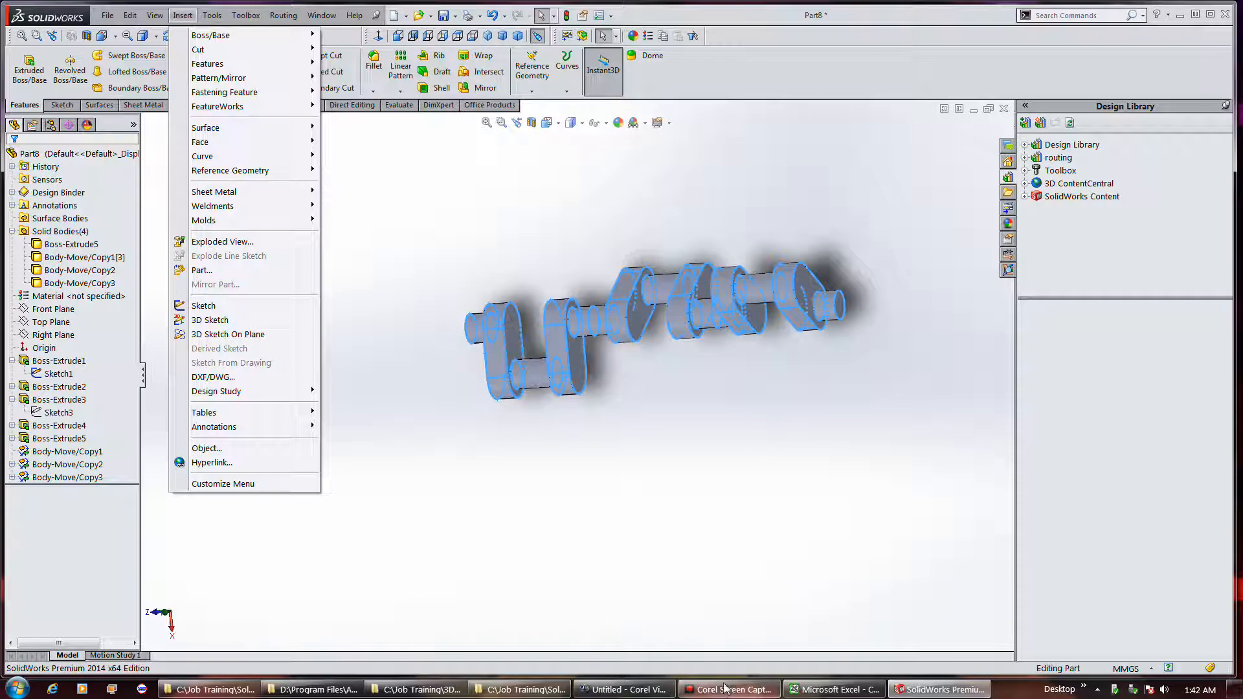
{"action": "left_click", "coordinate": [182, 17]}
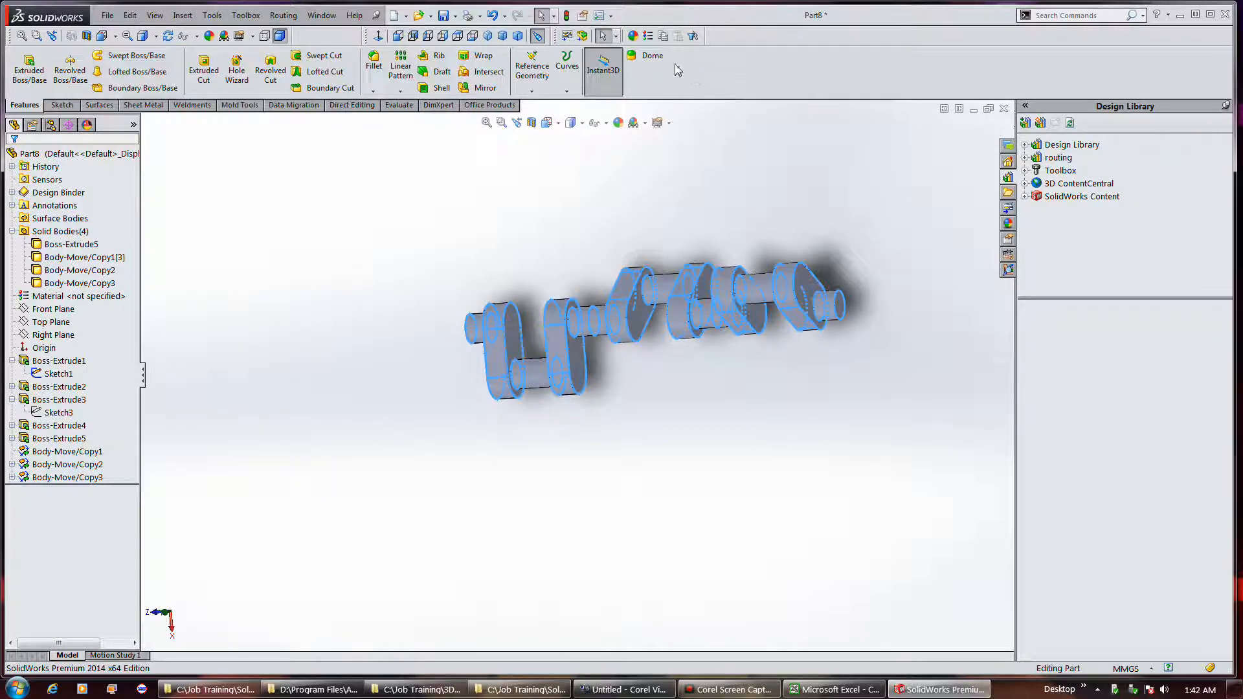
{"action": "left_click", "coordinate": [213, 16]}
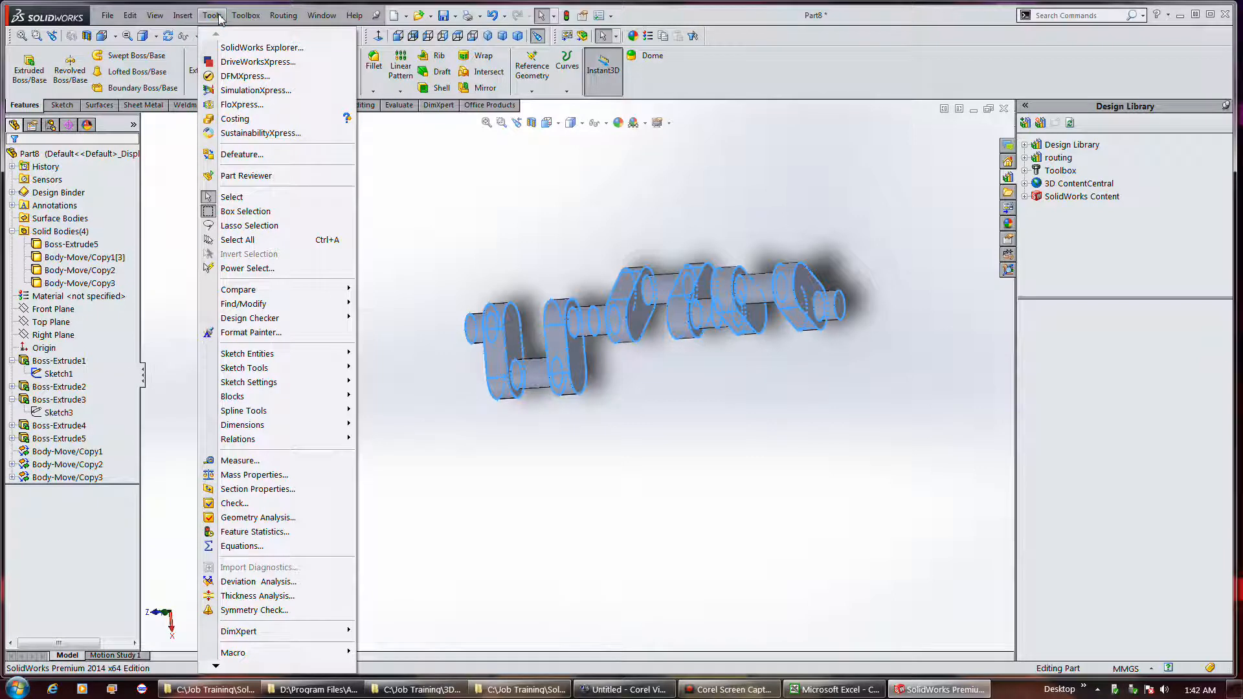
{"action": "mouse_move", "coordinate": [243, 18]}
{"action": "mouse_move", "coordinate": [186, 16]}
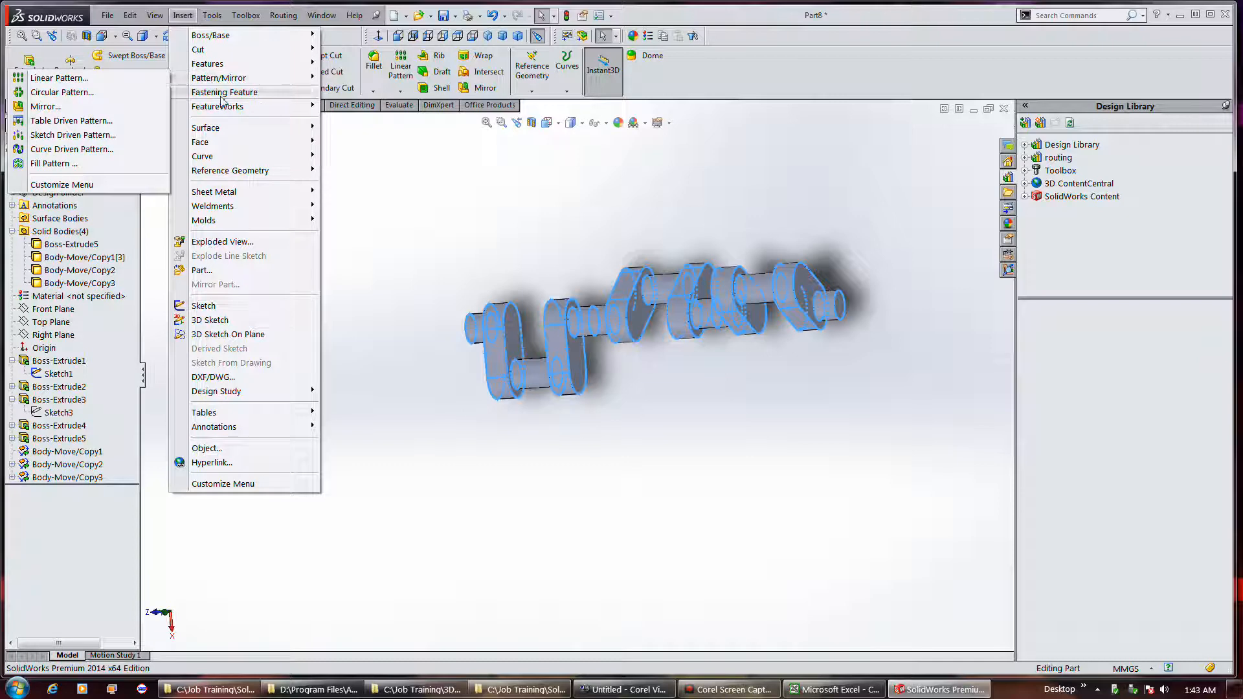
{"action": "mouse_move", "coordinate": [222, 99]}
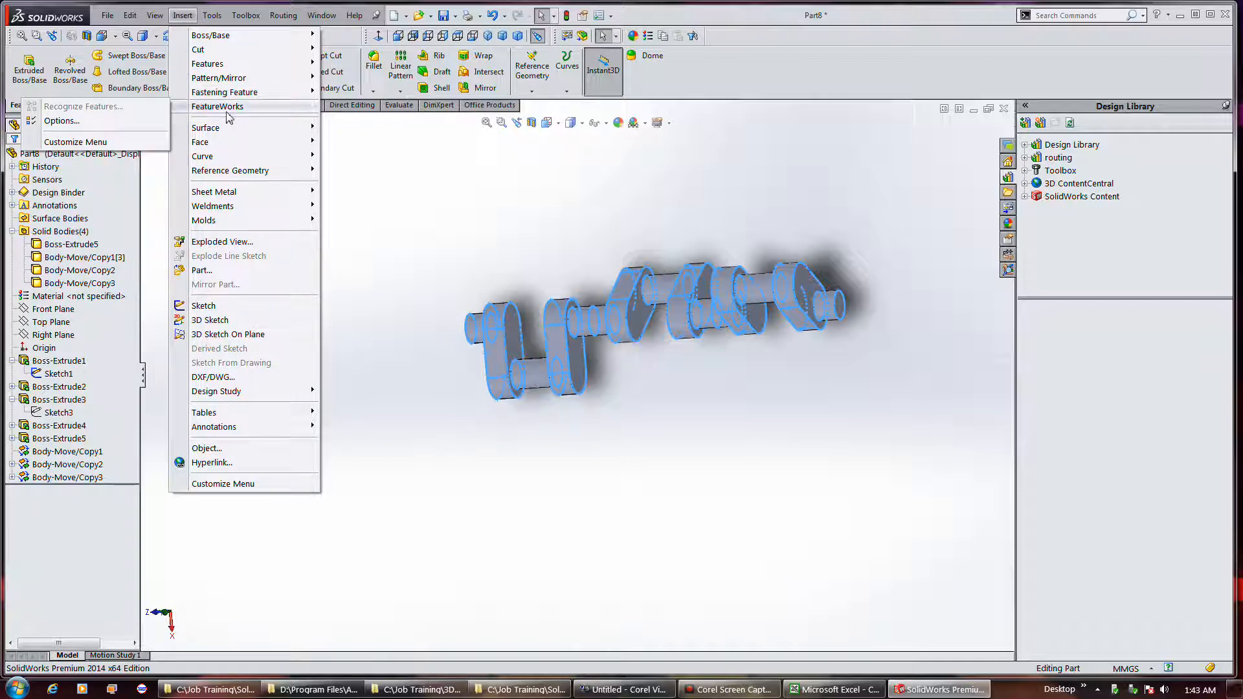
{"action": "mouse_move", "coordinate": [237, 68]}
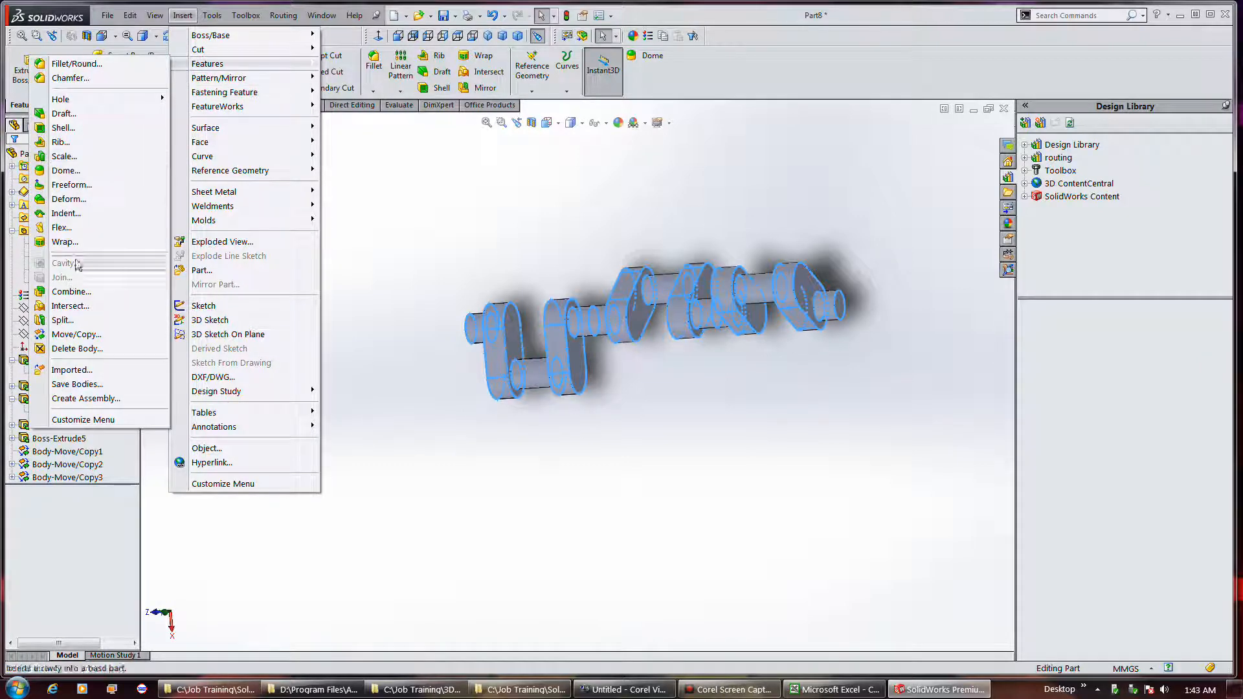
{"action": "left_click", "coordinate": [79, 291]}
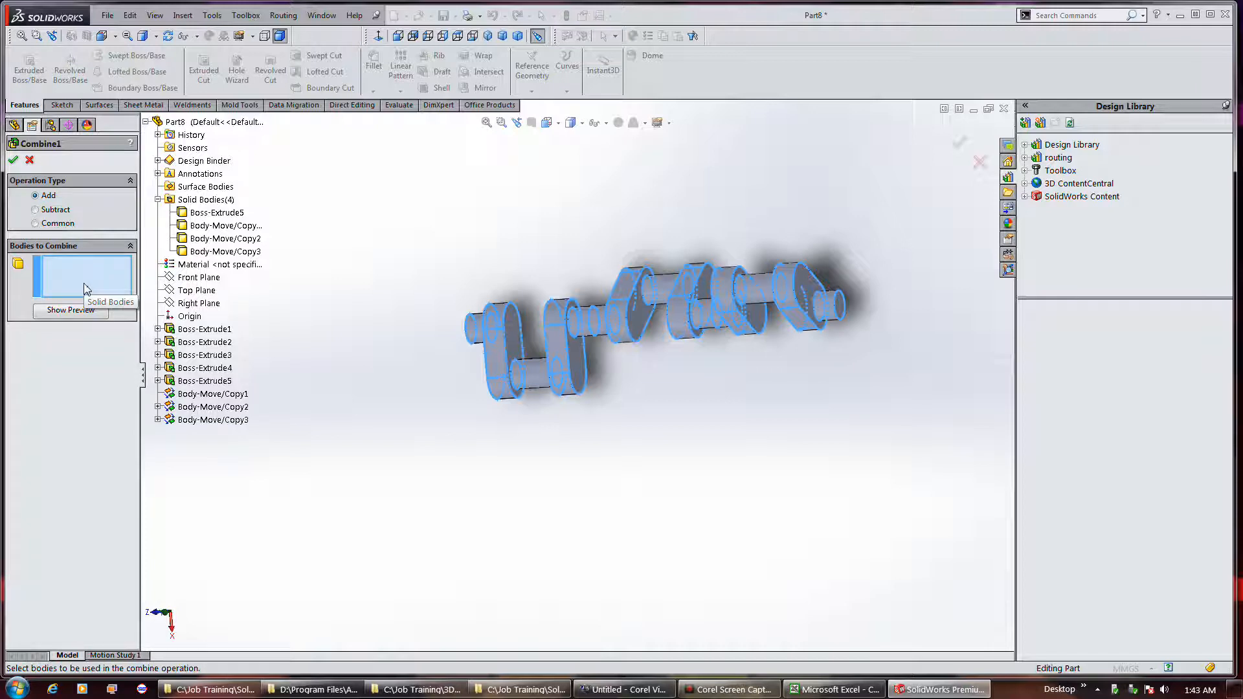
{"action": "left_click", "coordinate": [13, 161]}
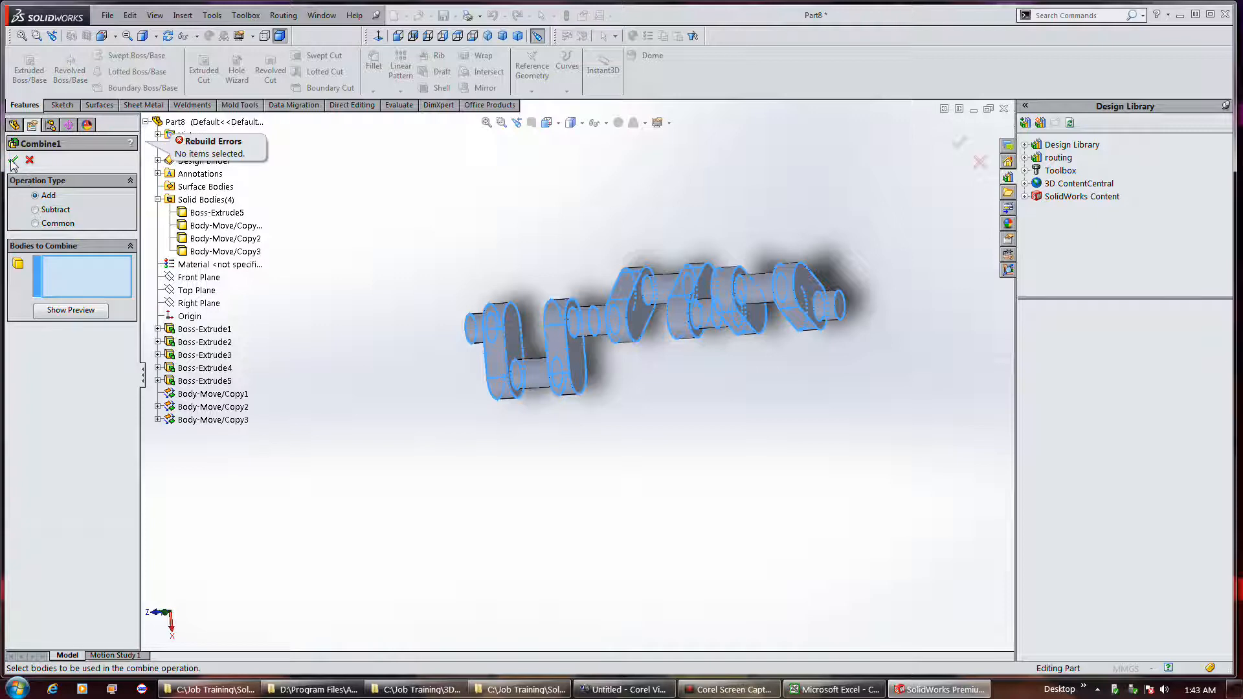
Step: Combine the three copied crankshaft bodies with the Add operation, previewing the result before accepting it
{"action": "left_click", "coordinate": [494, 334]}
{"action": "left_click", "coordinate": [619, 295]}
{"action": "left_click", "coordinate": [706, 310]}
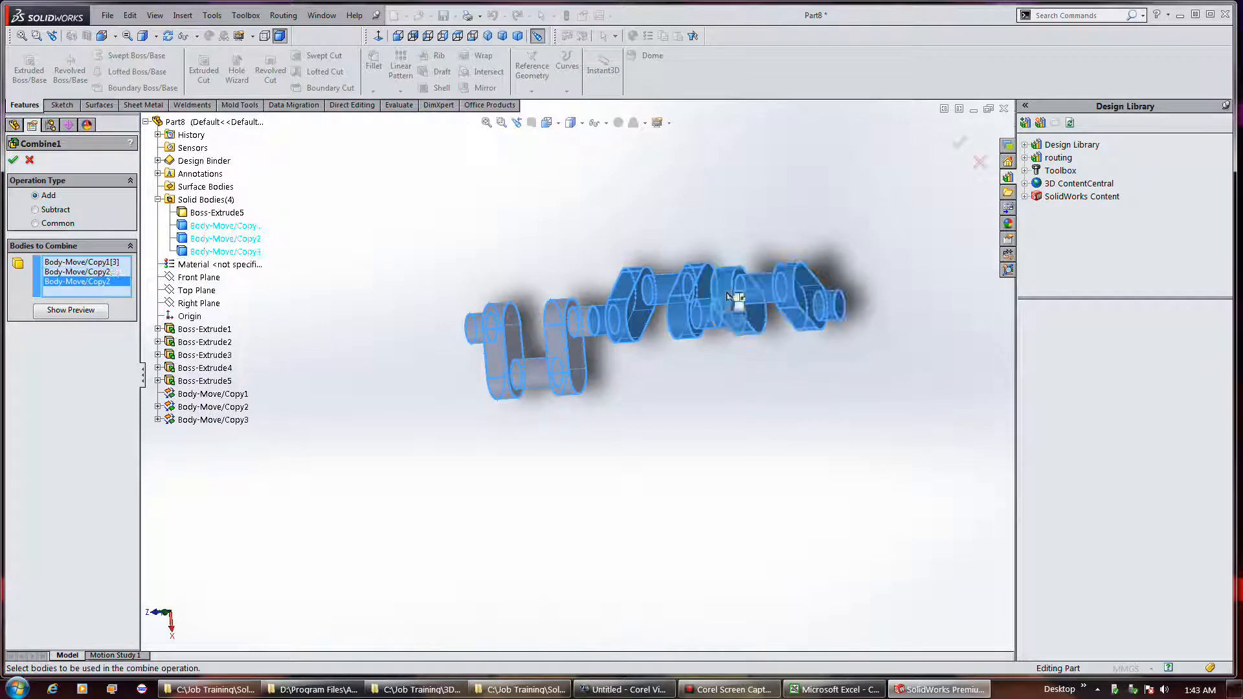
{"action": "left_click", "coordinate": [565, 365]}
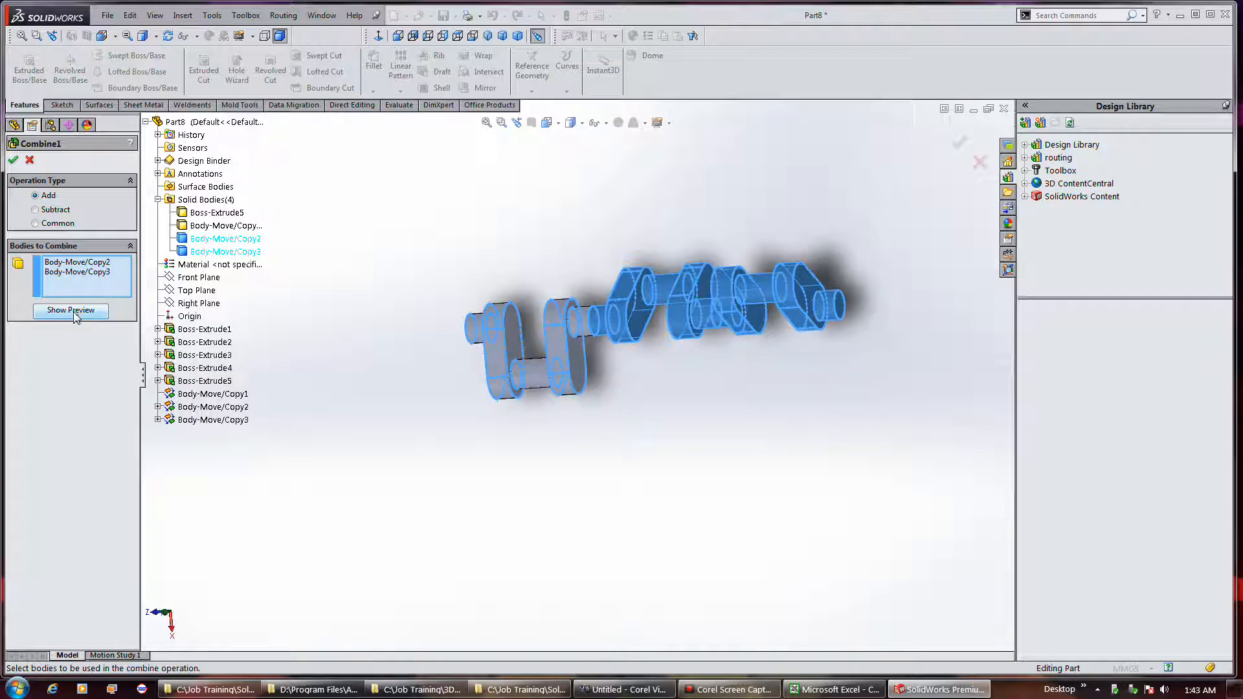
{"action": "left_click", "coordinate": [200, 230]}
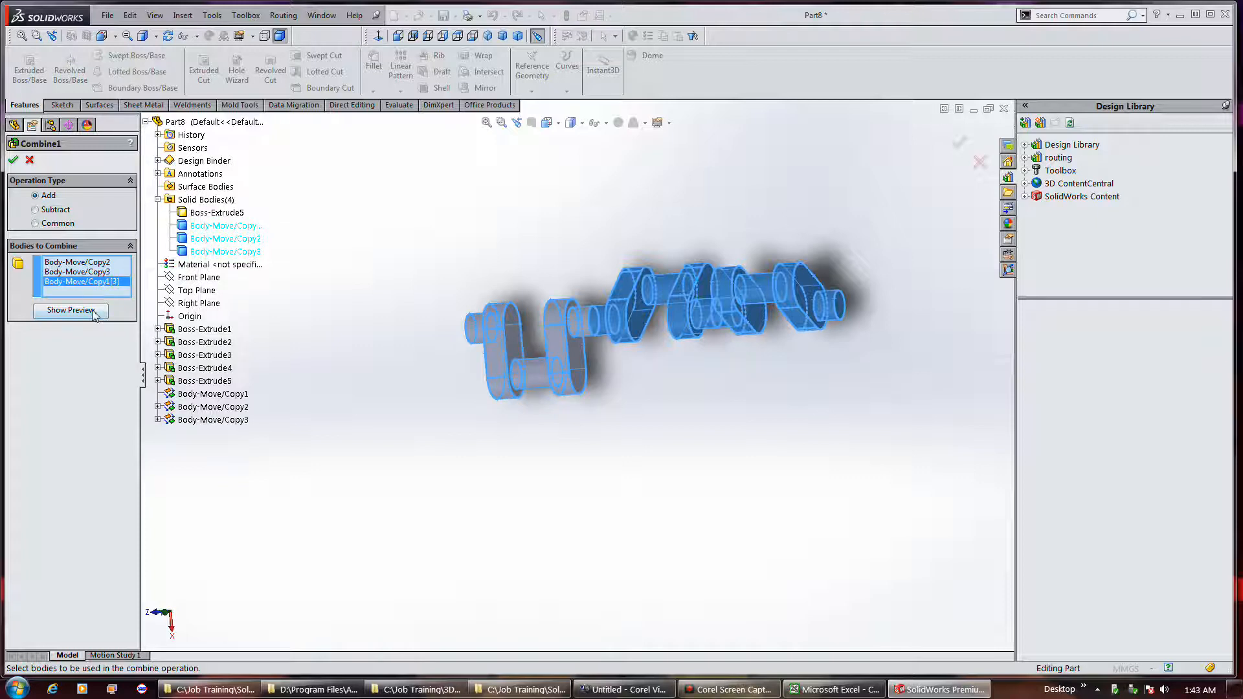
{"action": "left_click", "coordinate": [71, 310]}
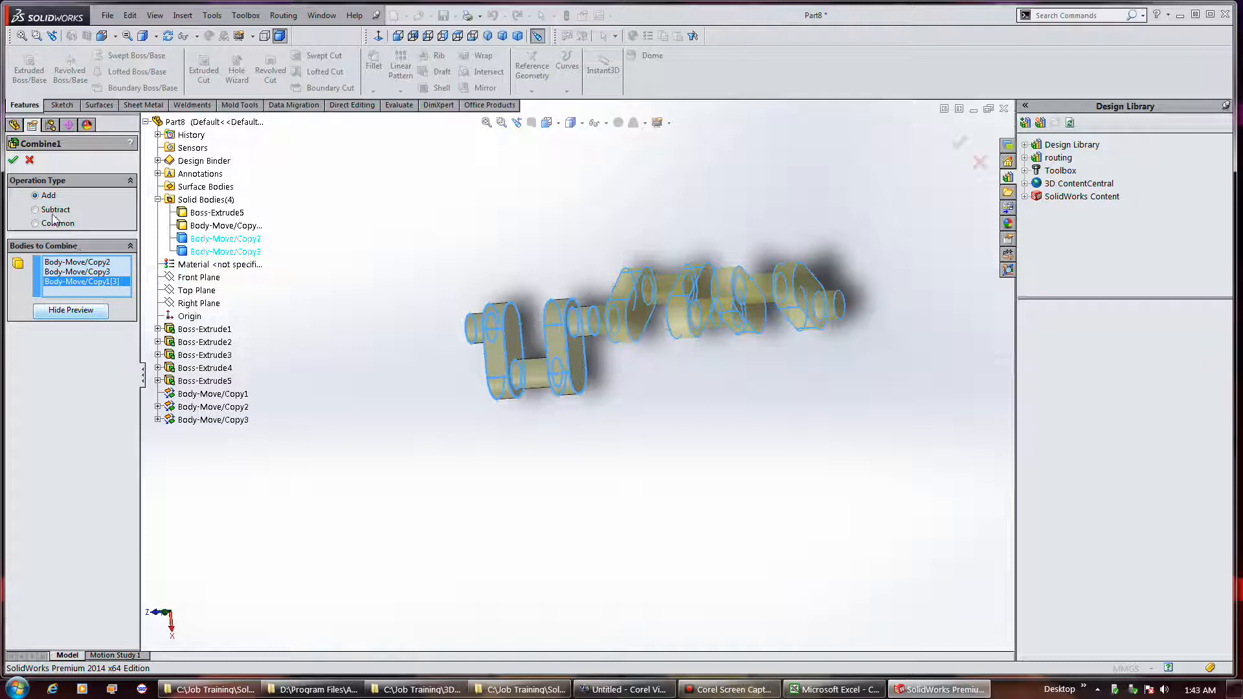
{"action": "left_click", "coordinate": [13, 161]}
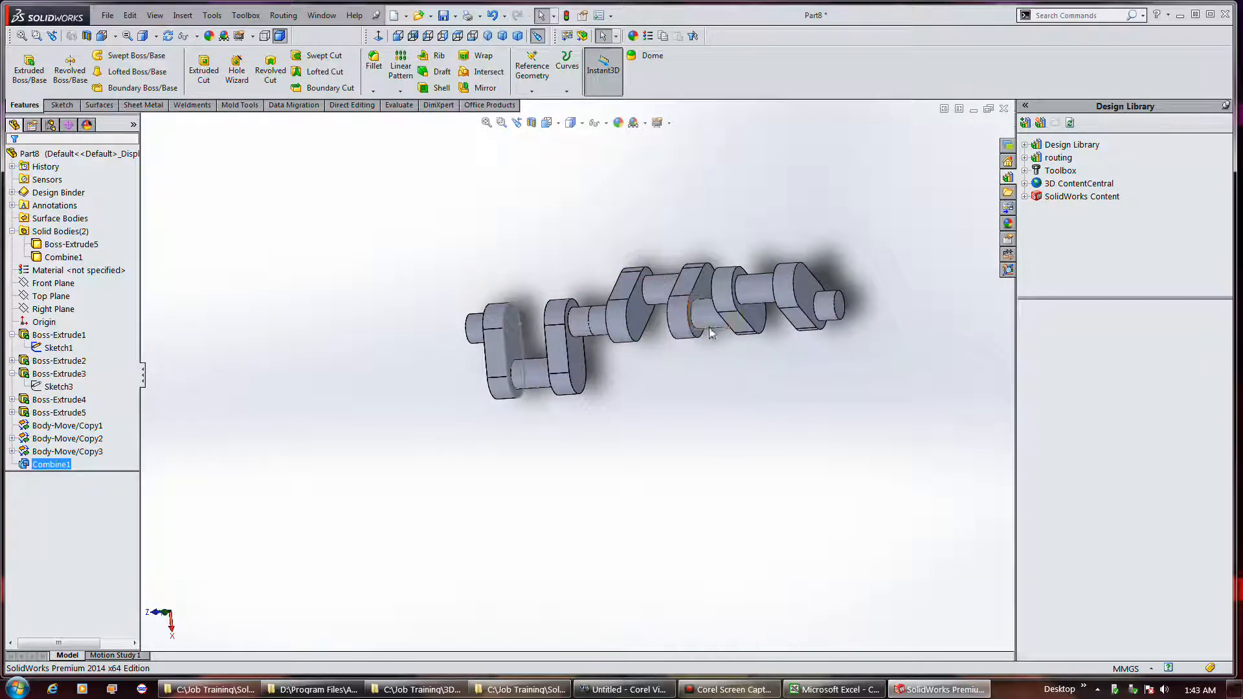
Step: Add the original Boss-Extrude5 body and the Combine1 body together in a second Combine feature, making the crankshaft one solid
{"action": "left_click", "coordinate": [611, 336]}
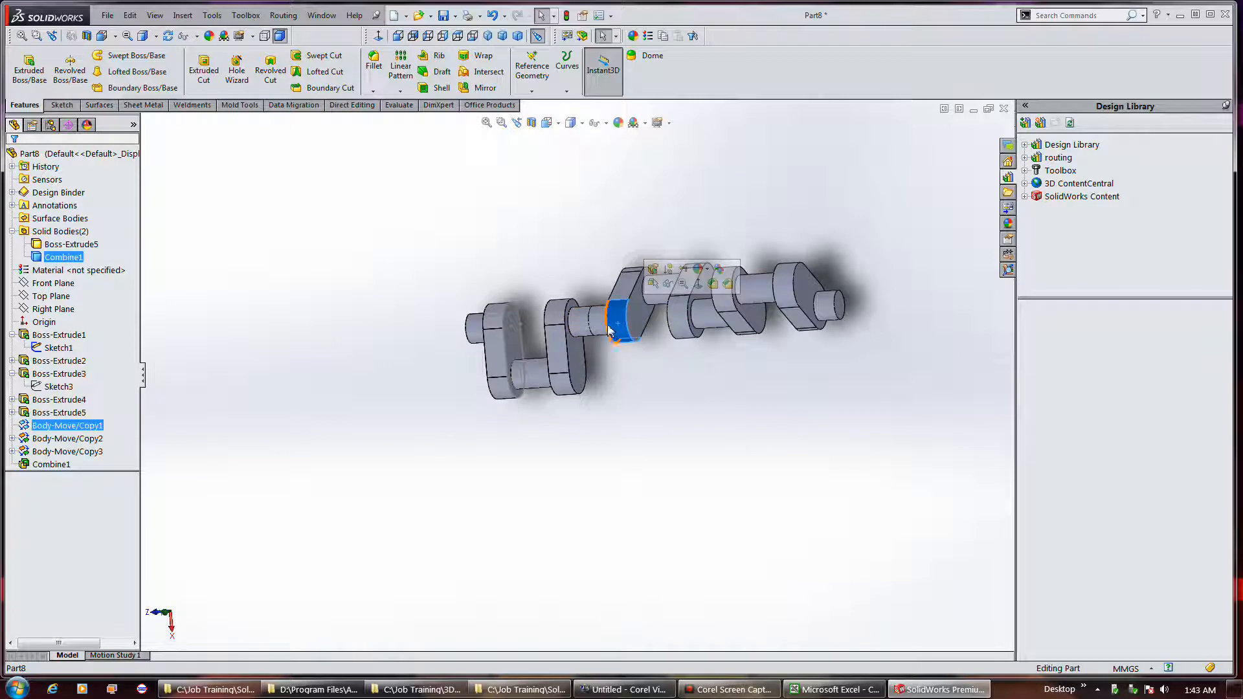
{"action": "left_click", "coordinate": [39, 233]}
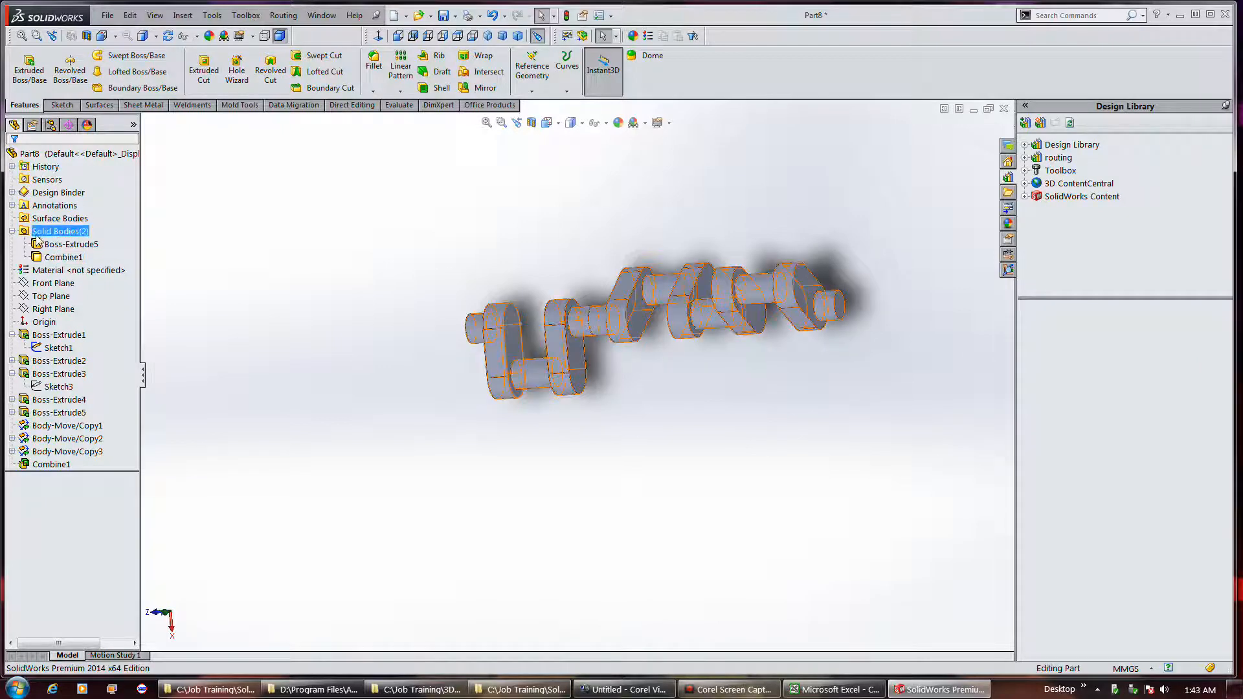
{"action": "left_click", "coordinate": [61, 244]}
{"action": "left_click", "coordinate": [60, 258], "text": "ctrl"}
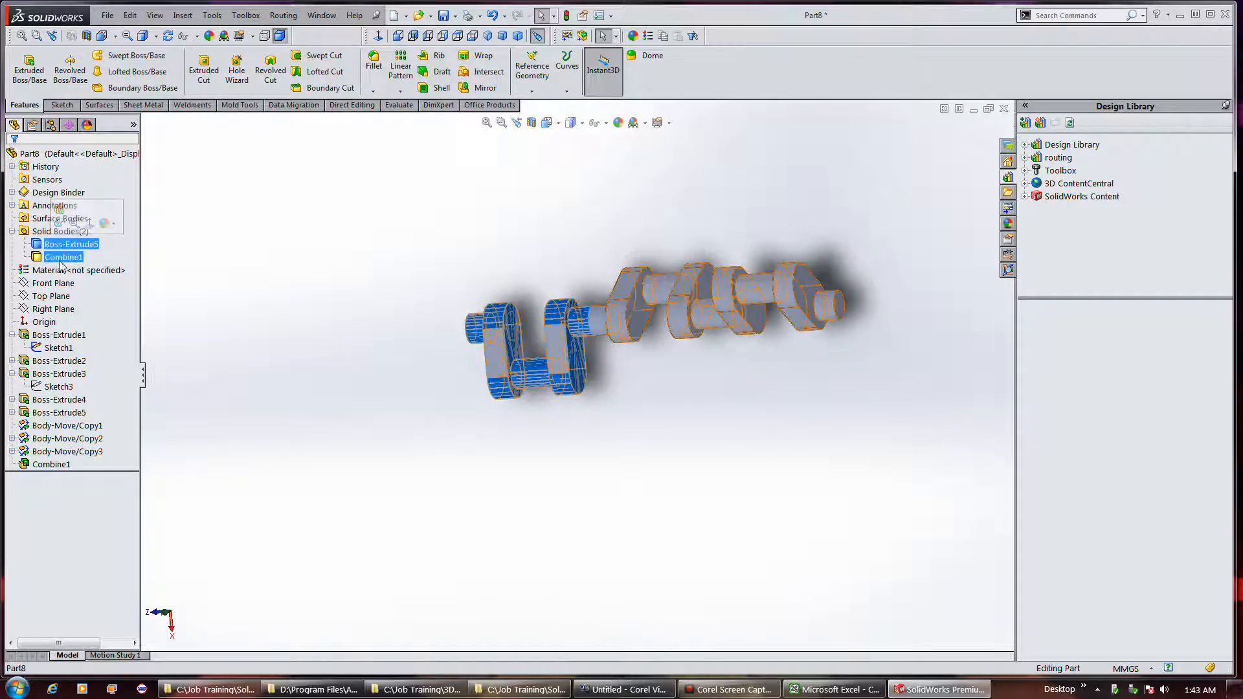
{"action": "left_click", "coordinate": [60, 261]}
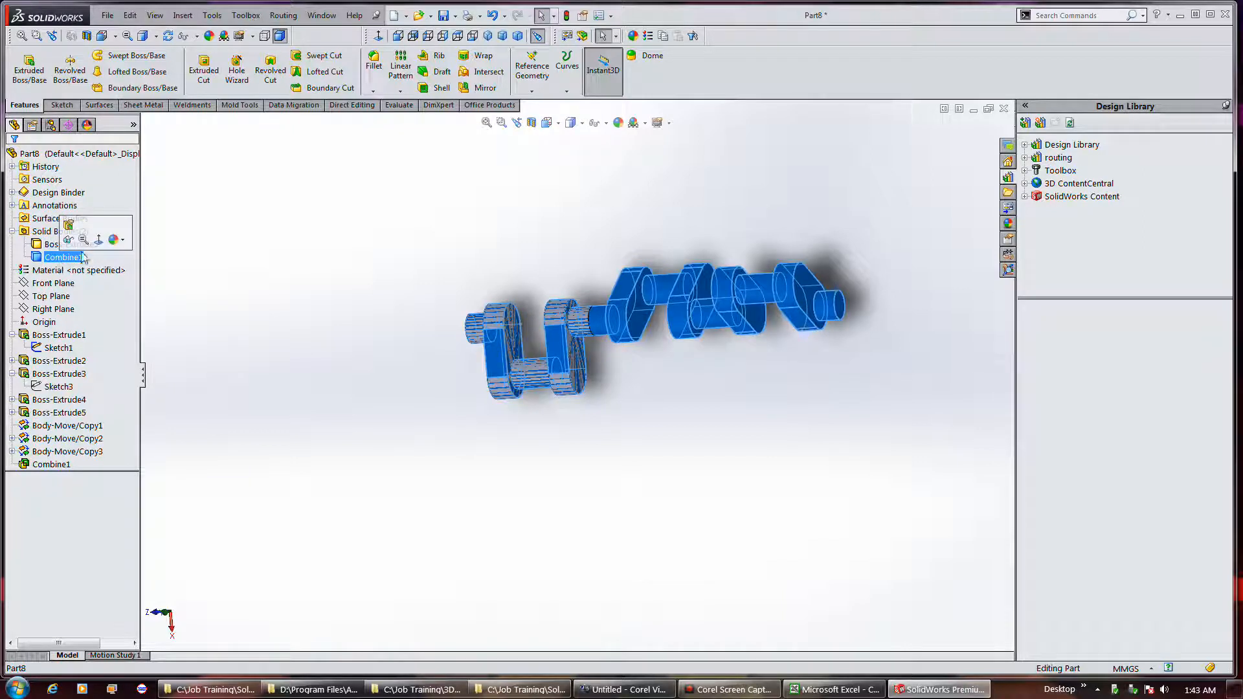
{"action": "left_click", "coordinate": [204, 237]}
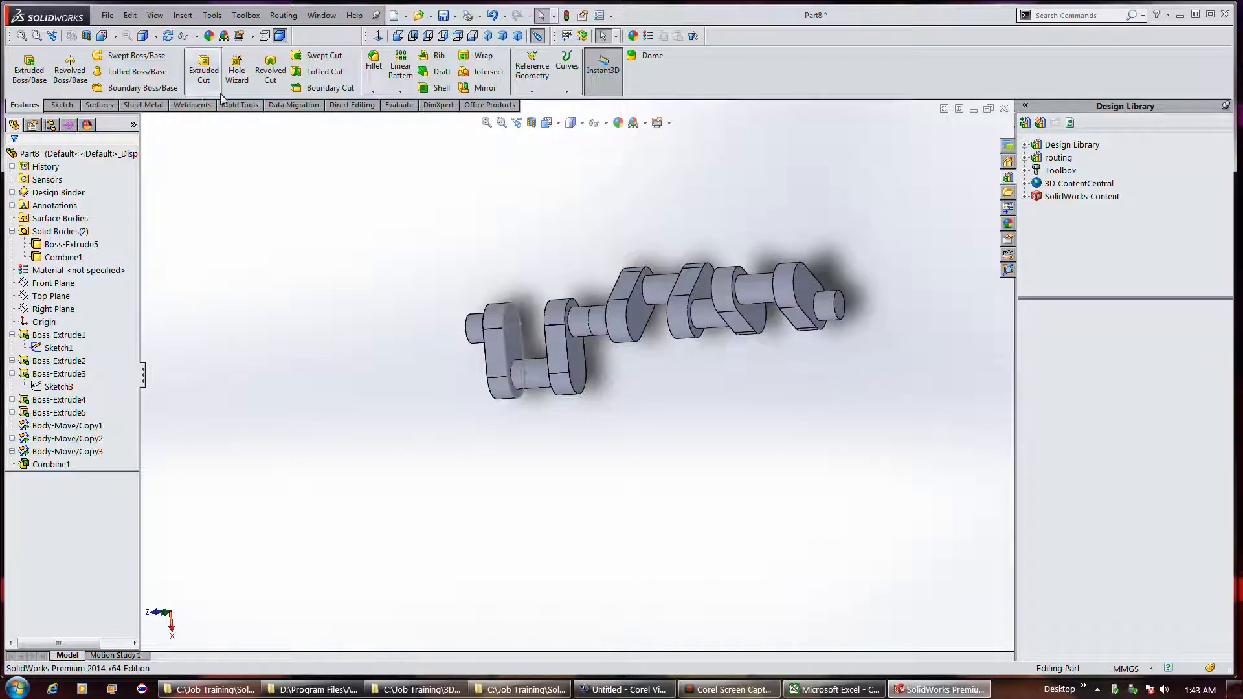
{"action": "key", "text": "Return"}
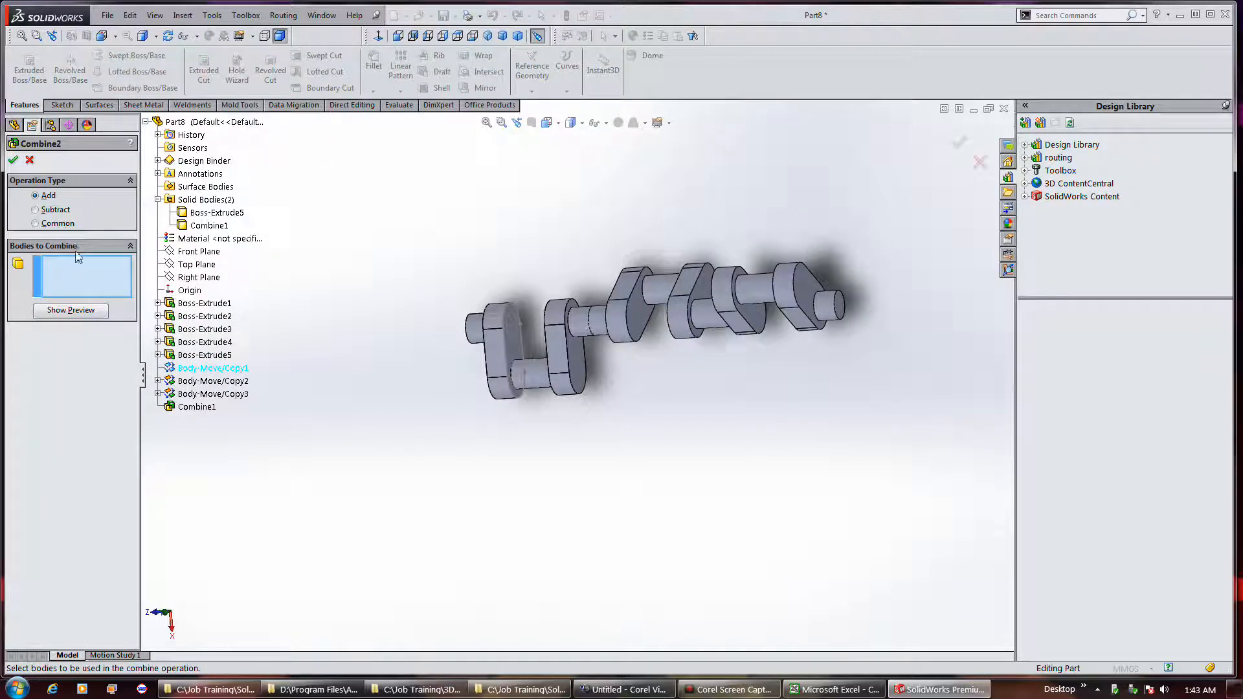
{"action": "left_click", "coordinate": [203, 215]}
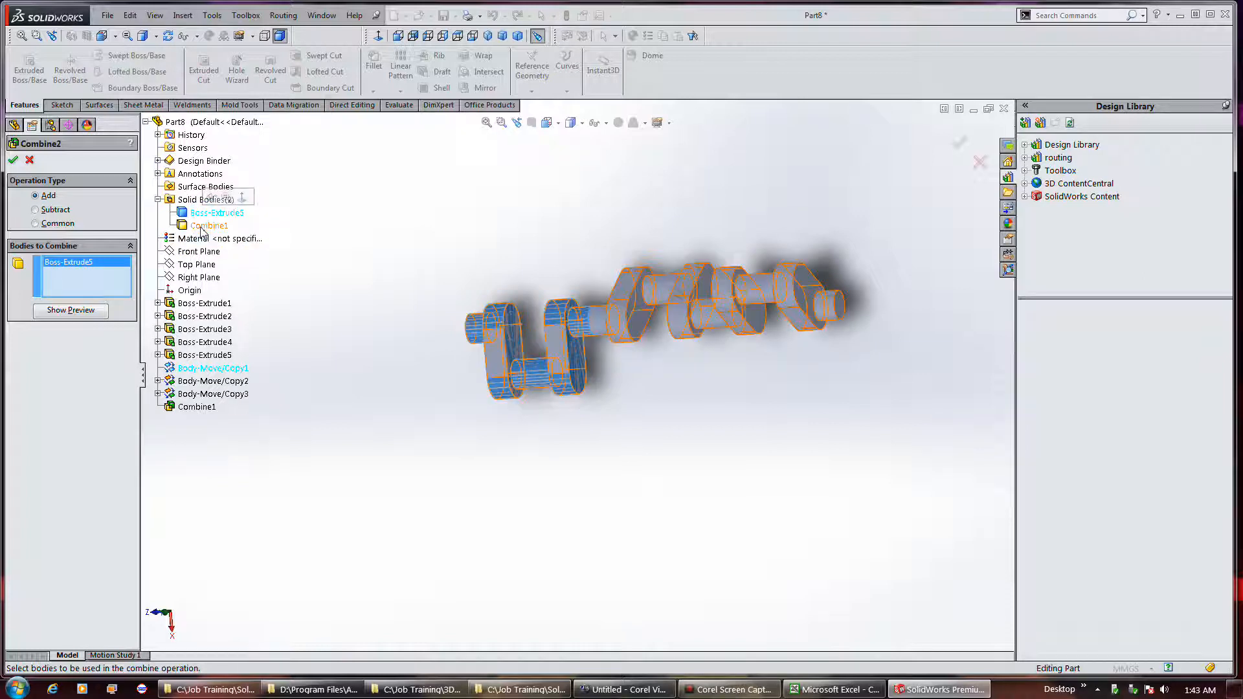
{"action": "left_click", "coordinate": [202, 226]}
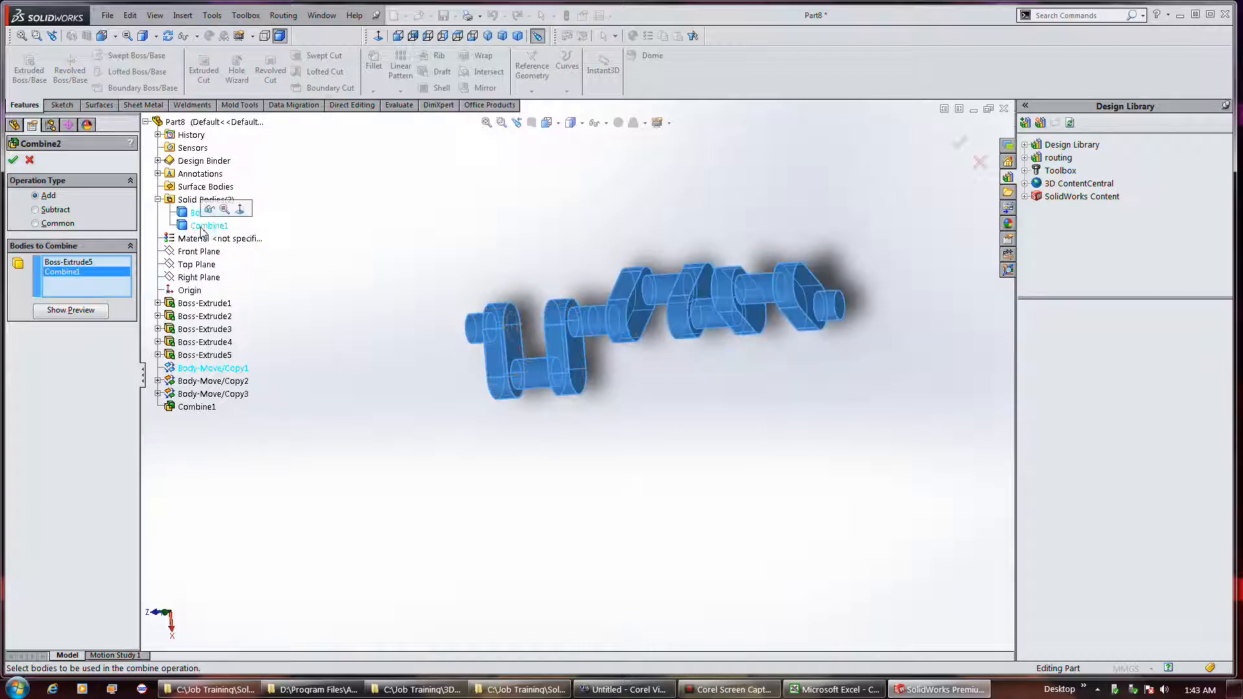
{"action": "left_click", "coordinate": [13, 160]}
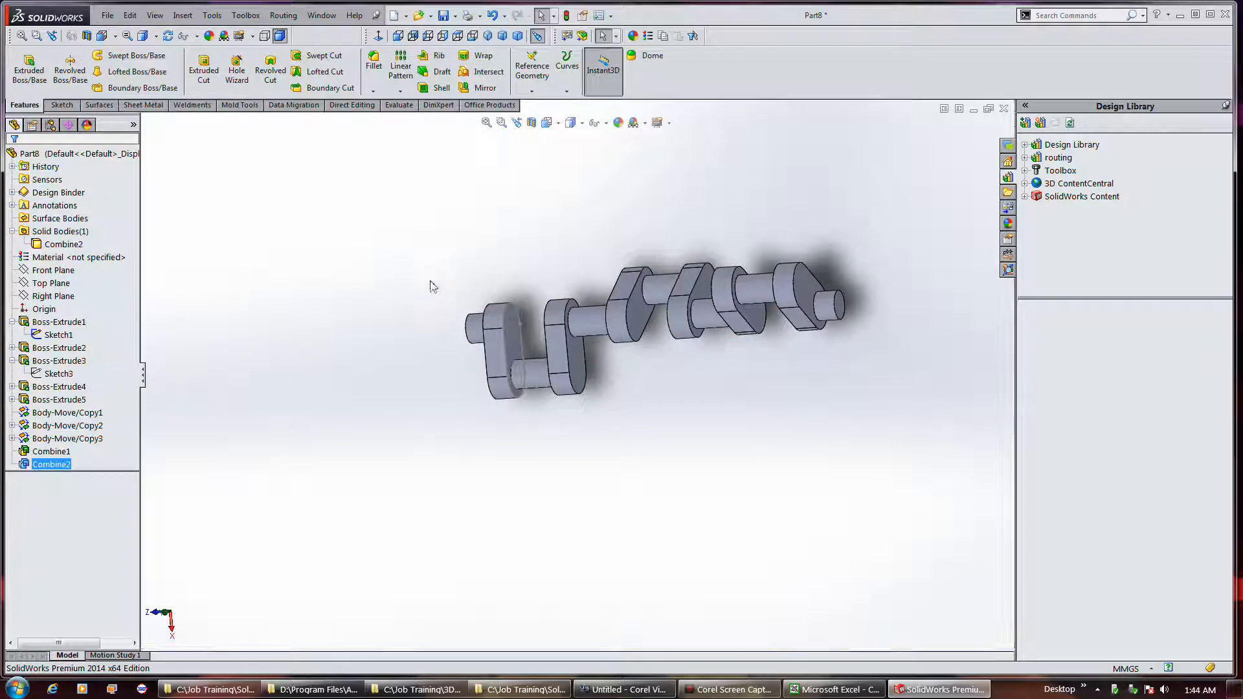
Step: Examine the combined crankshaft from several angles and check that its sections belong to the single solid body
{"action": "middle_click_drag", "start_coordinate": [448, 445], "coordinate": [516, 430]}
{"action": "left_click", "coordinate": [538, 404]}
{"action": "left_click", "coordinate": [537, 377]}
{"action": "left_click", "coordinate": [860, 365]}
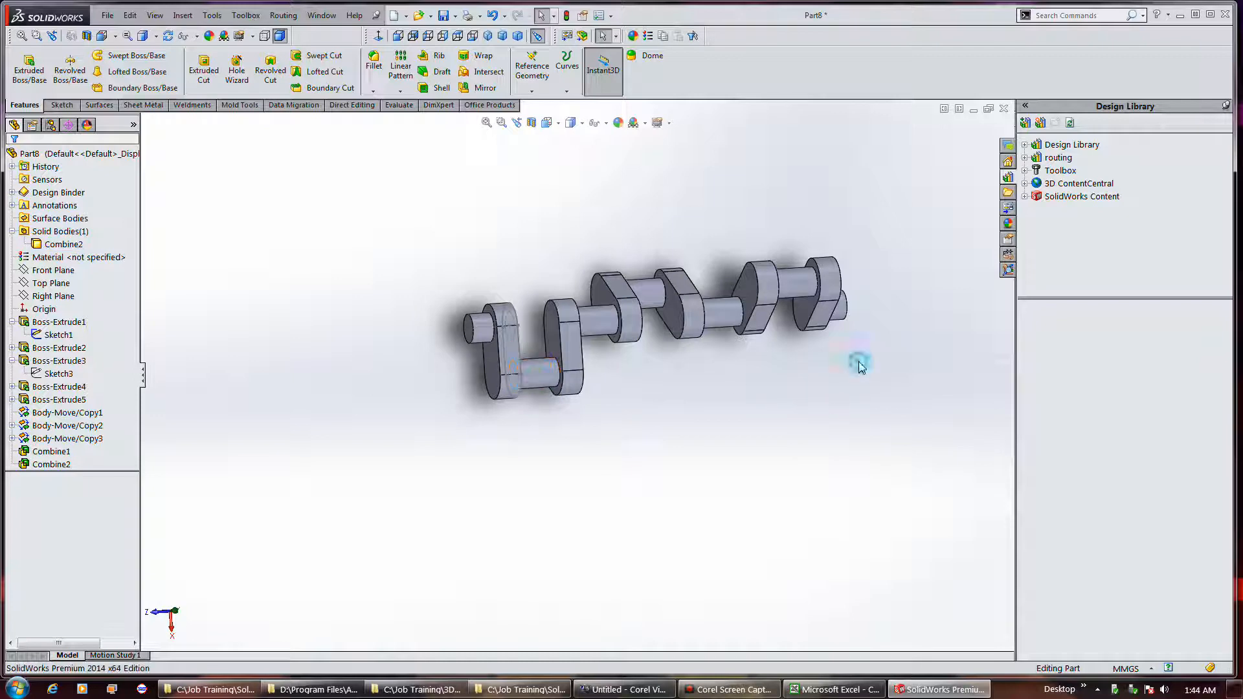
{"action": "left_click", "coordinate": [65, 244]}
{"action": "left_click", "coordinate": [807, 348]}
{"action": "middle_click_drag", "start_coordinate": [821, 341], "coordinate": [735, 400]}
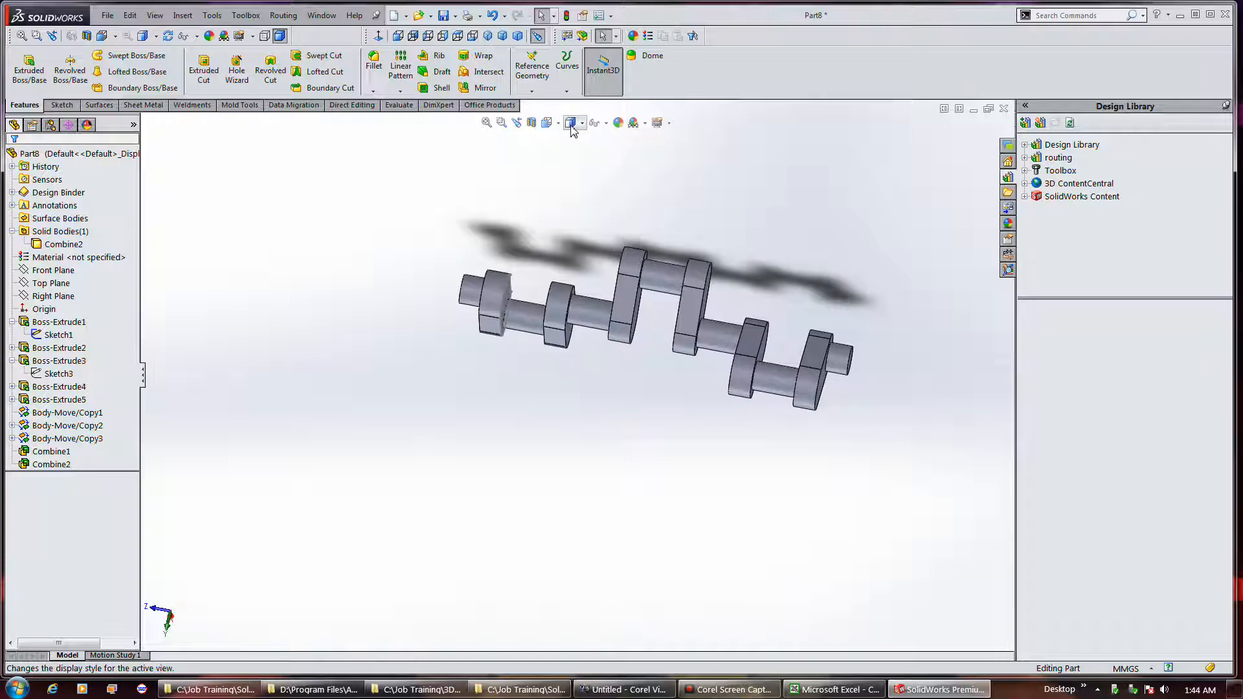
{"action": "left_click", "coordinate": [518, 36]}
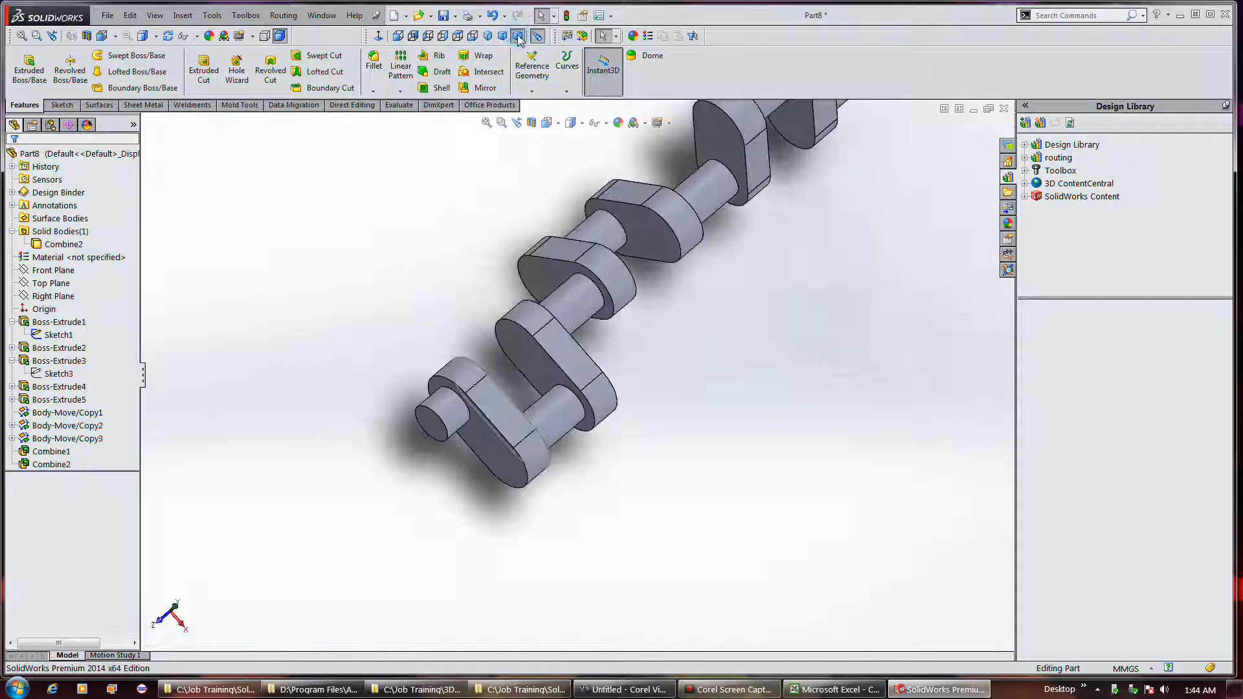
{"action": "middle_click_drag", "start_coordinate": [478, 333], "coordinate": [543, 322]}
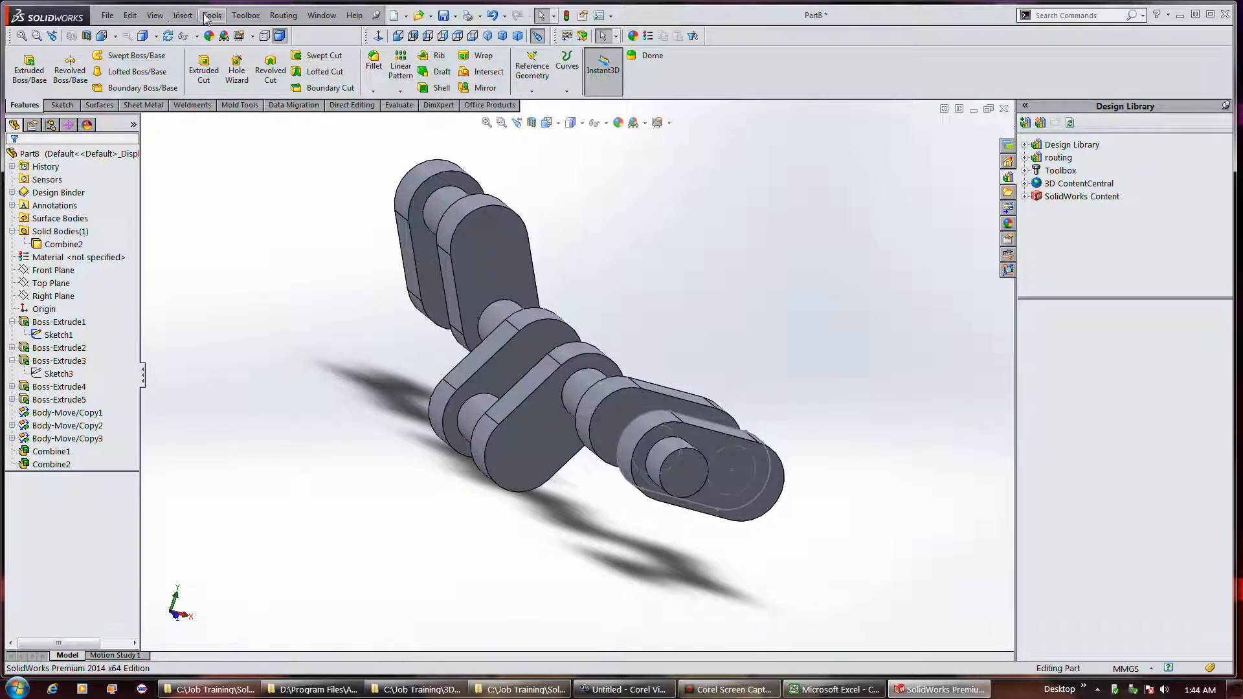
Step: Try rotating the whole combined crankshaft body 57 degrees about the Z axis with Move/Copy Body, without making a copy
{"action": "left_click", "coordinate": [183, 15]}
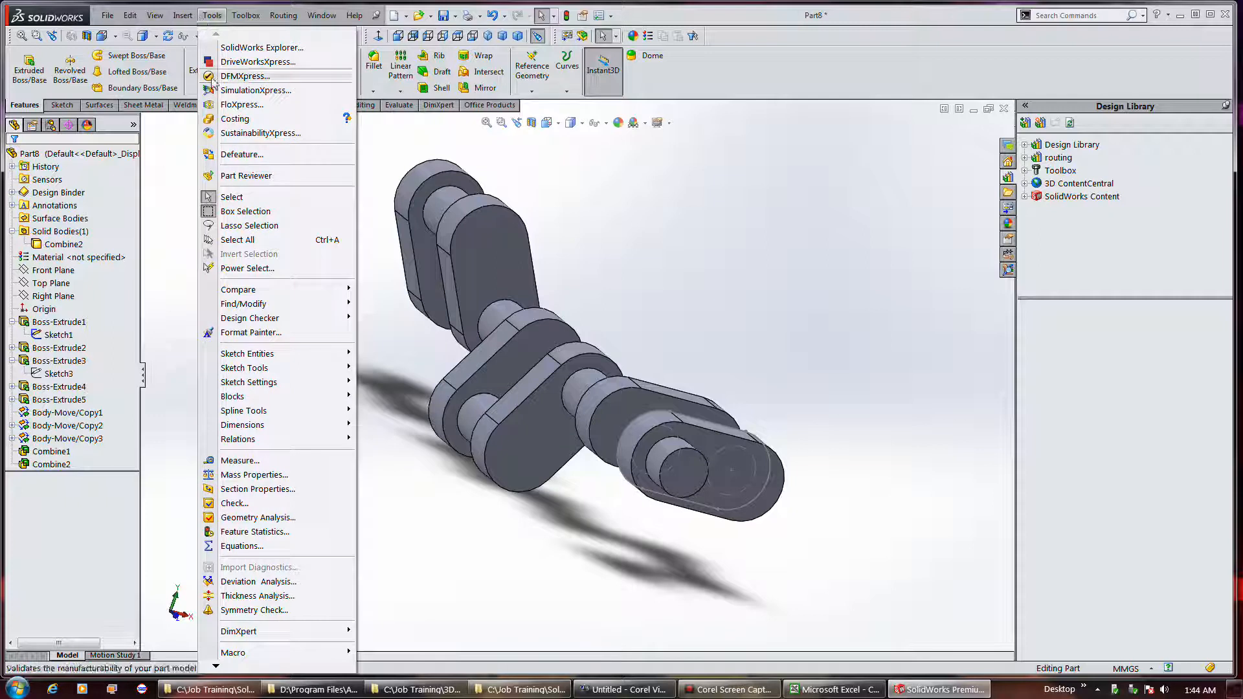
{"action": "mouse_move", "coordinate": [218, 123]}
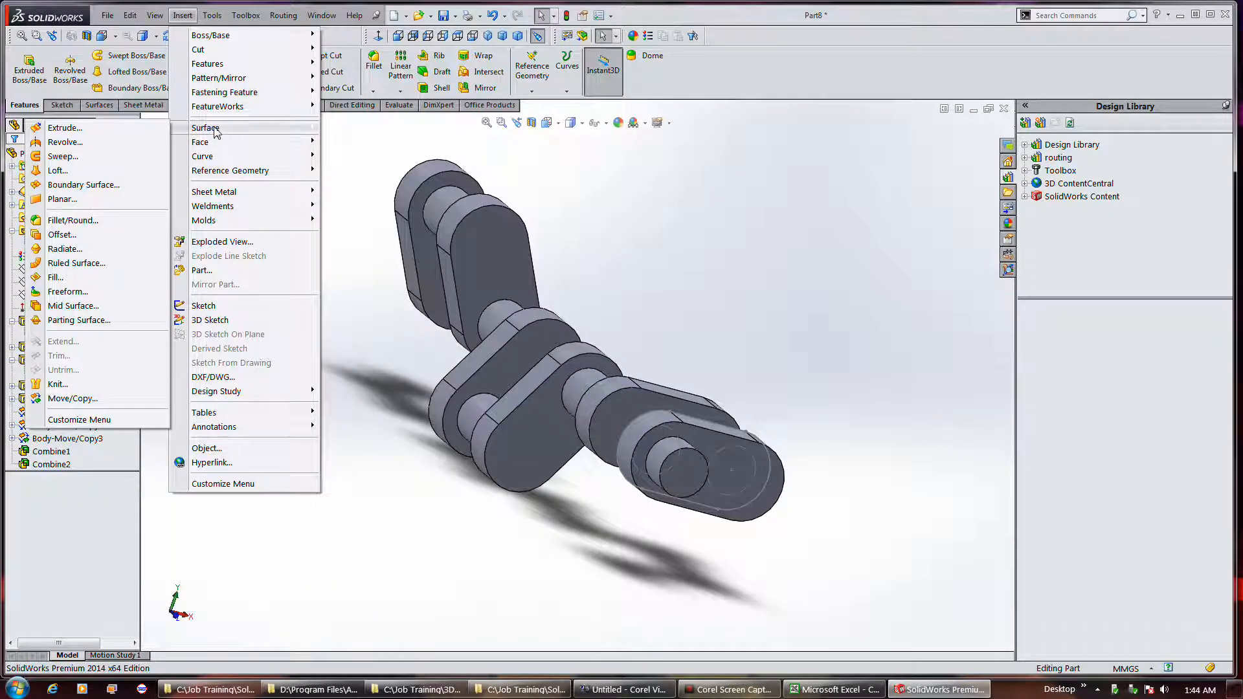
{"action": "left_click", "coordinate": [74, 398]}
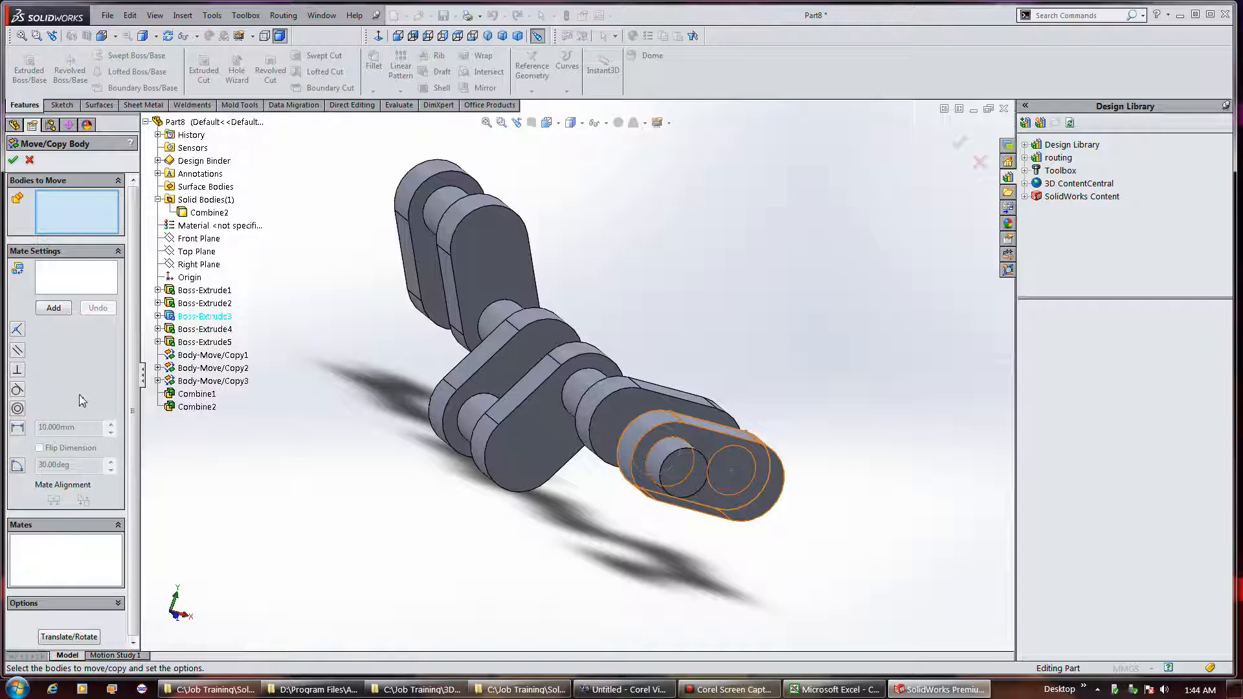
{"action": "left_click", "coordinate": [68, 637]}
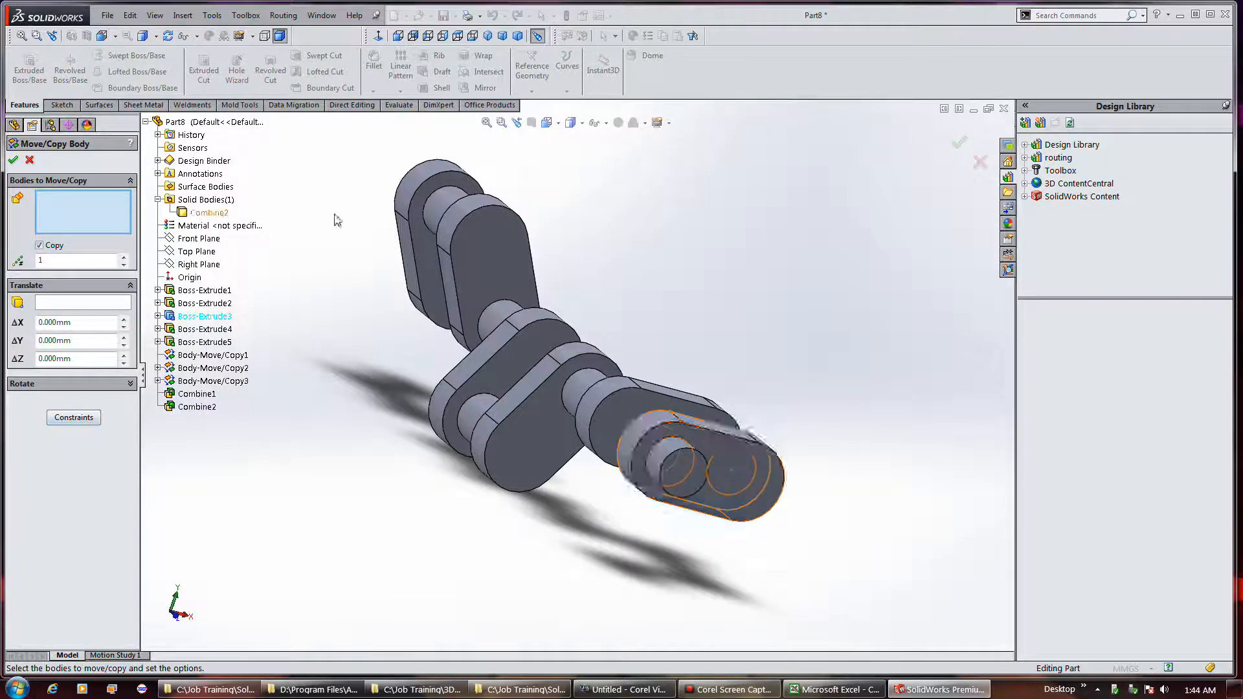
{"action": "left_click", "coordinate": [462, 241]}
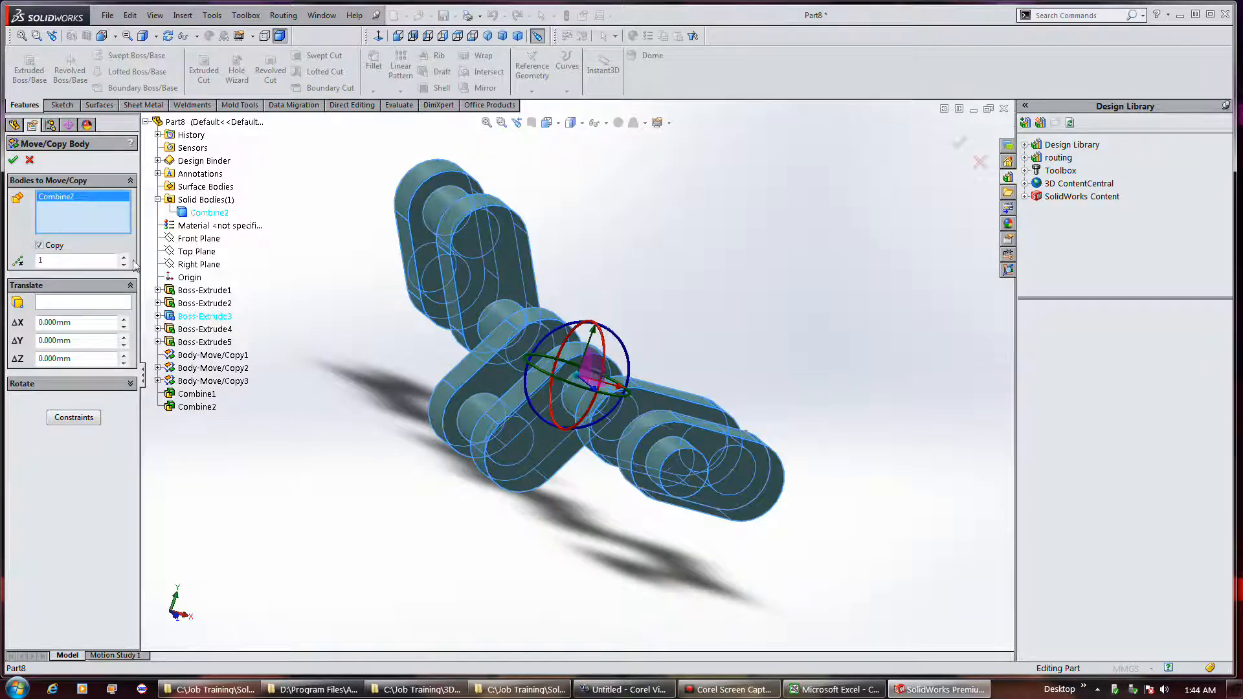
{"action": "left_click", "coordinate": [55, 247]}
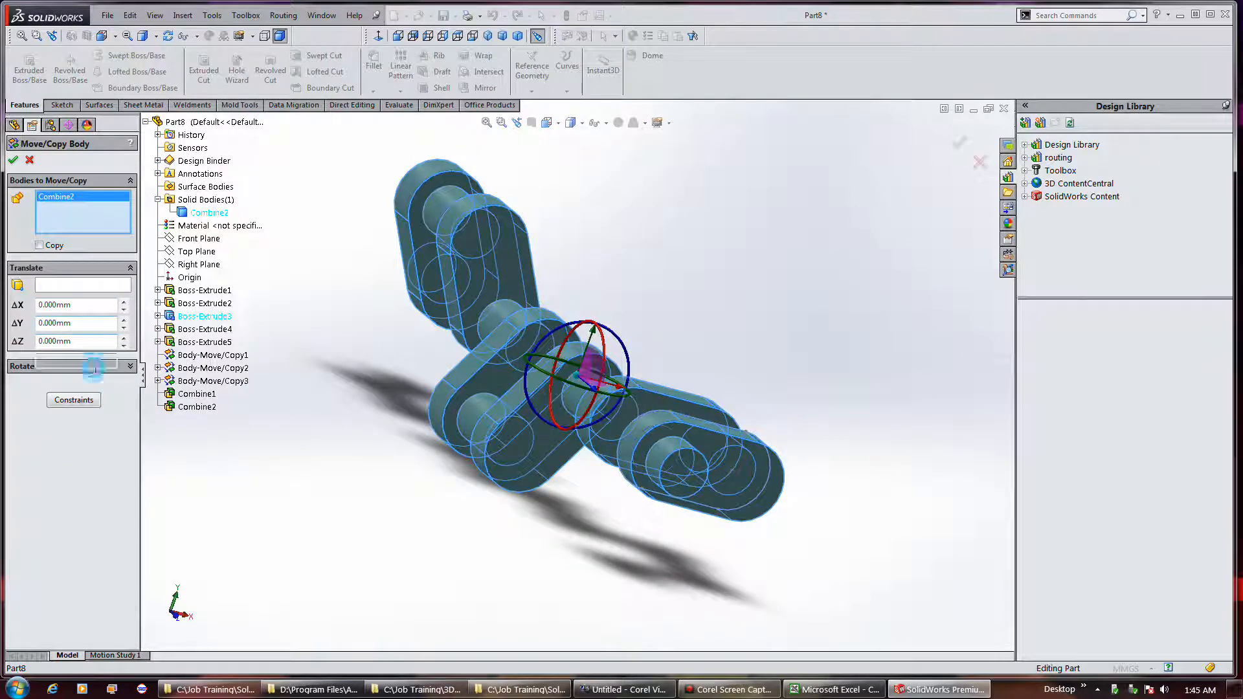
{"action": "left_click", "coordinate": [94, 366]}
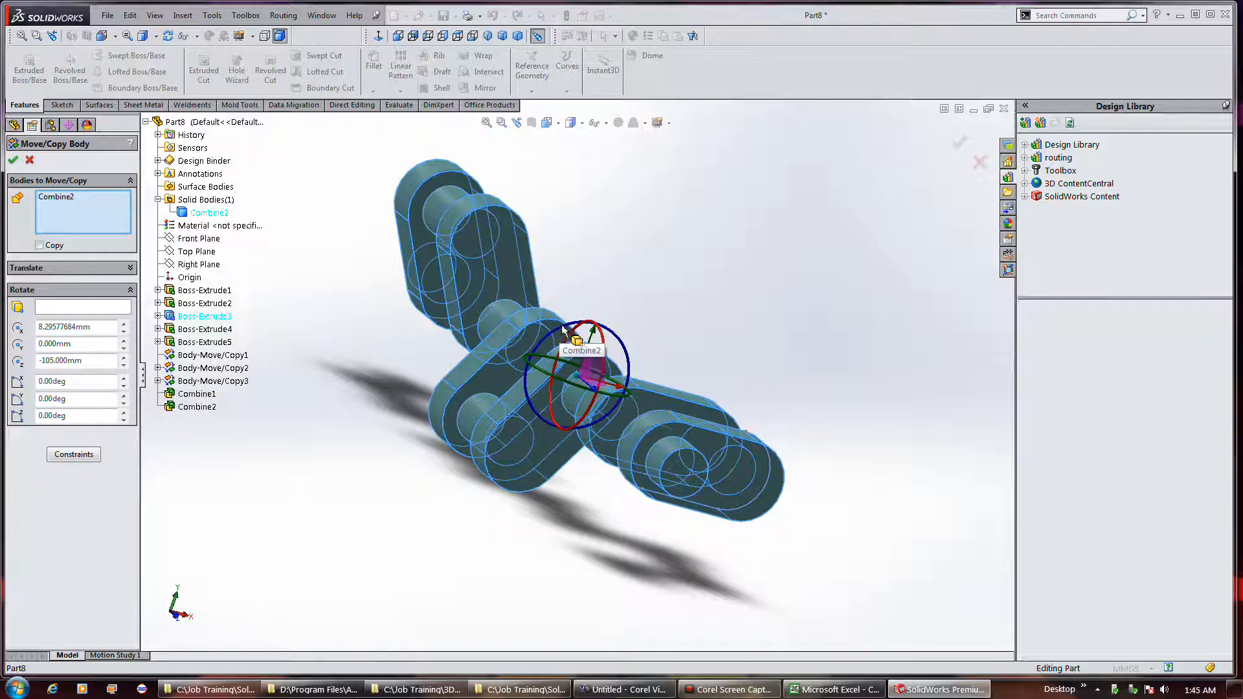
{"action": "left_click_drag", "start_coordinate": [562, 329], "coordinate": [547, 368]}
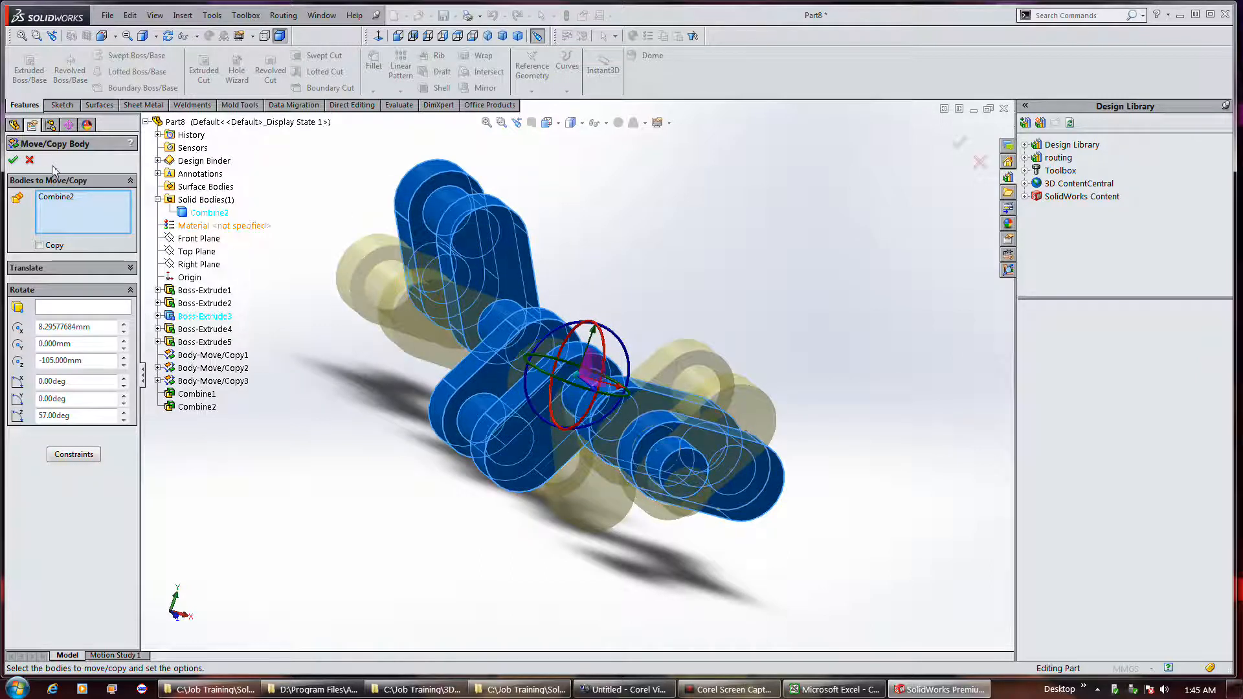
{"action": "left_click", "coordinate": [12, 160]}
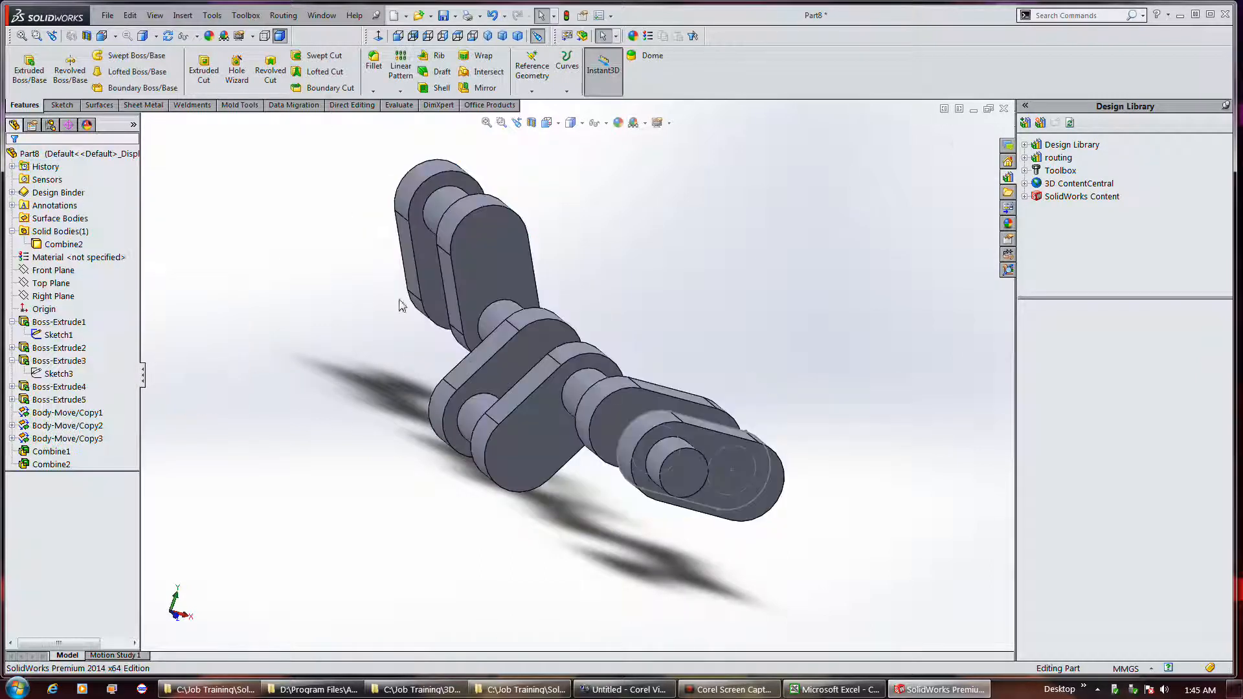
Step: Examine the throw arrangement of the finished crankshaft in the top, right and front views and at an angle
{"action": "middle_click_drag", "start_coordinate": [547, 541], "coordinate": [607, 563]}
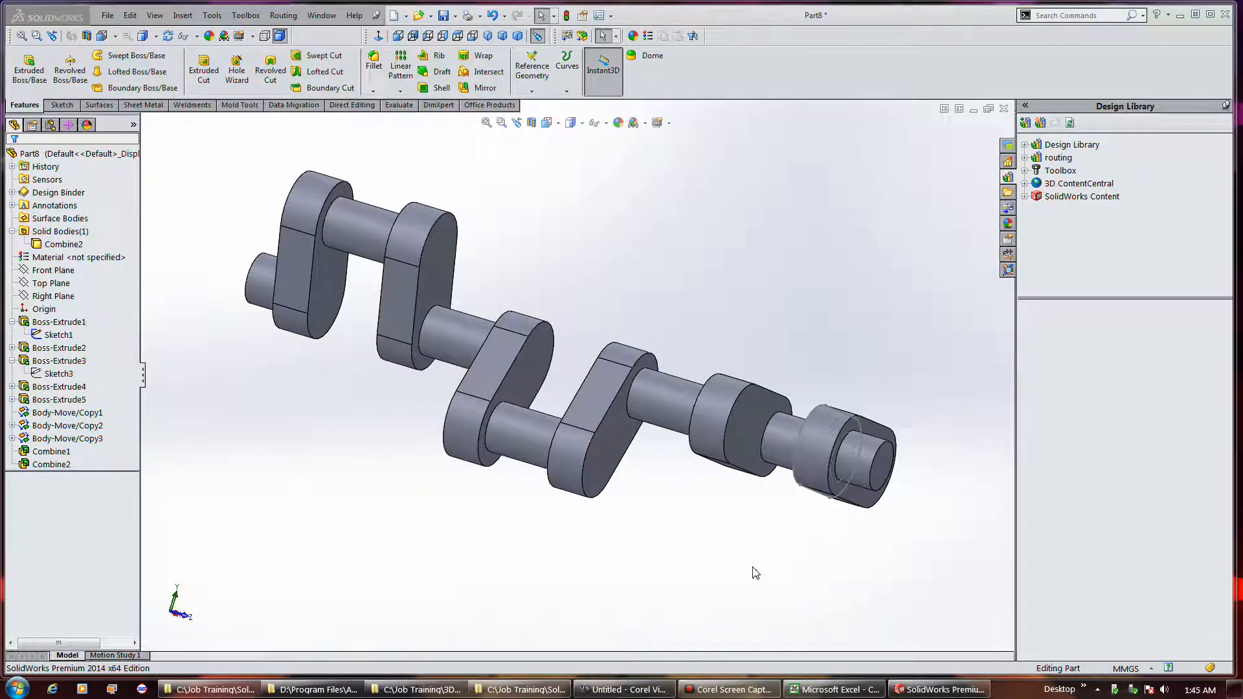
{"action": "left_click", "coordinate": [175, 599]}
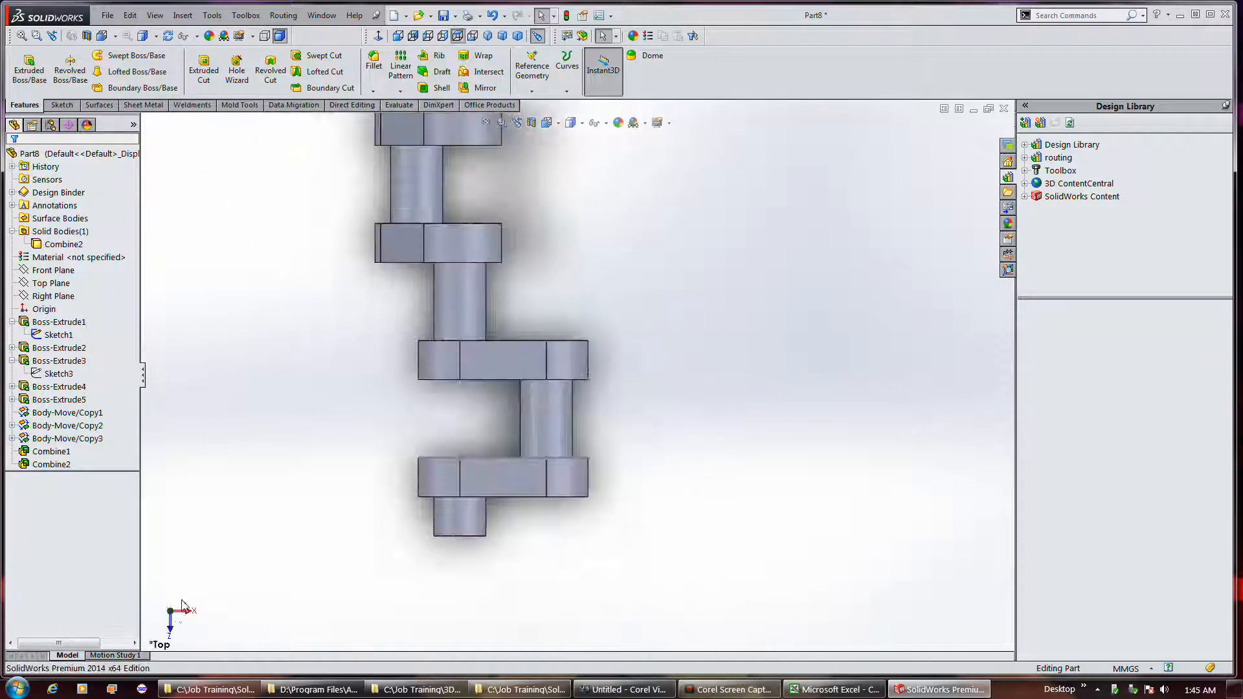
{"action": "left_click", "coordinate": [181, 612]}
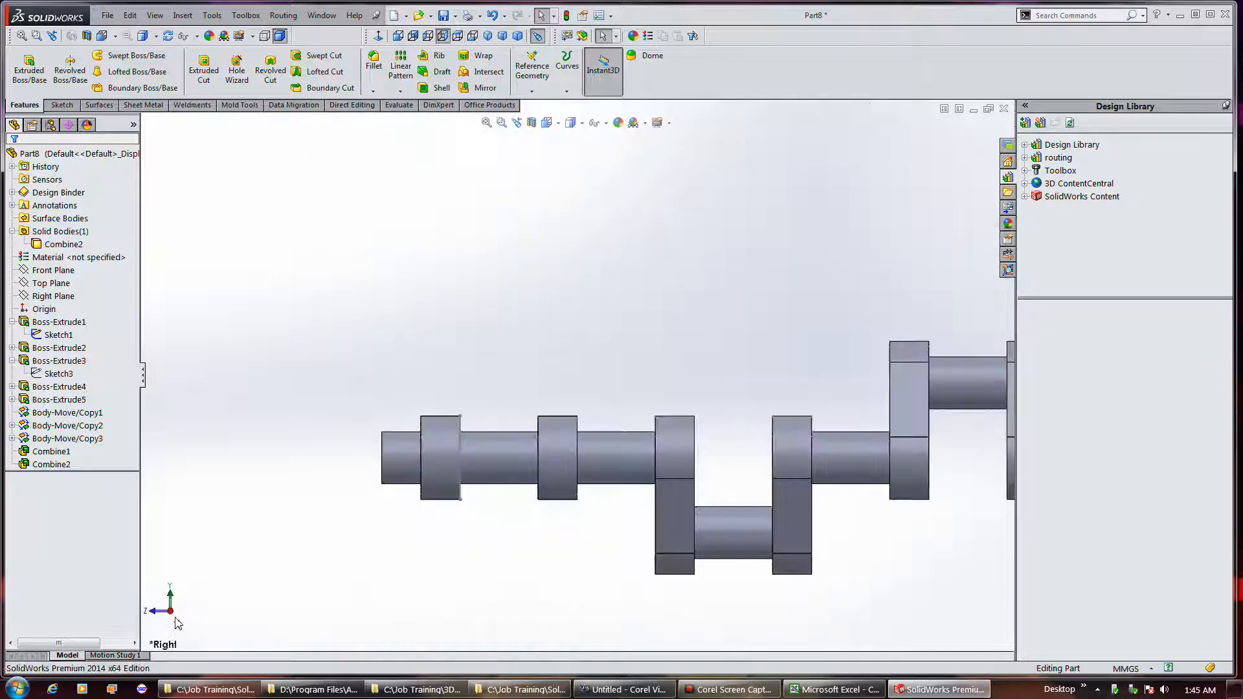
{"action": "left_click", "coordinate": [160, 613]}
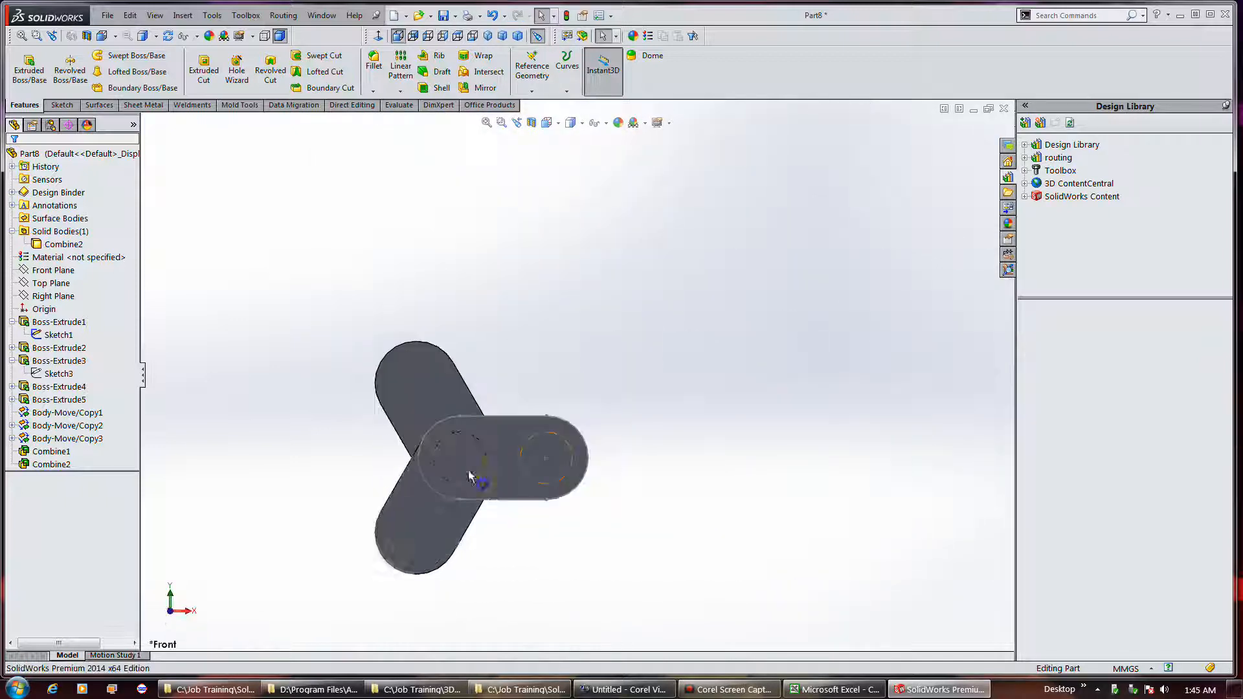
{"action": "middle_click_drag", "start_coordinate": [635, 463], "coordinate": [683, 509]}
{"action": "scroll", "coordinate": [547, 423], "scroll_direction": "up", "scroll_amount": 2}
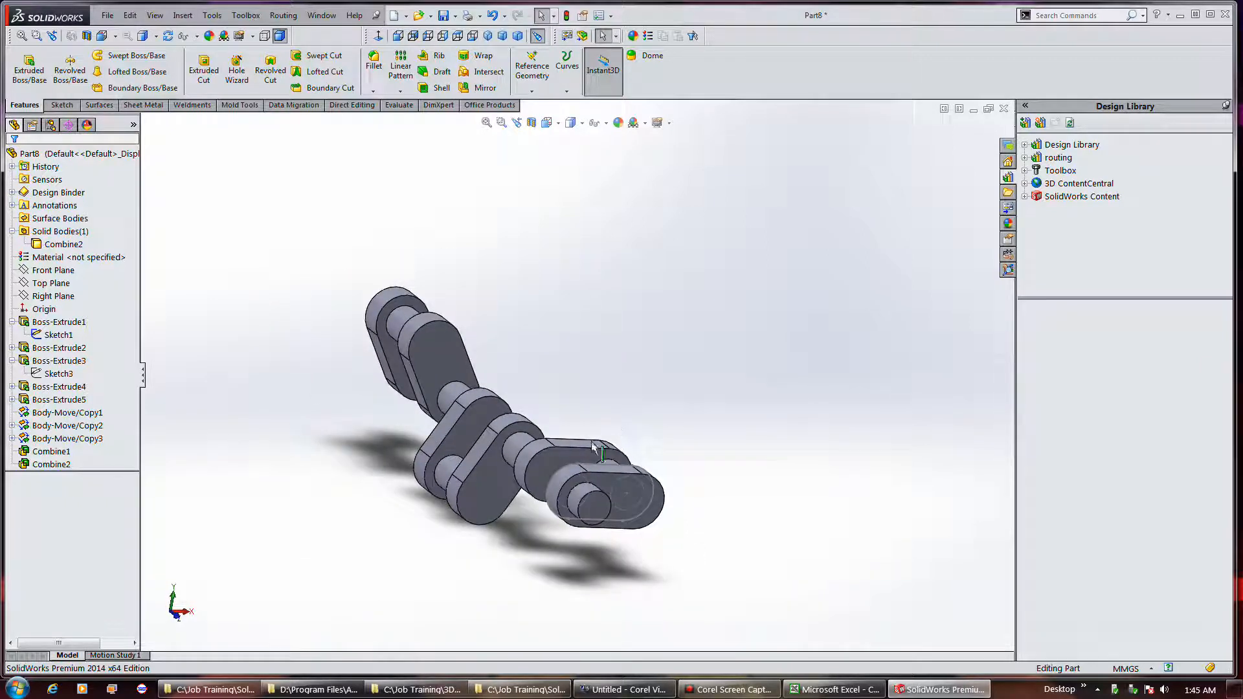
{"action": "scroll", "coordinate": [543, 403], "scroll_direction": "down", "scroll_amount": 1}
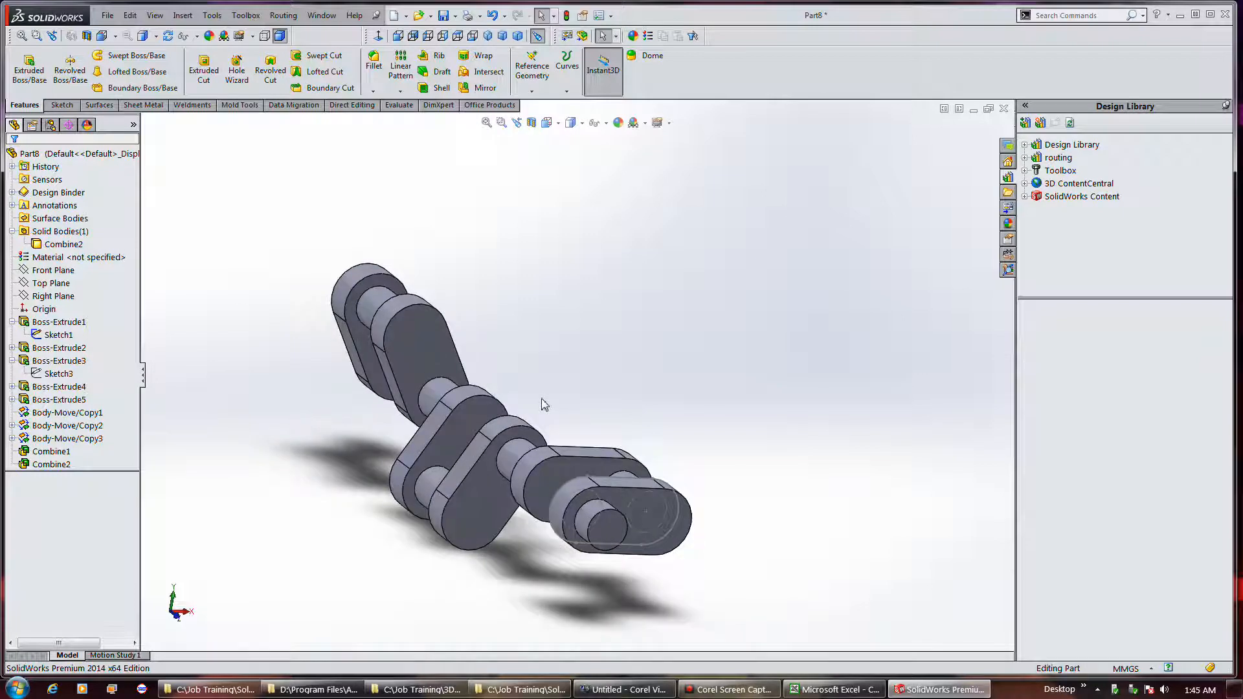
{"action": "scroll", "coordinate": [544, 404], "scroll_direction": "down", "scroll_amount": 1}
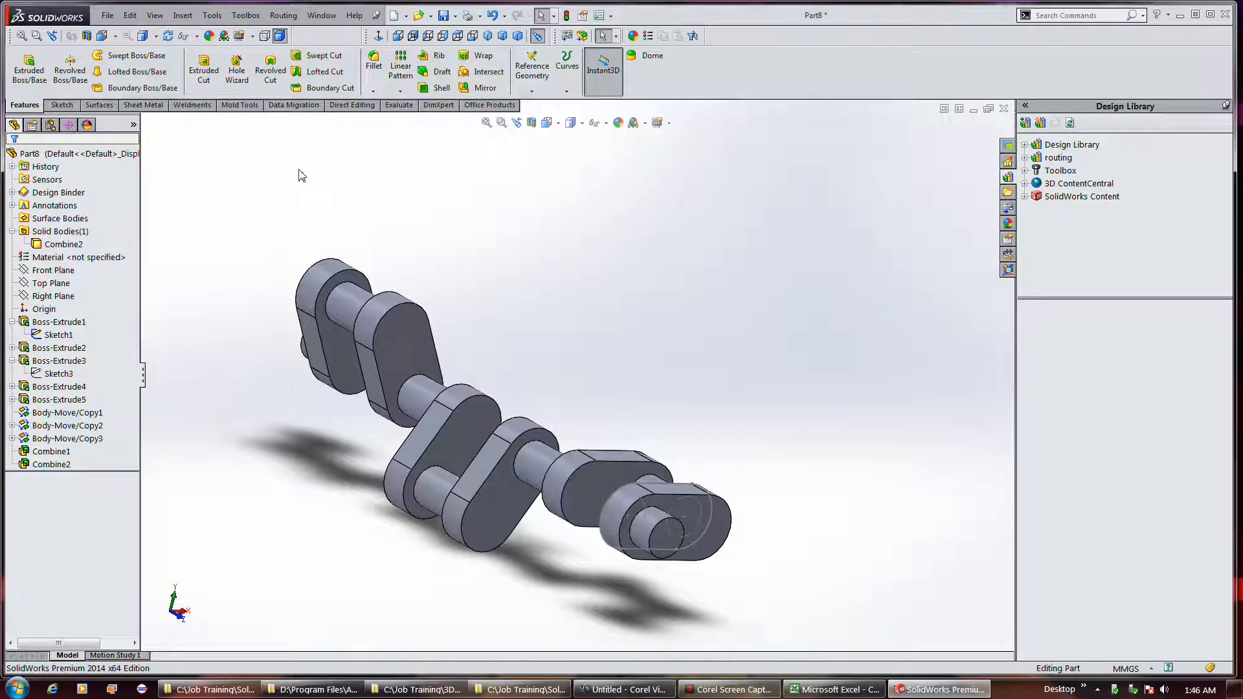
Step: Try copying the combined crankshaft body with Move/Copy Body, translating one copy 80 mm along X
{"action": "left_click", "coordinate": [213, 15]}
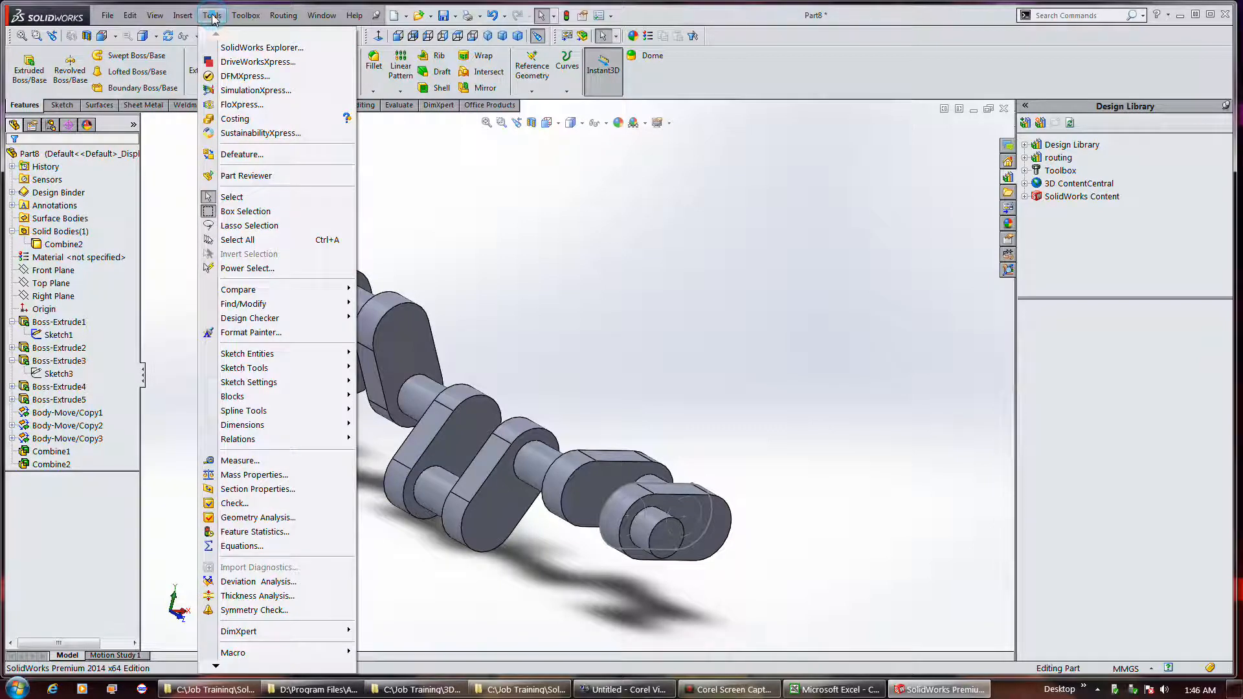
{"action": "mouse_move", "coordinate": [192, 18]}
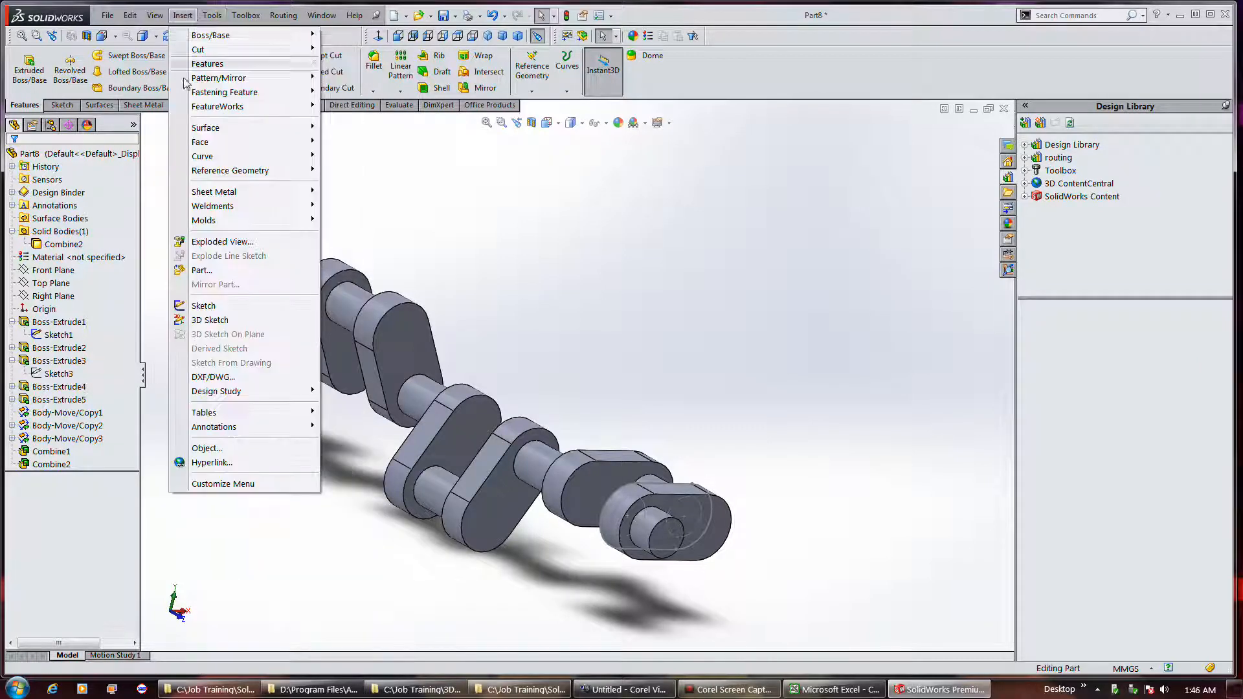
{"action": "mouse_move", "coordinate": [230, 174]}
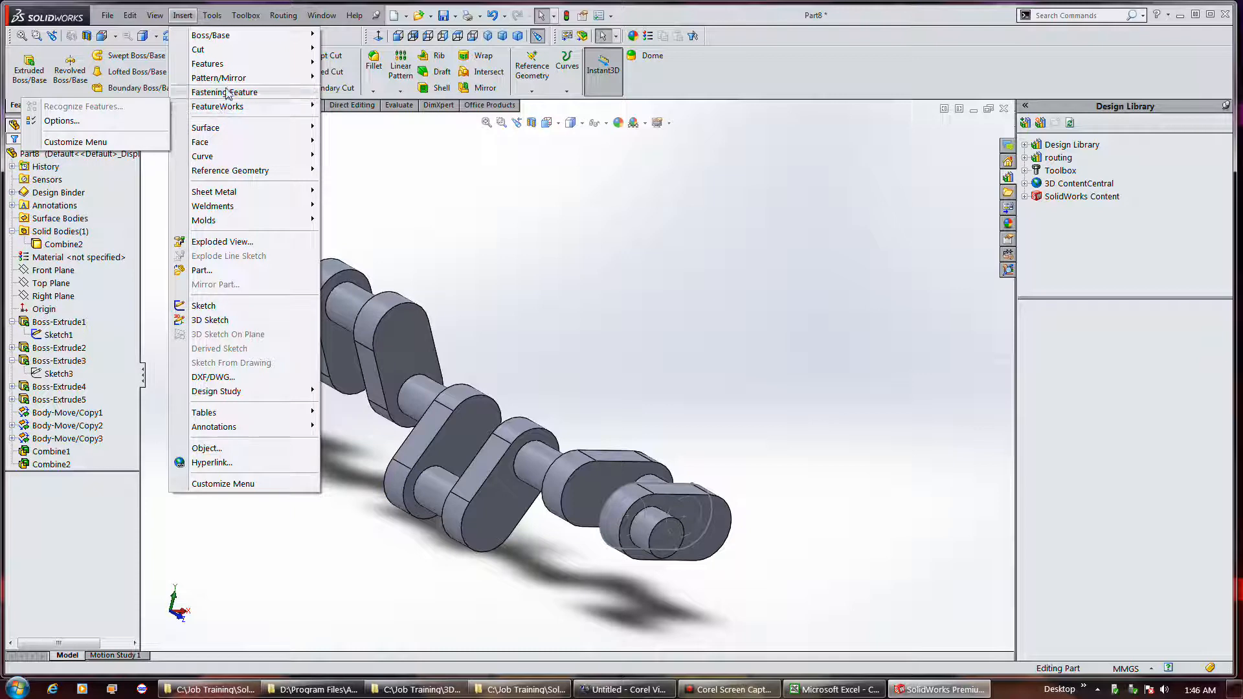
{"action": "mouse_move", "coordinate": [228, 64]}
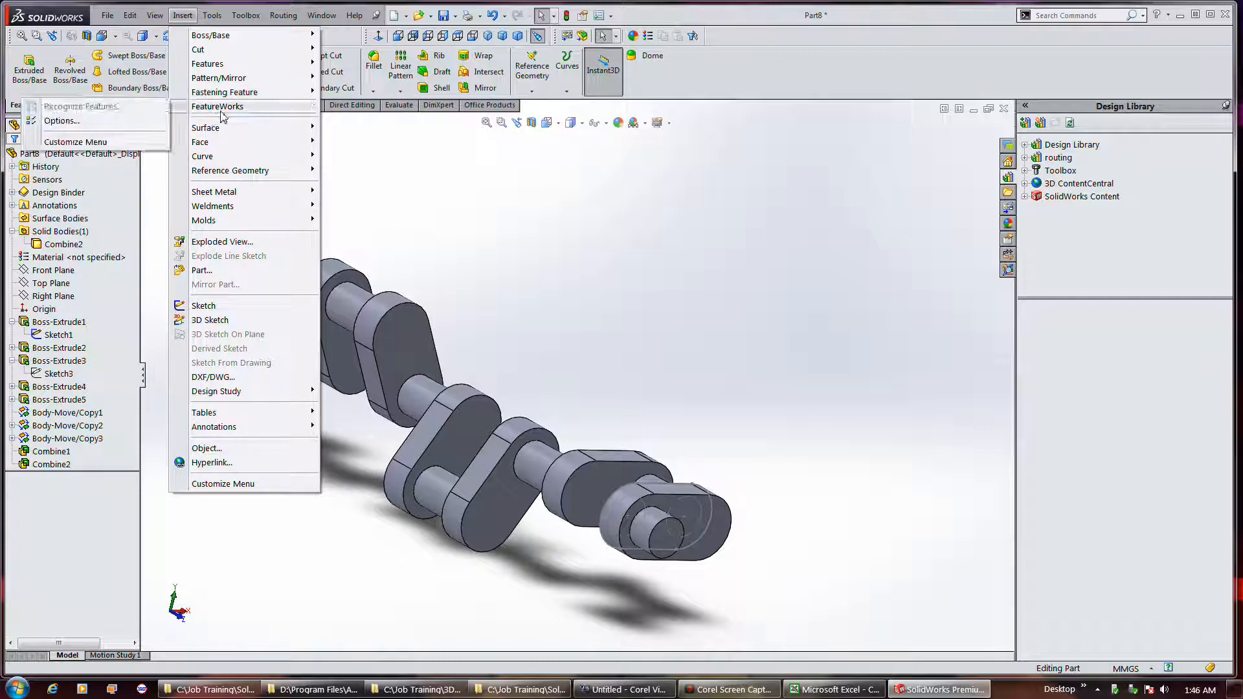
{"action": "mouse_move", "coordinate": [218, 133]}
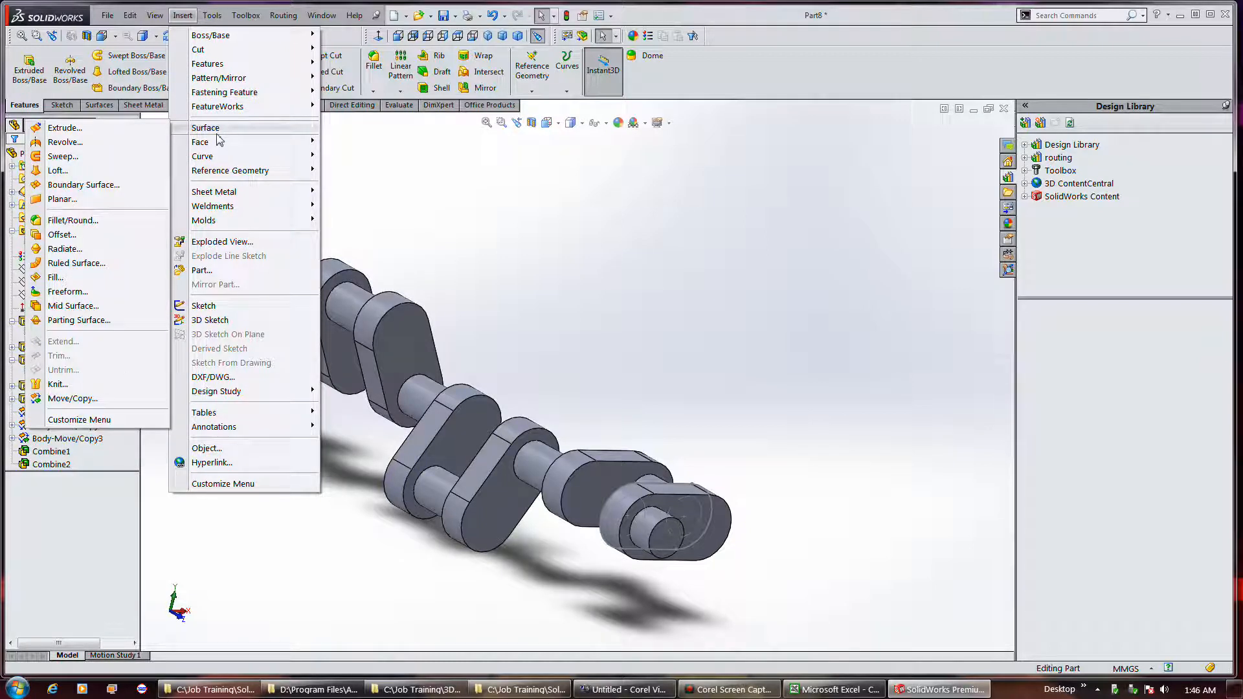
{"action": "left_click", "coordinate": [65, 398]}
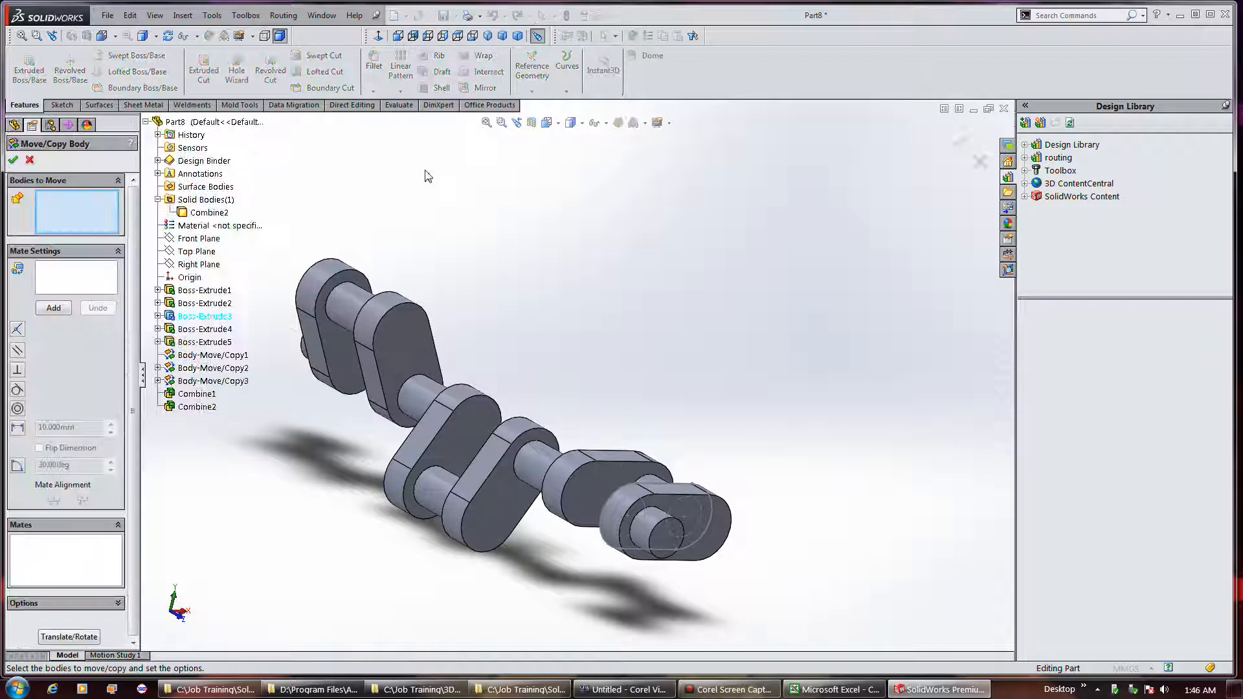
{"action": "left_click", "coordinate": [353, 289]}
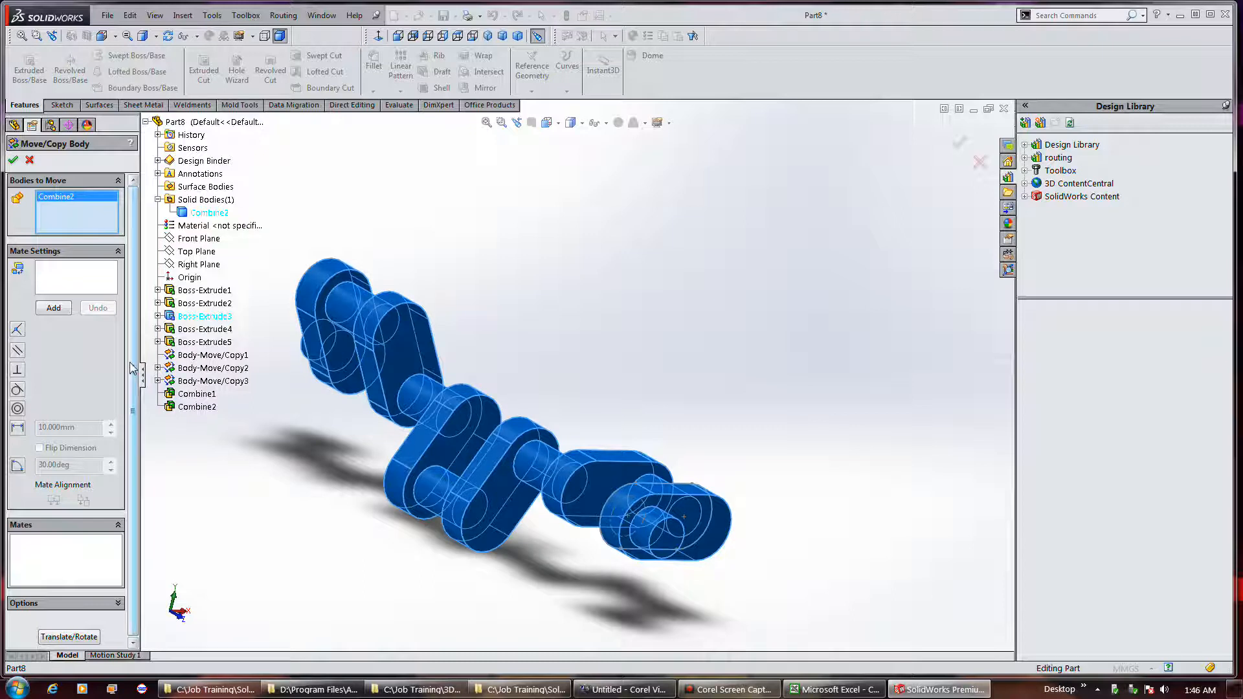
{"action": "left_click", "coordinate": [68, 636]}
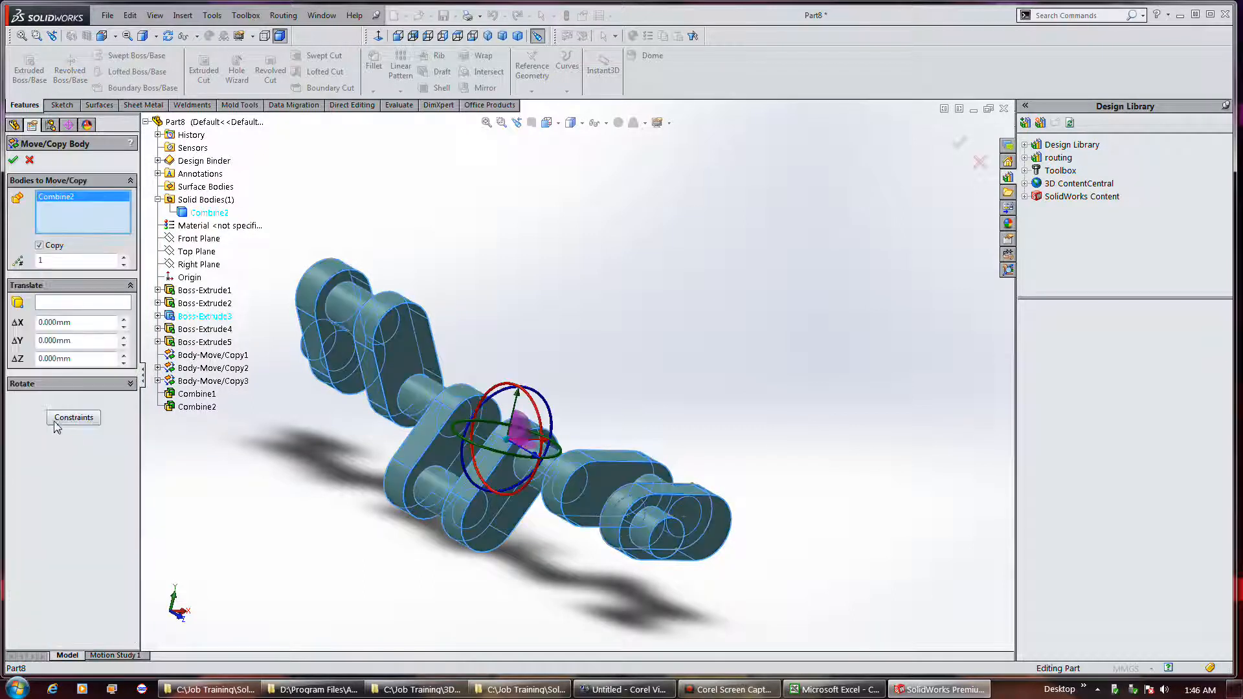
{"action": "left_click", "coordinate": [123, 320]}
{"action": "left_click", "coordinate": [123, 321]}
{"action": "left_click", "coordinate": [123, 320]}
{"action": "left_click", "coordinate": [123, 320]}
{"action": "left_click", "coordinate": [123, 321]}
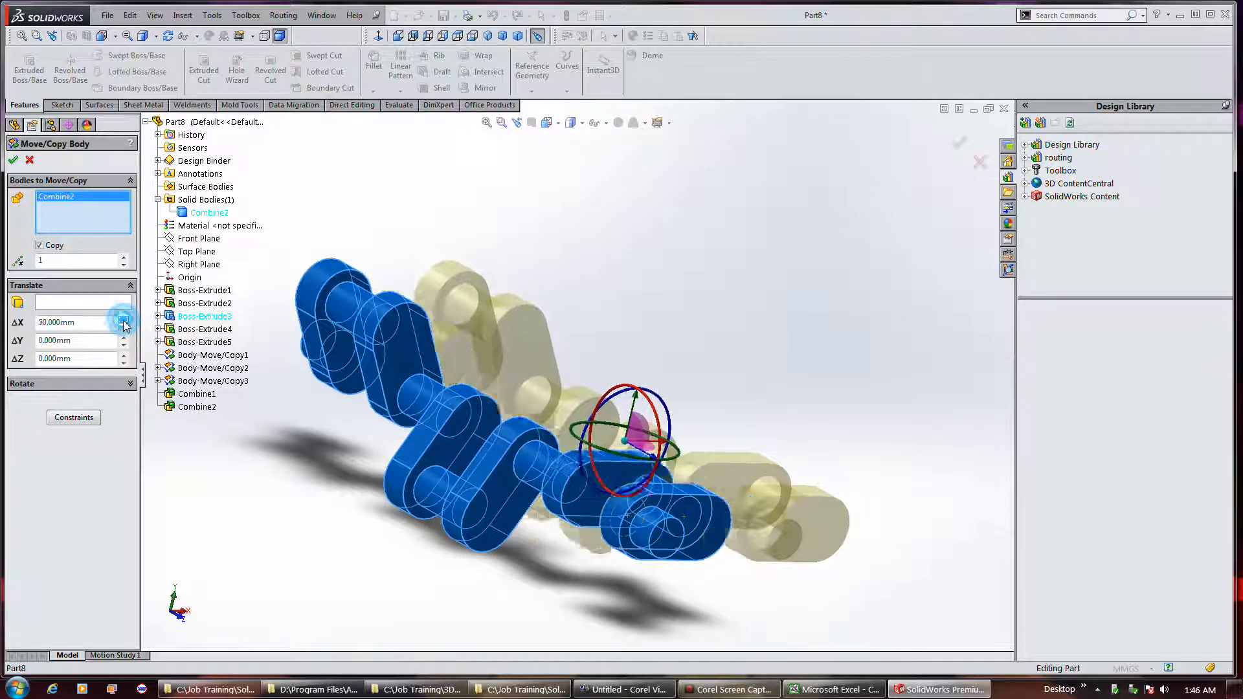
{"action": "left_click", "coordinate": [123, 320]}
{"action": "left_click", "coordinate": [123, 320]}
{"action": "left_click", "coordinate": [123, 321]}
Step: Try offsetting the previewed crankshaft copy 50 mm along Y and 40 mm along Z
{"action": "left_click", "coordinate": [123, 338]}
{"action": "left_click", "coordinate": [123, 338]}
{"action": "left_click", "coordinate": [123, 338]}
{"action": "left_click", "coordinate": [123, 338]}
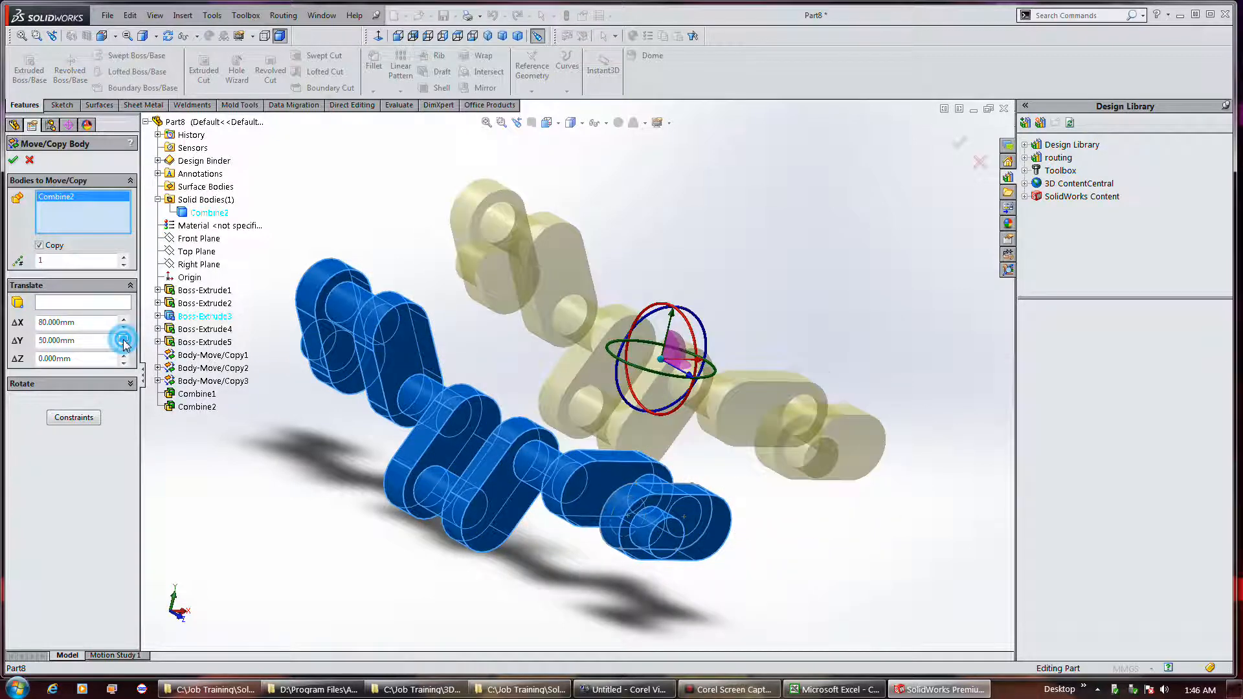
{"action": "left_click", "coordinate": [123, 338]}
{"action": "left_click", "coordinate": [123, 356]}
{"action": "left_click", "coordinate": [123, 356]}
{"action": "left_click", "coordinate": [123, 356]}
{"action": "left_click", "coordinate": [123, 356]}
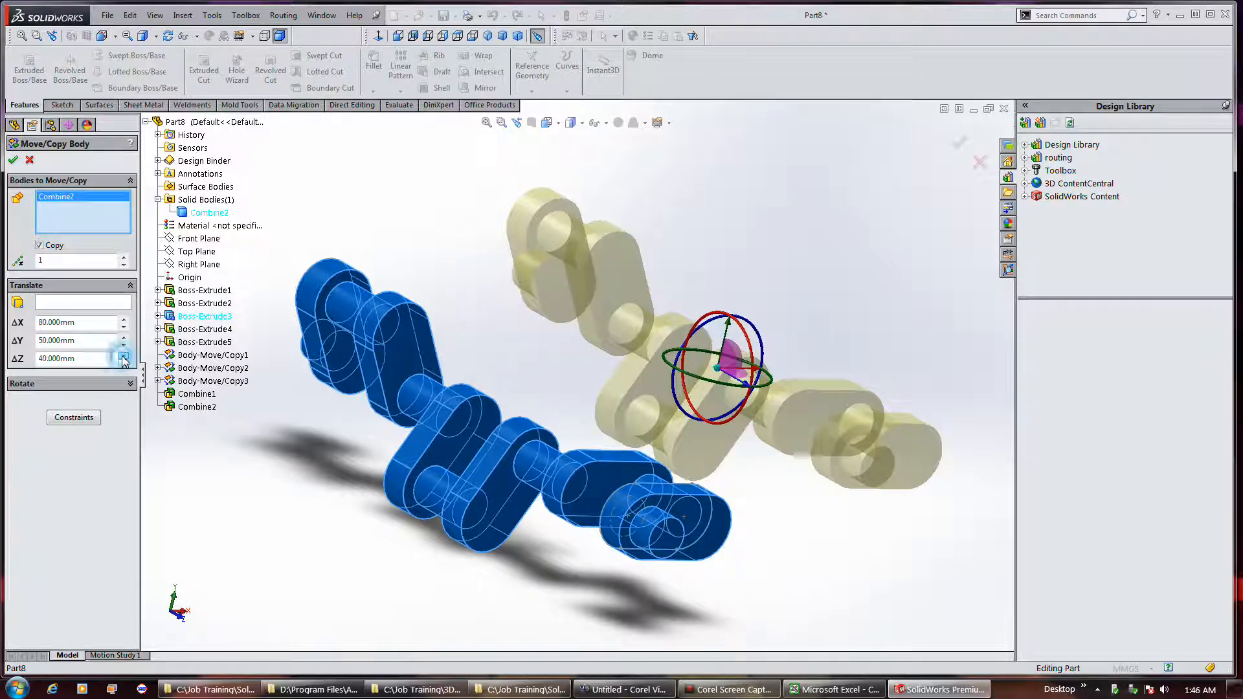
Step: Bring the previewed copy's Z offset back to 0 mm
{"action": "left_click", "coordinate": [123, 364]}
{"action": "left_click", "coordinate": [123, 363]}
{"action": "left_click", "coordinate": [123, 364]}
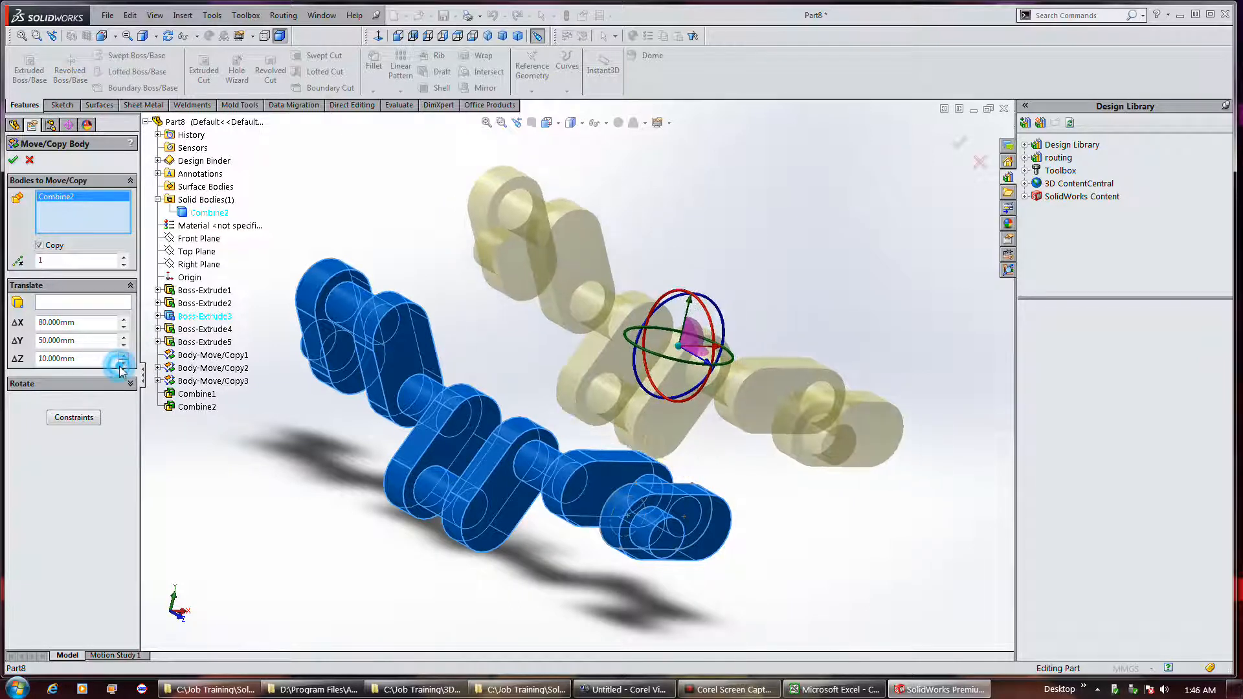
{"action": "left_click", "coordinate": [123, 363]}
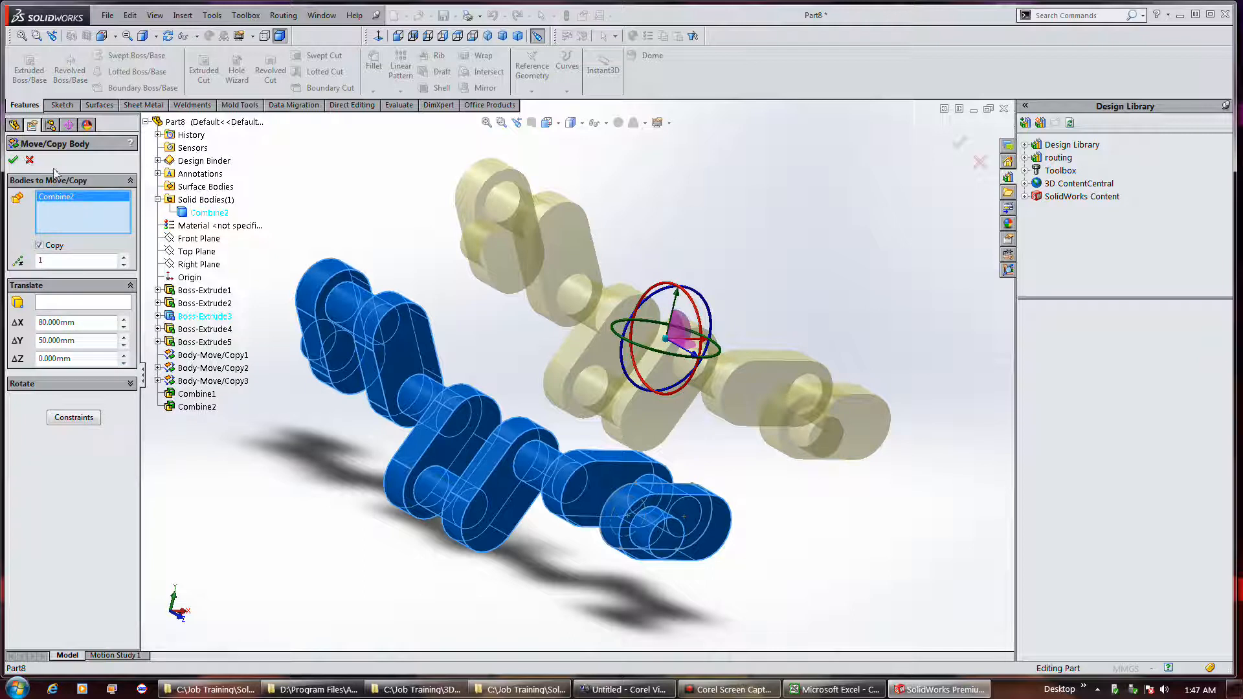
Step: Check the previewed copy against the original in the right view, and cancel the Move/Copy Body command
{"action": "left_click", "coordinate": [97, 302]}
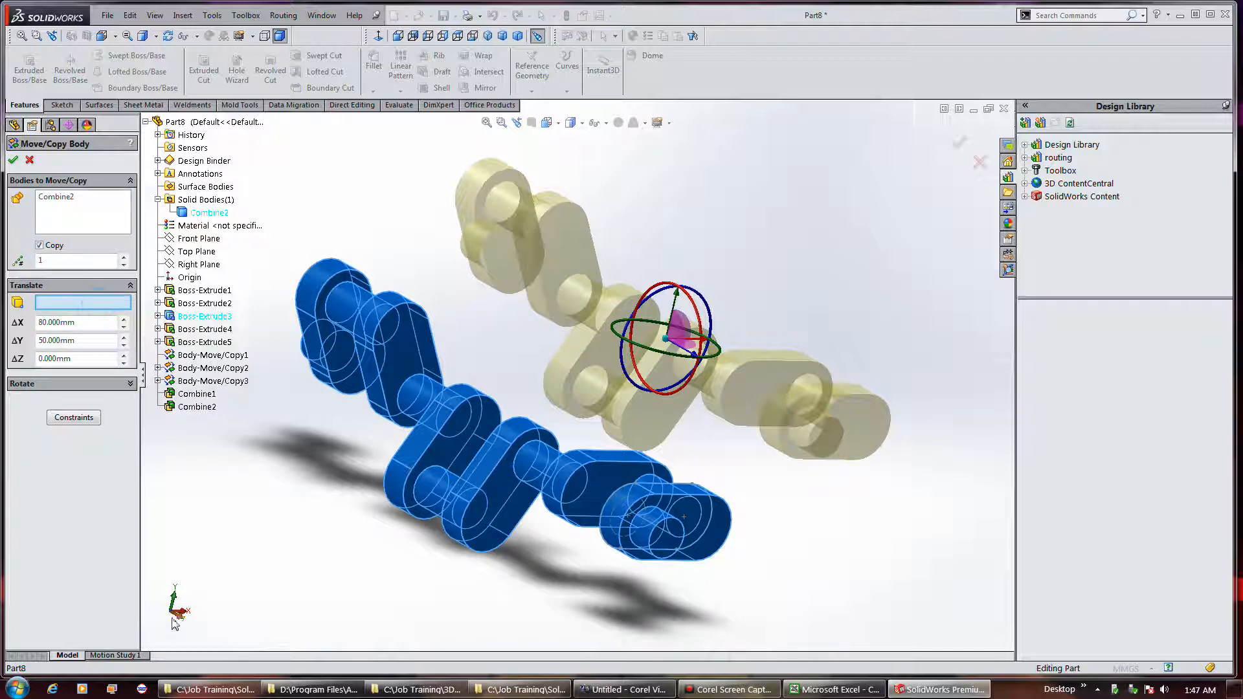
{"action": "left_click", "coordinate": [185, 612]}
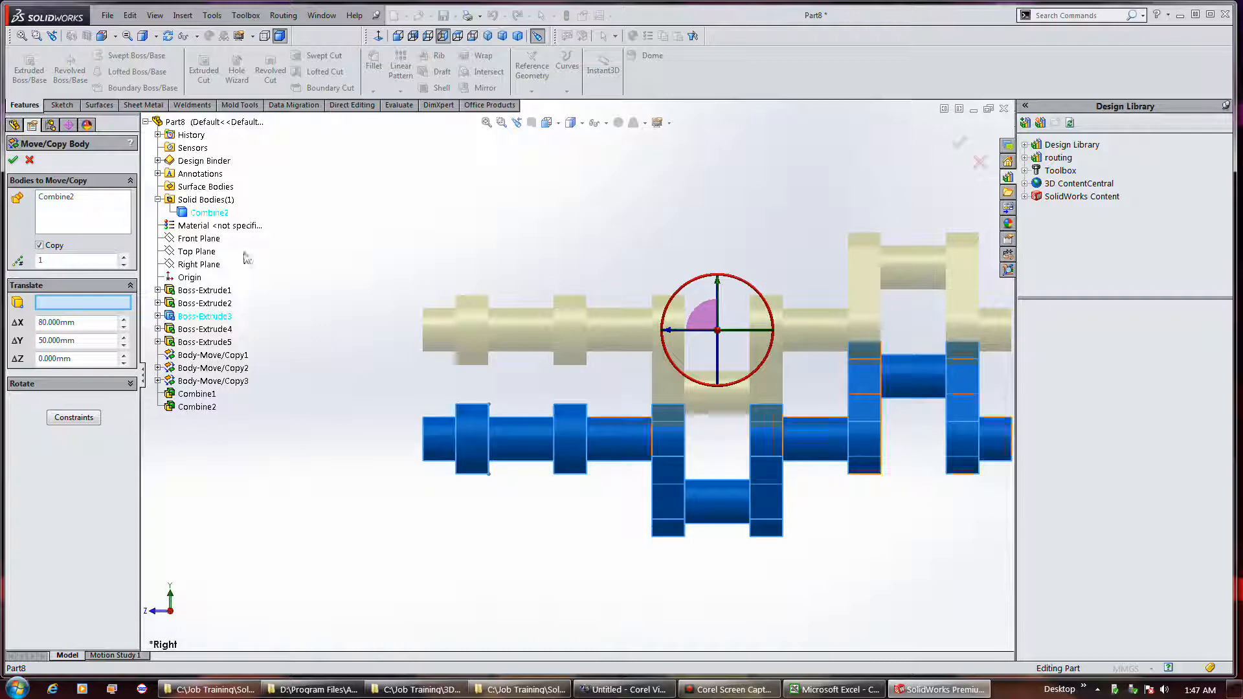
{"action": "left_click", "coordinate": [29, 160]}
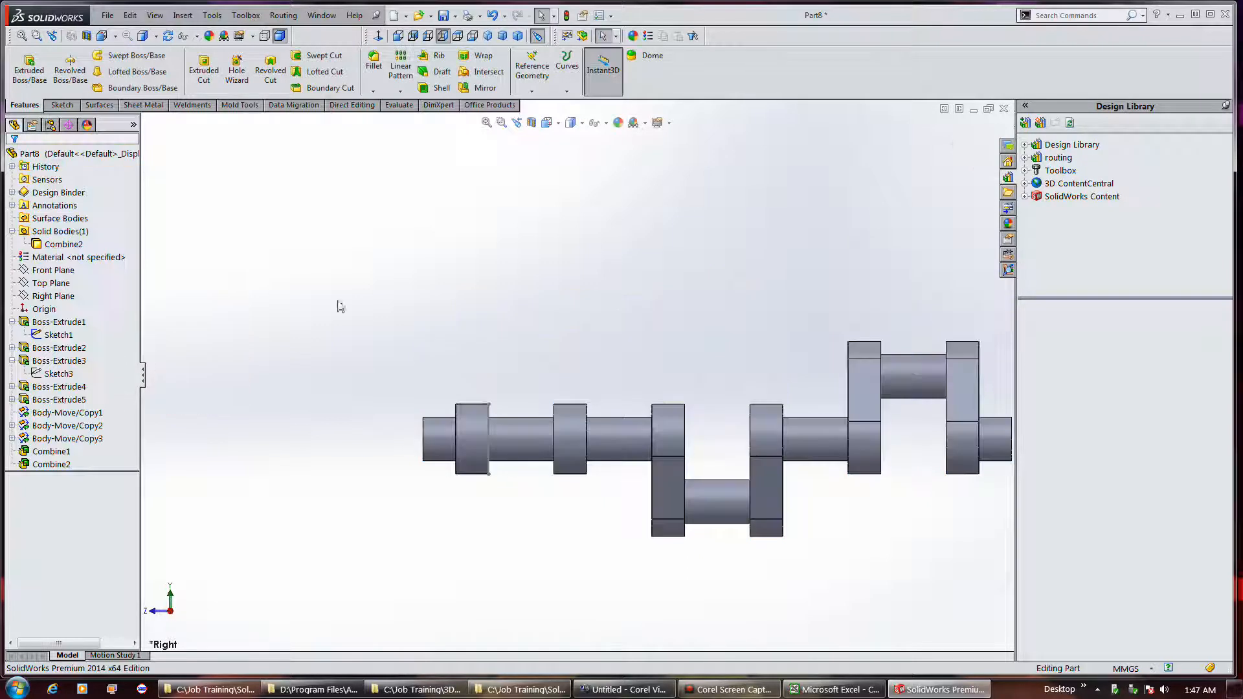
{"action": "middle_click_drag", "start_coordinate": [347, 305], "coordinate": [357, 327]}
{"action": "middle_click_drag", "start_coordinate": [414, 386], "coordinate": [427, 402]}
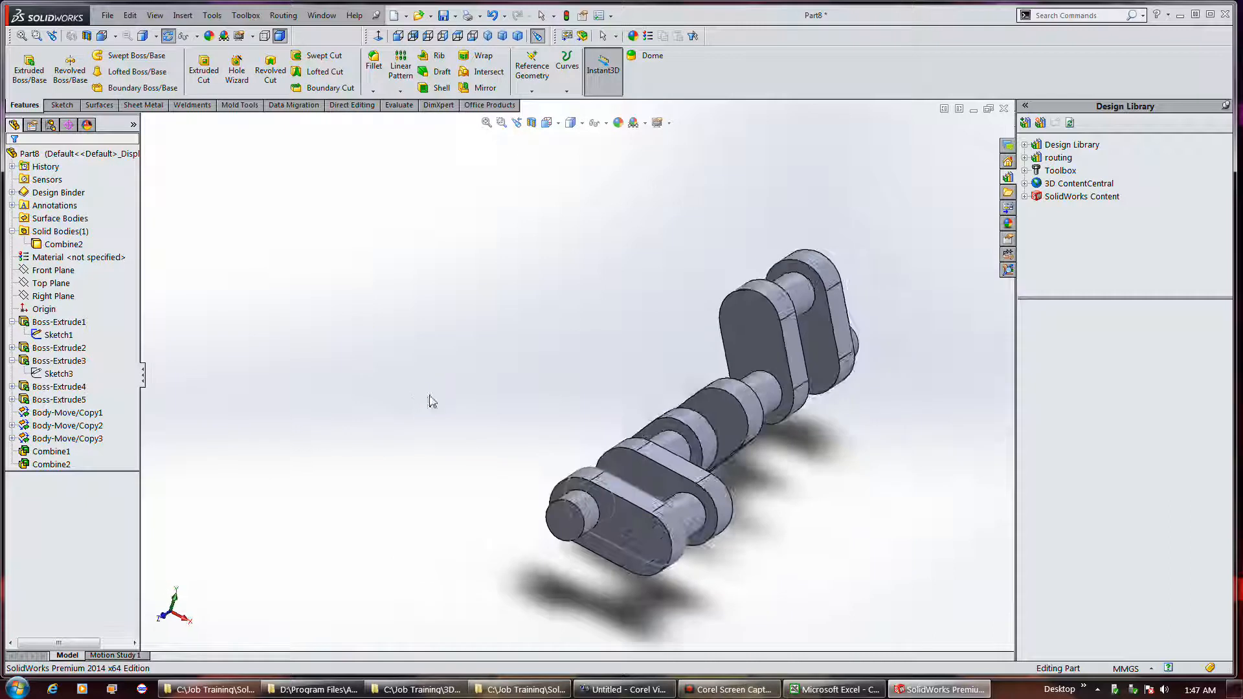